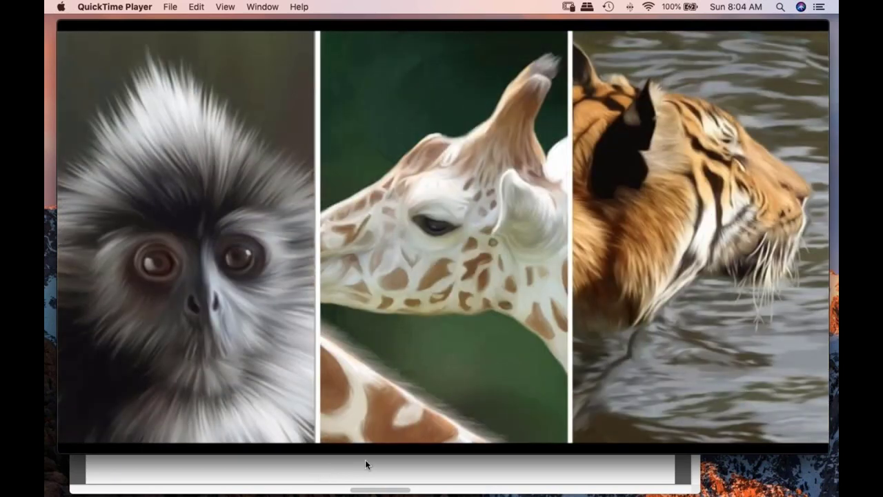
- Put the wildlife video away, shift the Corel Webinar May 2021.rif window up slightly, and switch to Corel Painter
key("space")
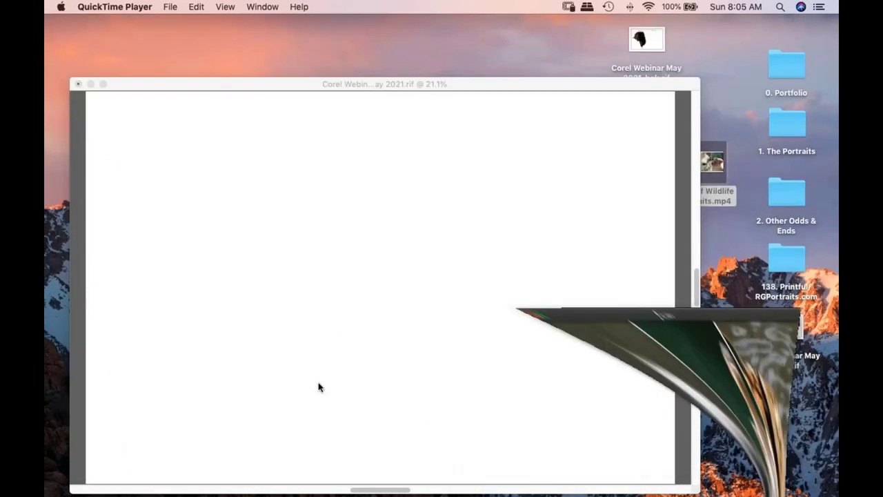
left_click(345, 264)
left_click_drag(308, 85, 310, 65)
left_click(704, 27)
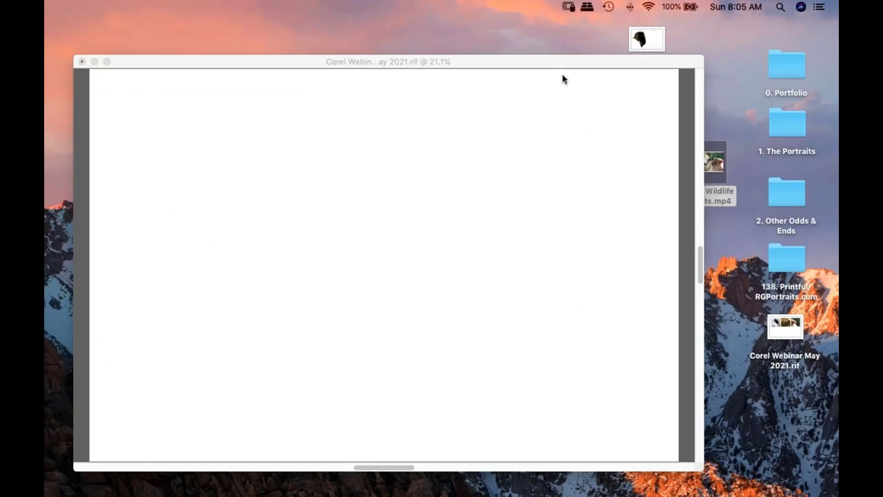
left_click(651, 207)
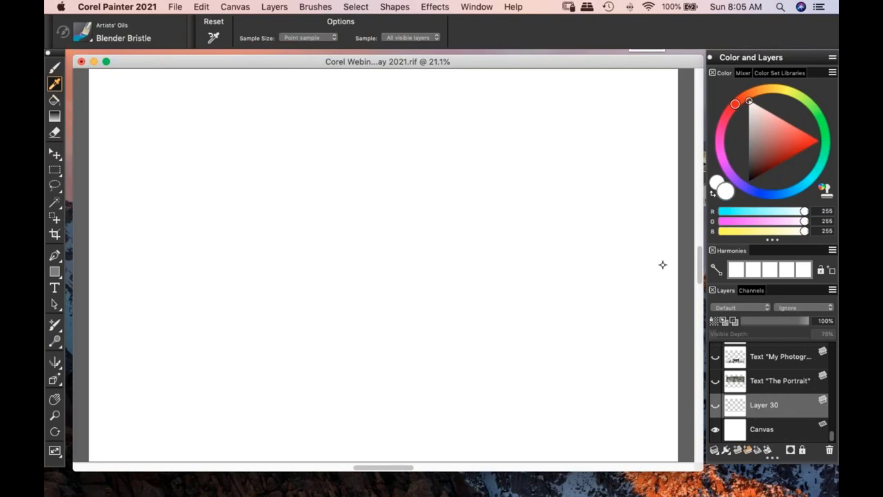
- Show the "The Portrait" and "My Photography" text layers with their comparison images on the canvas
left_click(763, 382)
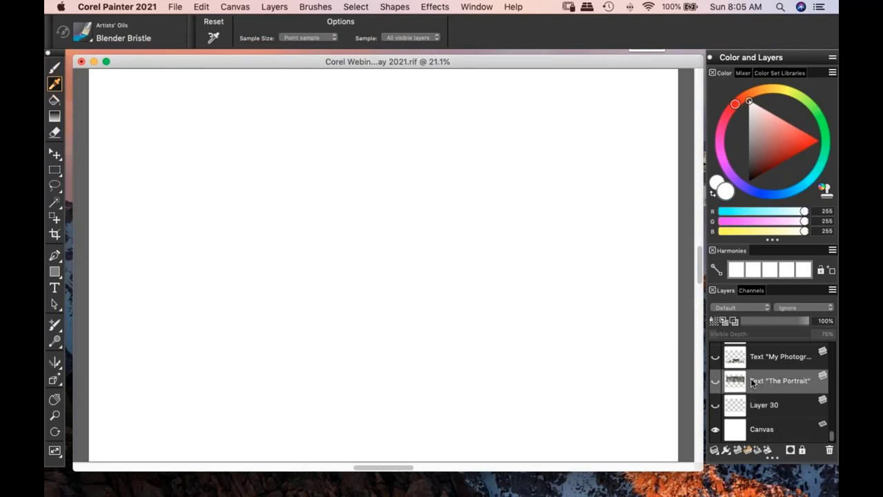
left_click(715, 381)
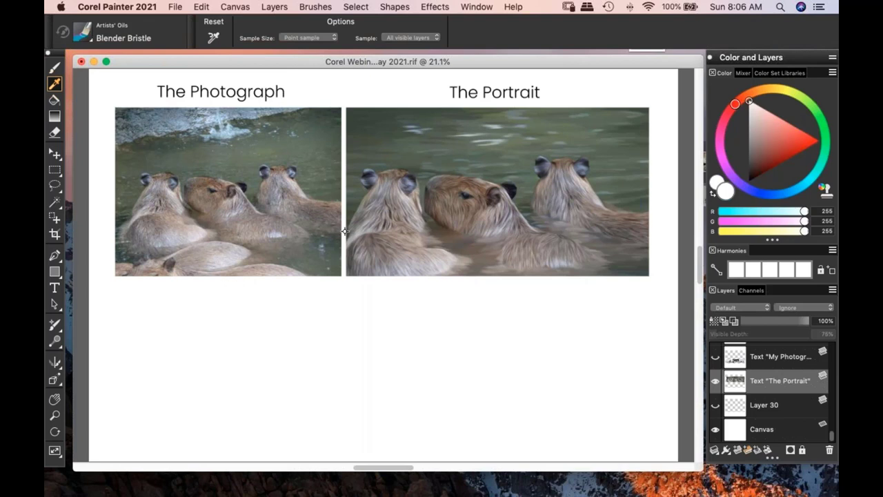
left_click(715, 357)
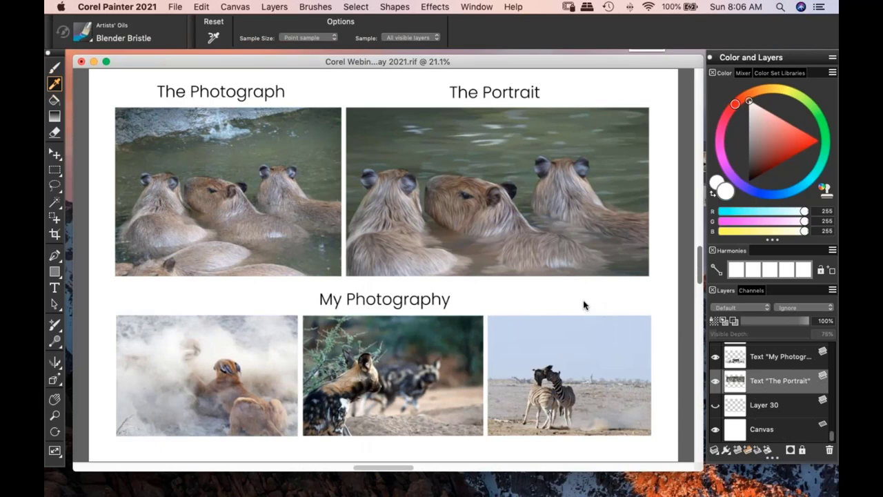
key("Tab")
key("Tab")
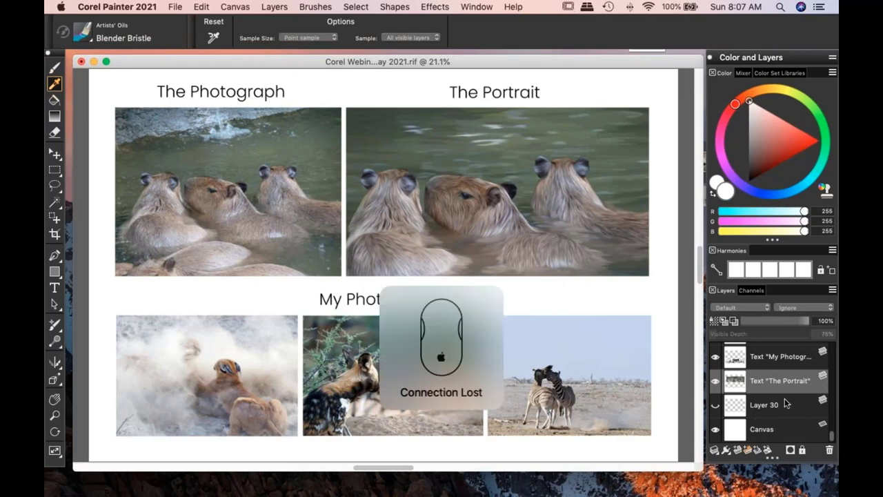
- Cover the photography page with the white "Split. Fur types" layer and show the panda fur sample on Layer 9
scroll(784, 398, "up", 2)
scroll(783, 393, "up", 1)
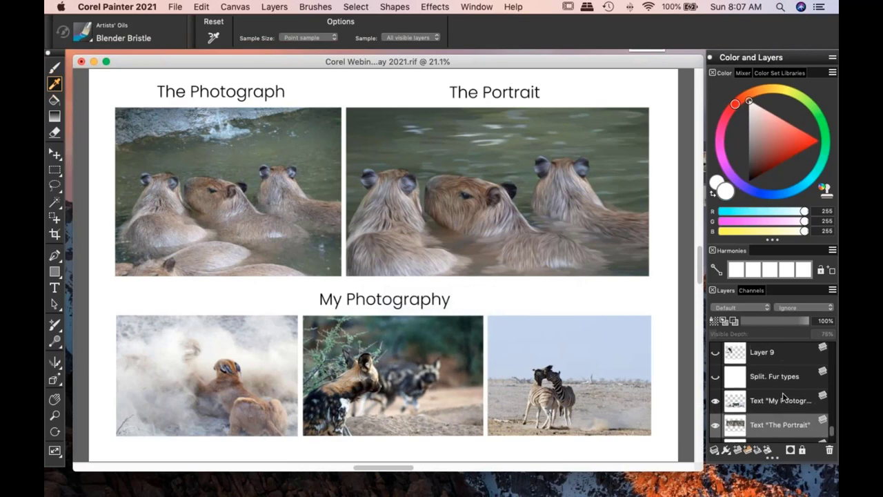
scroll(780, 390, "up", 1)
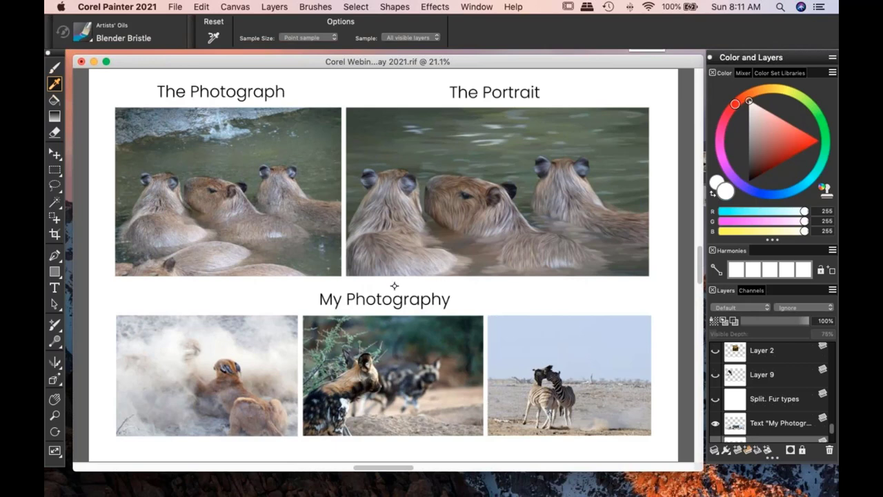
left_click(716, 399)
left_click(715, 375)
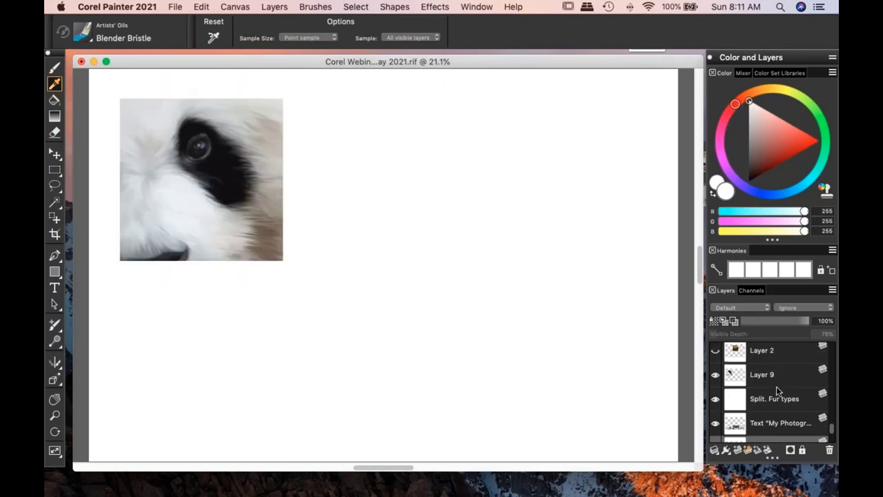
- Reveal the remaining fur samples in turn: Layer 2, Layer 3, Layer 8, Layer 7 and Layer 6
scroll(776, 386, "up", 3)
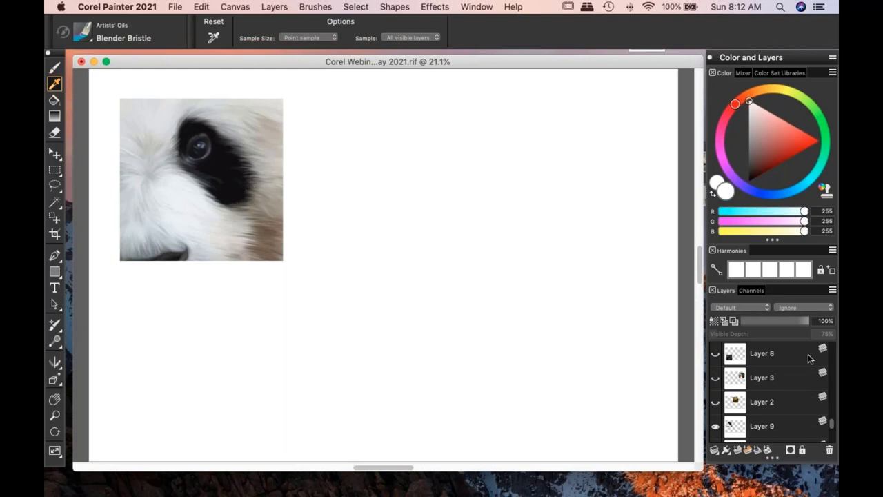
left_click(715, 401)
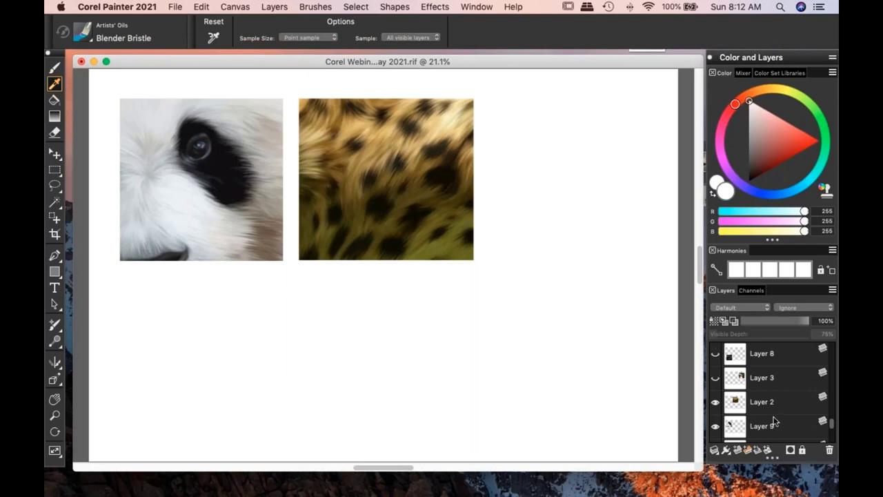
left_click(716, 379)
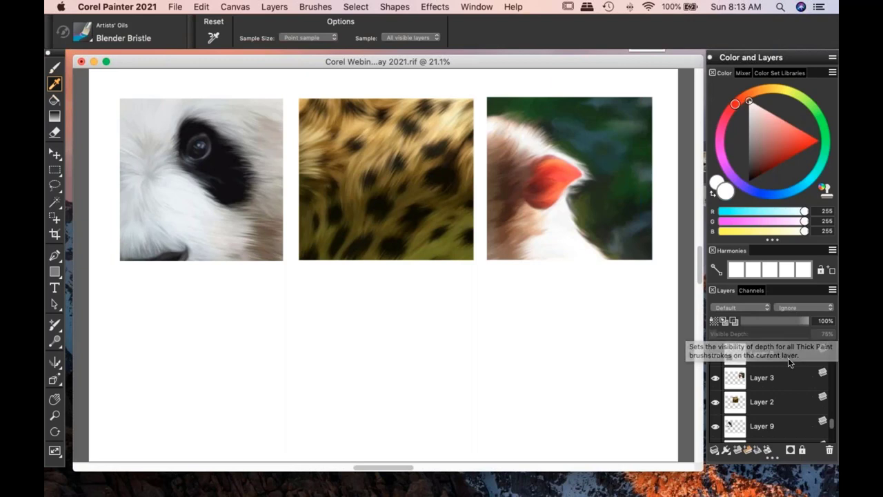
scroll(775, 383, "up", 1)
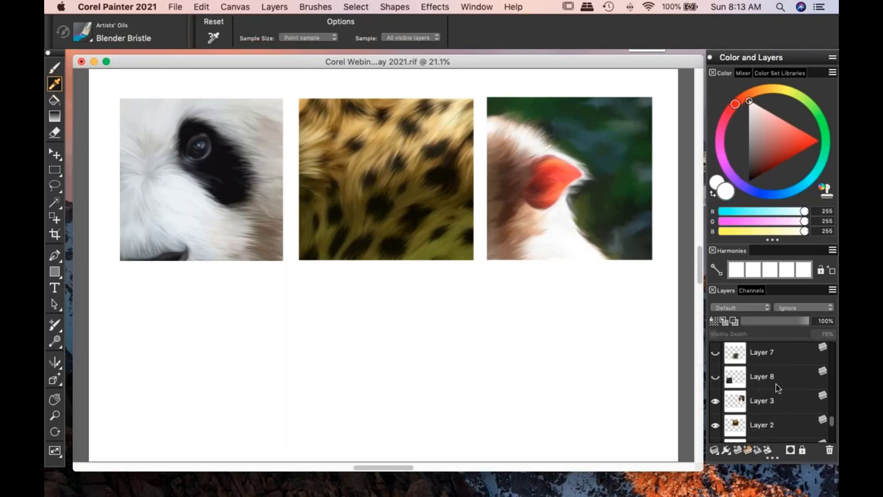
left_click(715, 382)
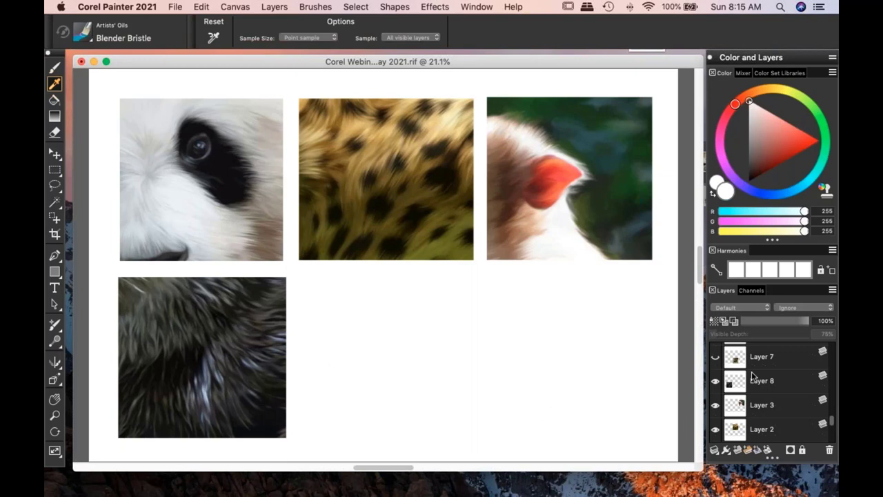
left_click(715, 357)
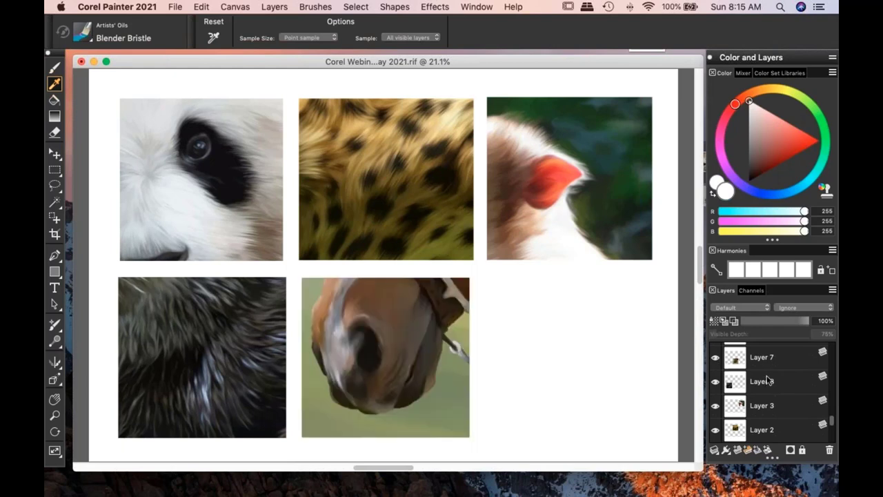
scroll(768, 382, "up", 1)
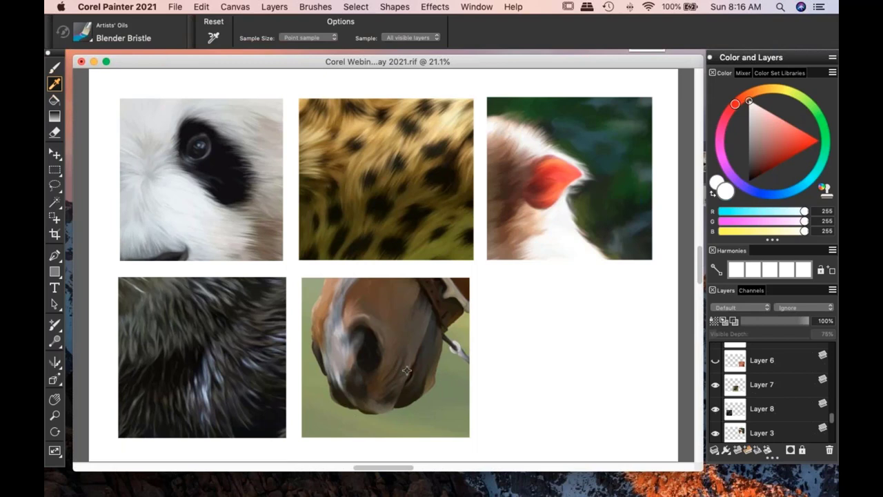
left_click(717, 363)
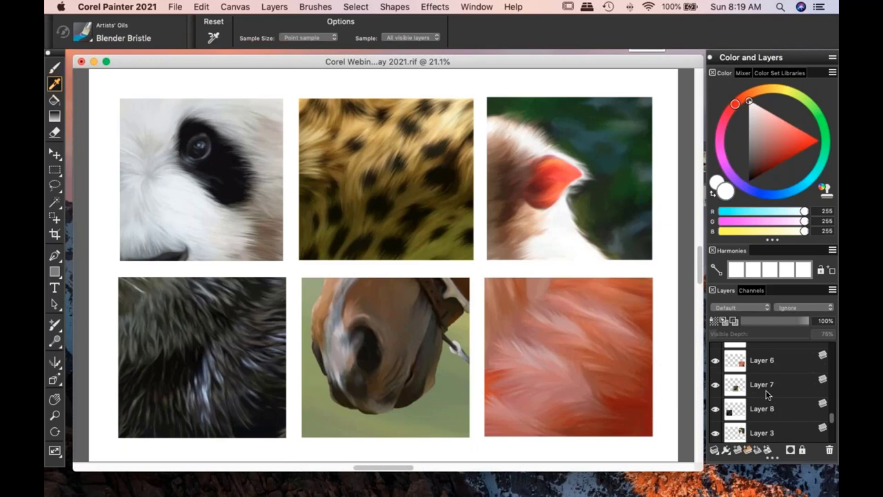
- Hide the fur samples behind the "Mid Split. How to..." layer and show the tiger images on Layers 23 and 24
scroll(767, 394, "up", 1)
scroll(766, 392, "up", 1)
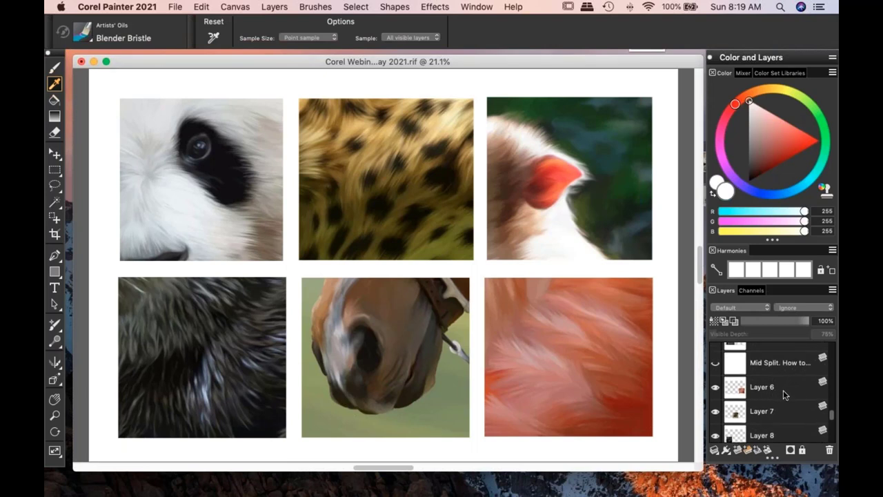
left_click(716, 388)
left_click(715, 389)
scroll(782, 385, "up", 1)
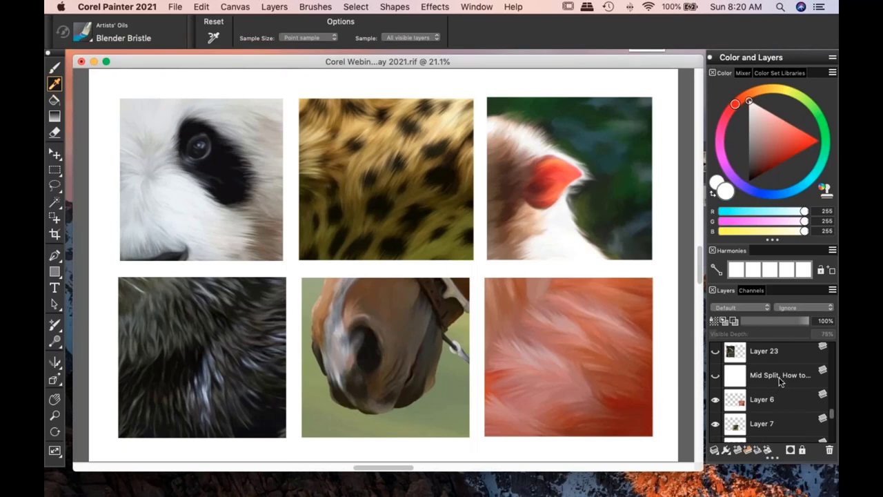
scroll(780, 381, "up", 1)
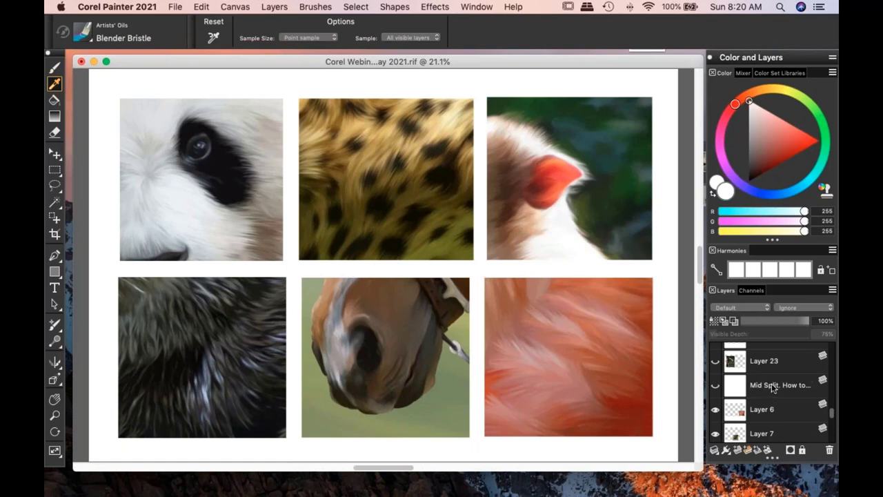
scroll(774, 386, "up", 1)
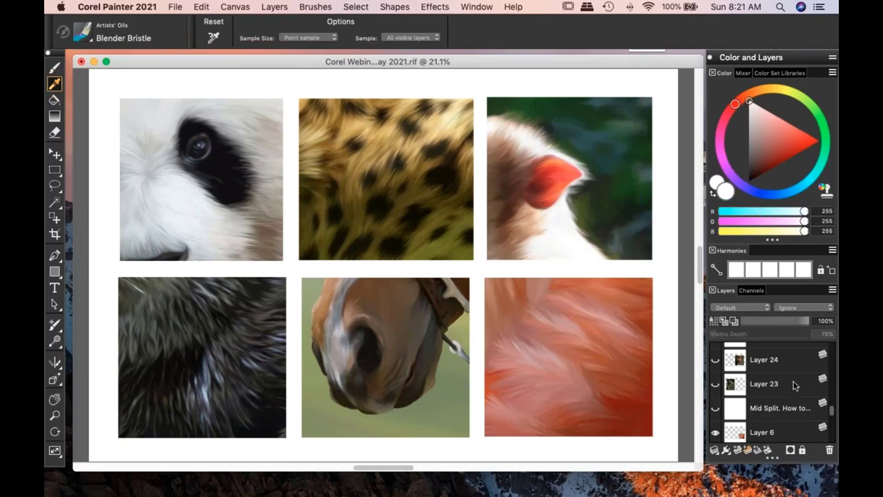
left_click(716, 411)
left_click(715, 385)
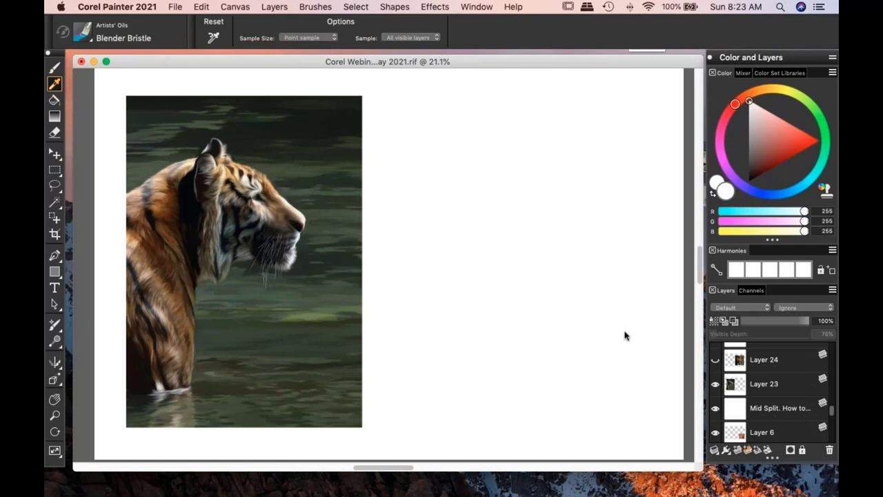
left_click(715, 360)
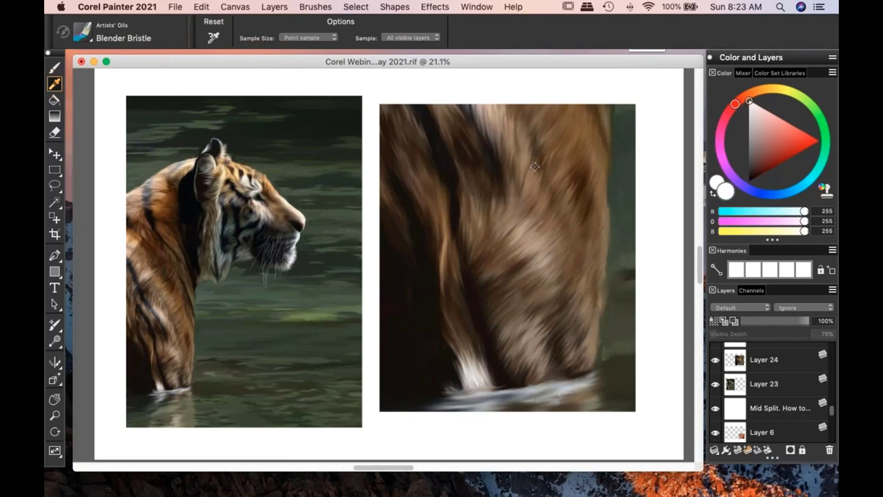
- Check the IntuosPro S tablet among the Mac's Bluetooth devices
left_click(632, 7)
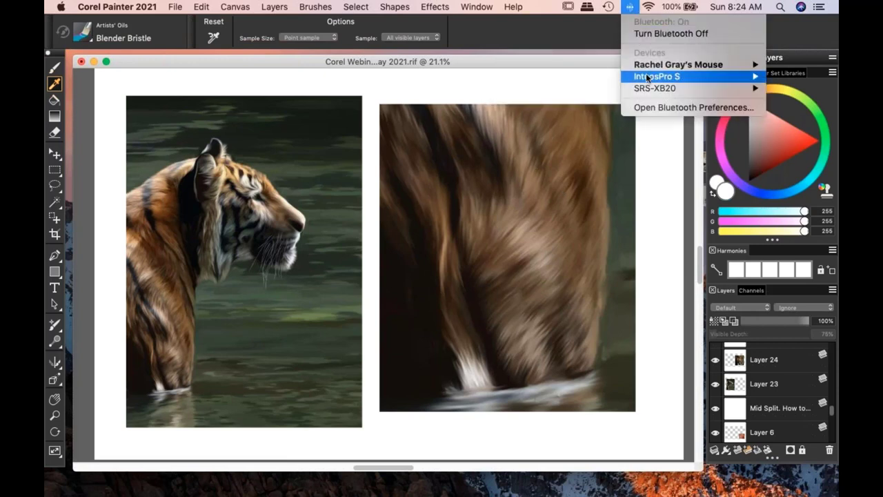
mouse_move(655, 76)
left_click(576, 77)
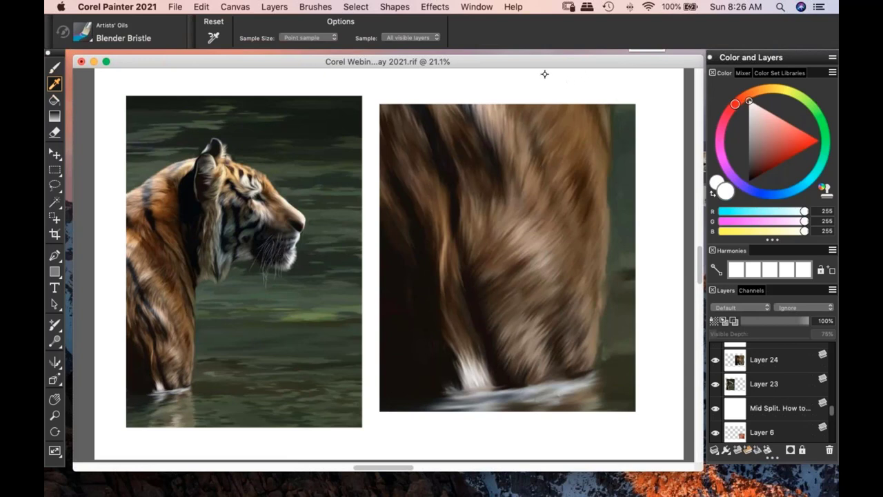
left_click(631, 6)
left_click(631, 7)
- Set up the Blender Bristle brush with bright red and make the Directions layer visible and active
left_click(54, 69)
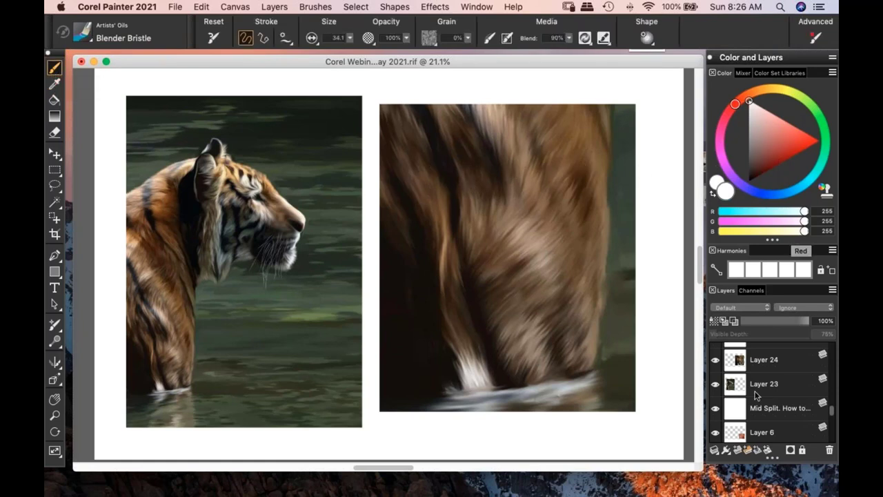
scroll(830, 410, "up", 3)
left_click(716, 396)
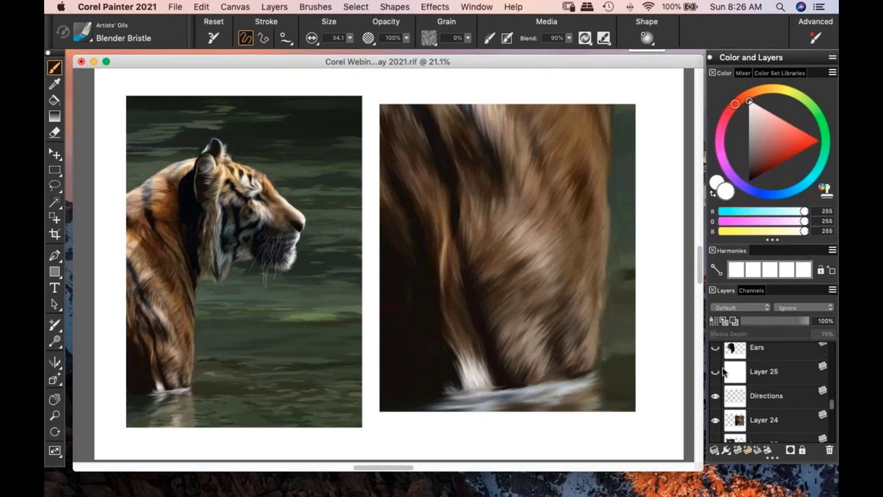
left_click(820, 142)
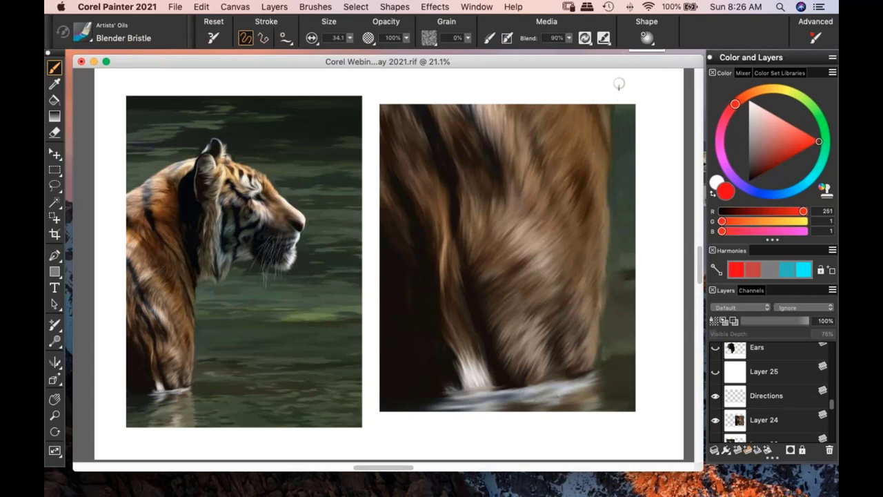
left_click(759, 395)
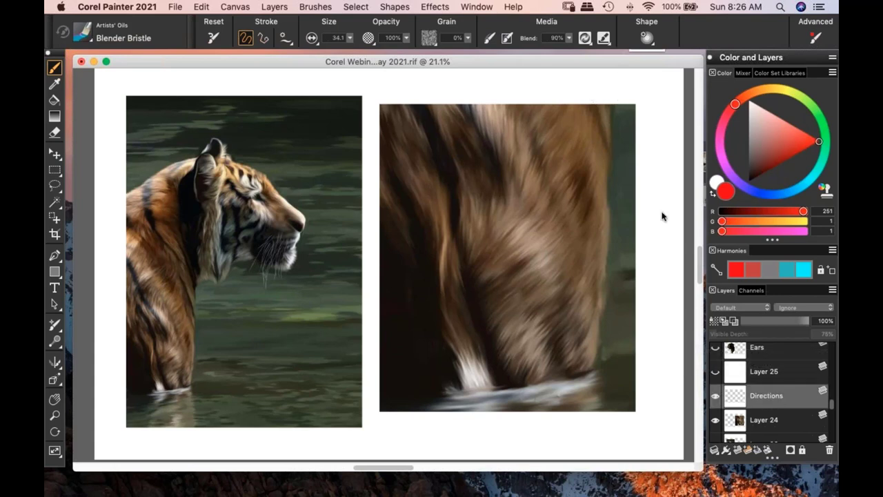
- Paint red curved strokes on the Directions layer marking the fur's flow over the tiger leg close-up, undoing the first trial stroke
left_click_drag(625, 77, 610, 162)
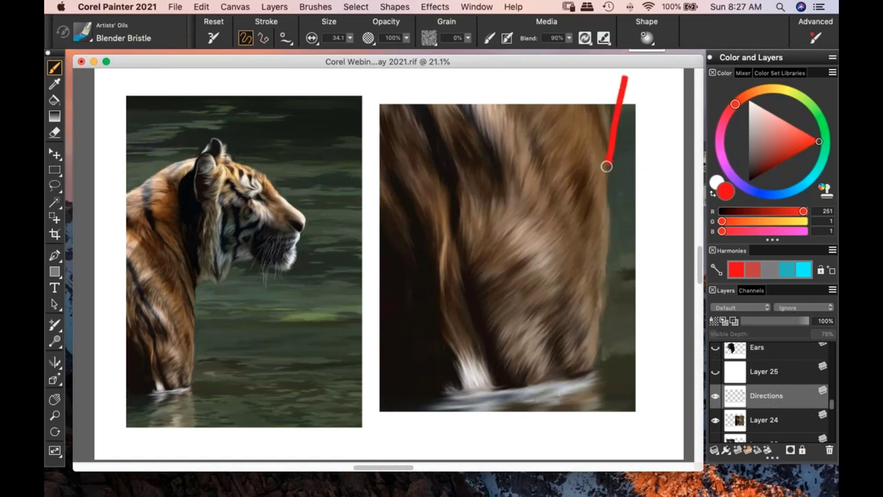
key("super+z")
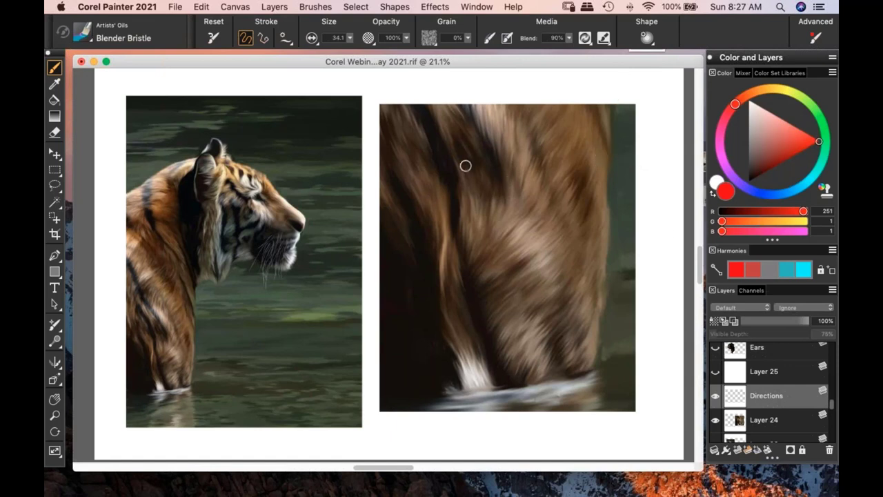
mouse_move(472, 211)
left_mouse_down()
mouse_move(458, 255)
mouse_move(487, 296)
left_mouse_up()
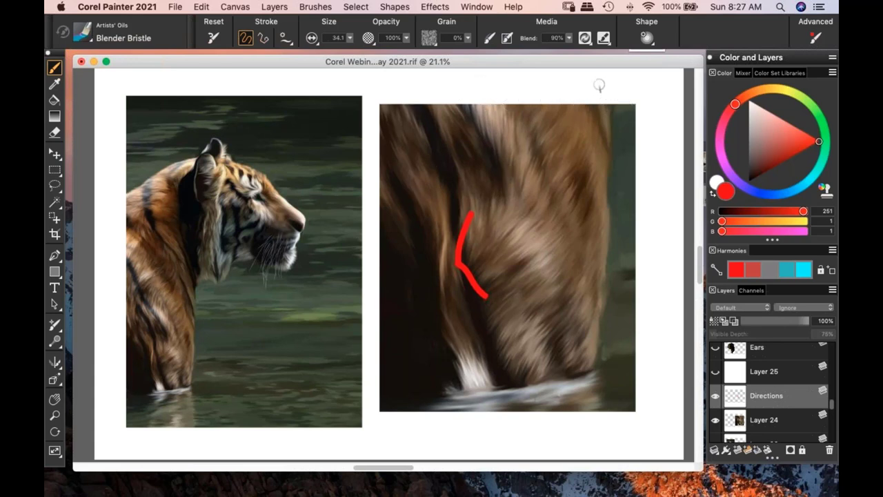
mouse_move(596, 81)
left_mouse_down()
mouse_move(607, 116)
mouse_move(570, 195)
mouse_move(541, 223)
mouse_move(484, 230)
mouse_move(472, 247)
left_mouse_up()
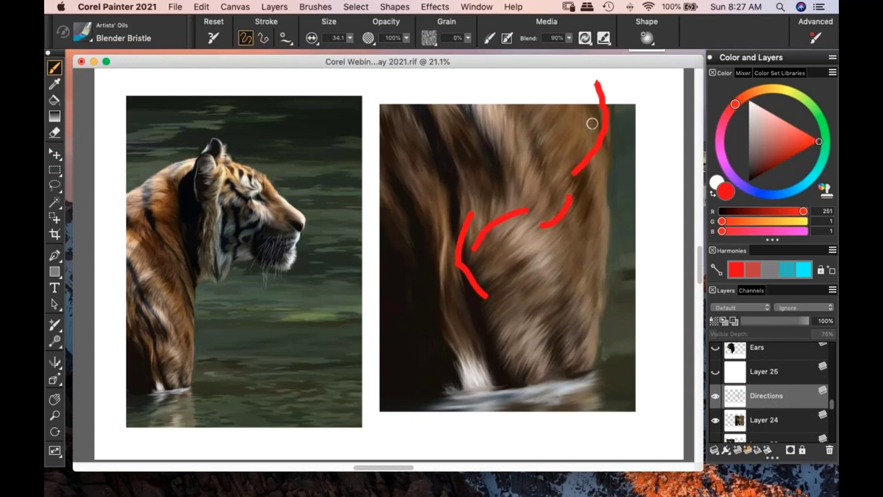
left_click(524, 90)
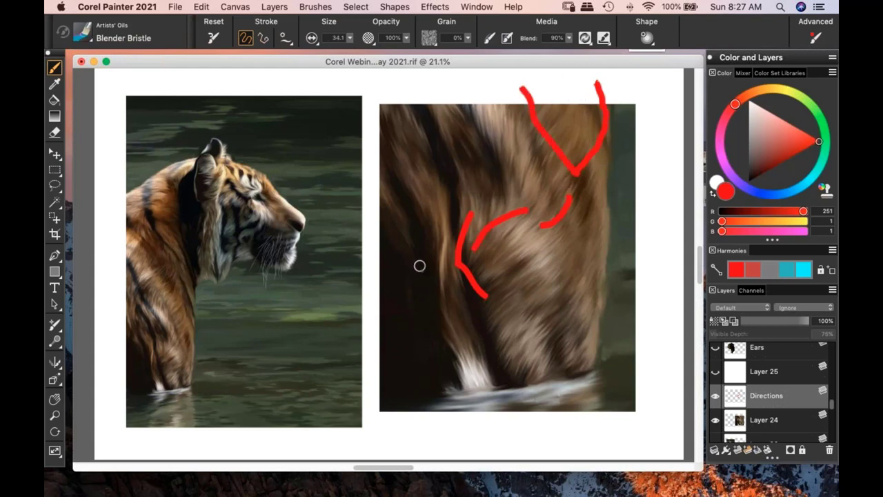
- Paint a long red stroke down the dark inner side of the leg close-up and a short one at the waterline
left_click(394, 191)
left_click_drag(394, 191, 421, 352)
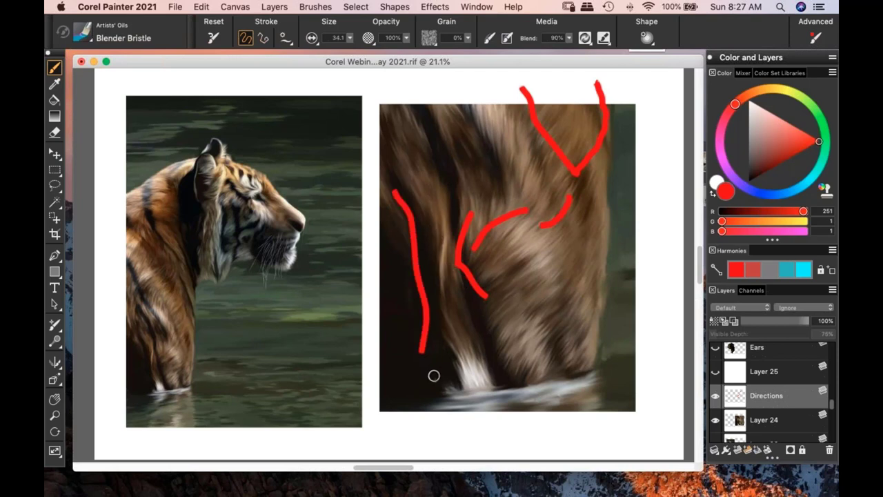
left_click_drag(408, 396, 433, 394)
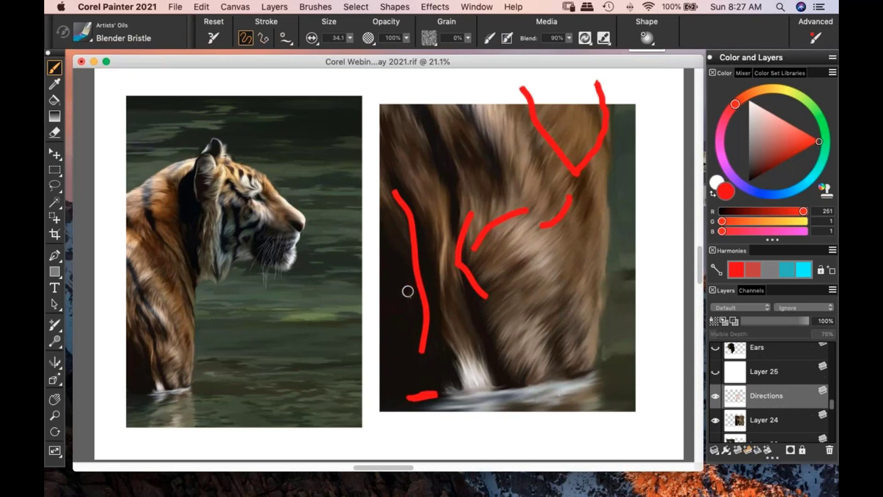
- Undo the last six red strokes on the leg close-up, keeping only the angled mark on its inner edge
key("super+z")
key("super+z")
key("super+z")
key("super+z")
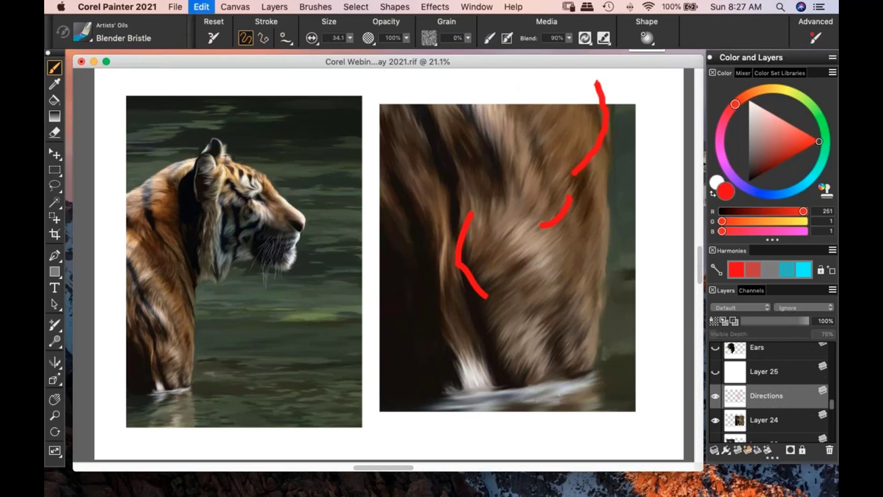
key("super+z")
key("super+z")
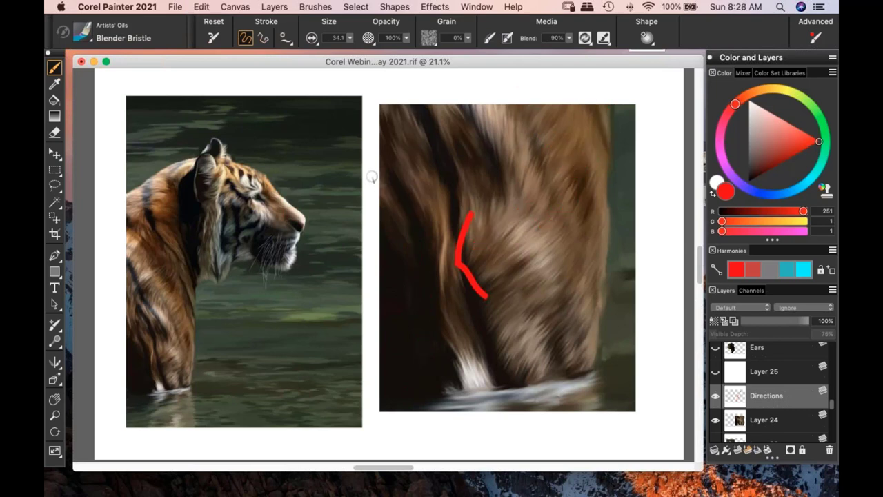
- Paint red direction lines and arrows along the leg close-up, a zigzag on its light fur, and a diagonal line across the full tiger's leg
mouse_move(369, 177)
left_mouse_down()
mouse_move(428, 317)
mouse_move(448, 403)
left_mouse_up()
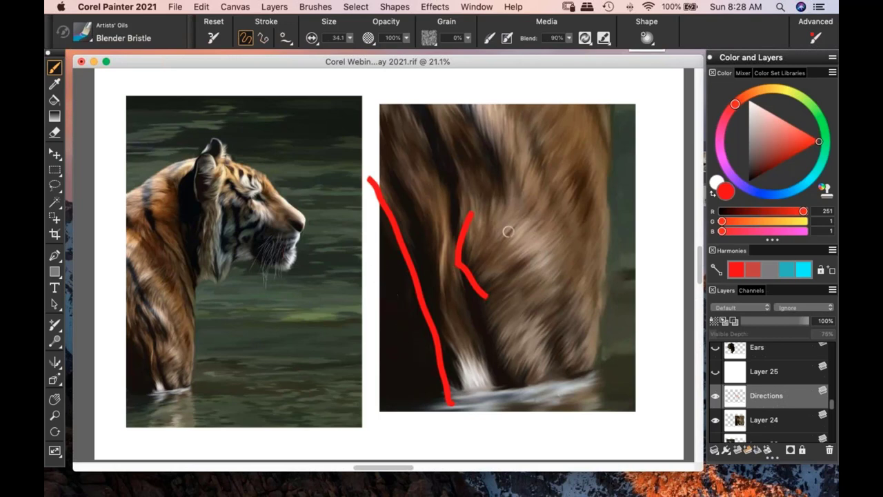
left_click_drag(612, 152, 546, 195)
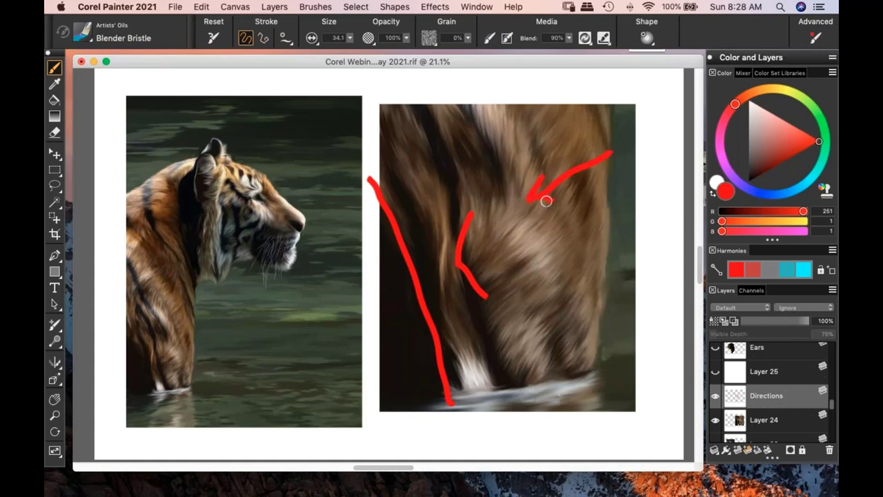
mouse_move(359, 260)
left_mouse_down()
mouse_move(406, 373)
mouse_move(422, 354)
left_mouse_up()
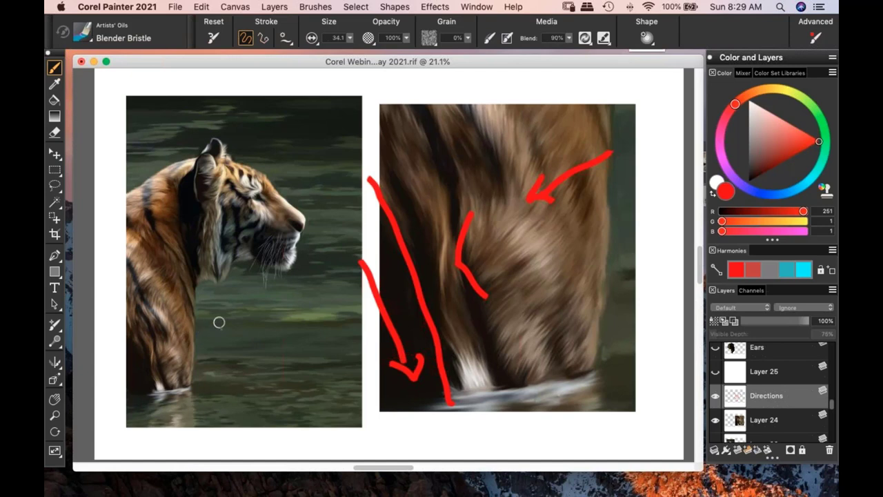
left_click_drag(254, 310, 116, 372)
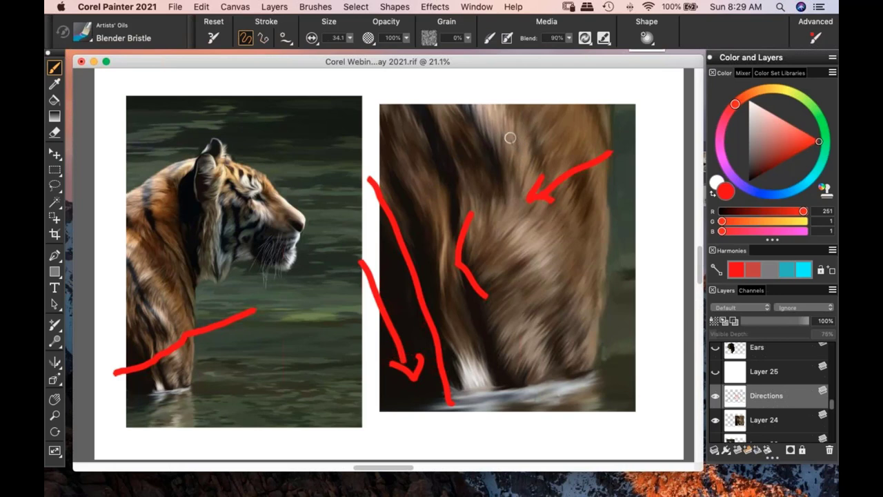
mouse_move(508, 103)
left_mouse_down()
mouse_move(509, 136)
mouse_move(532, 153)
mouse_move(534, 176)
left_mouse_up()
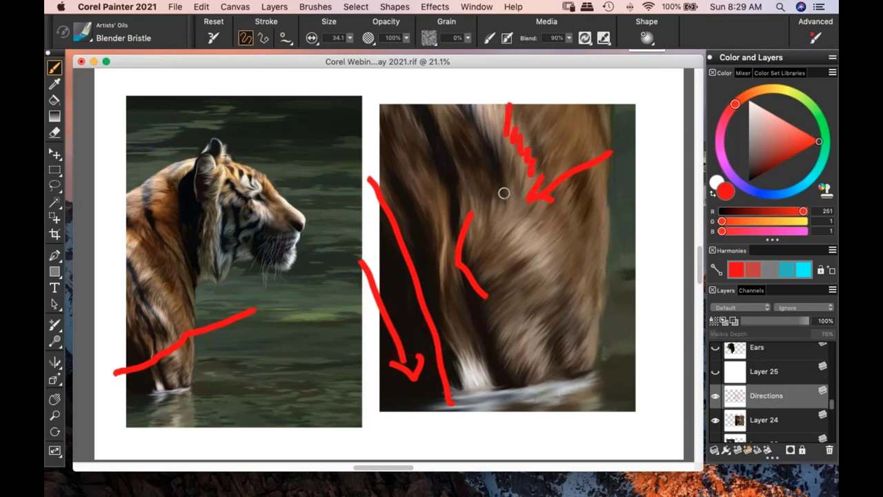
left_click_drag(501, 202, 483, 212)
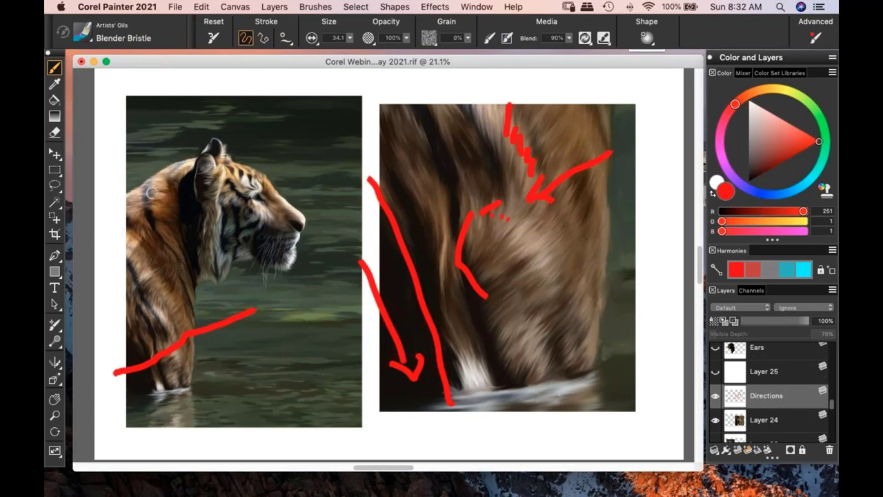
- Mark the full tiger in red with a curve along its back, a circle below the ear, and small loops at the throat fur
left_click_drag(122, 200, 176, 164)
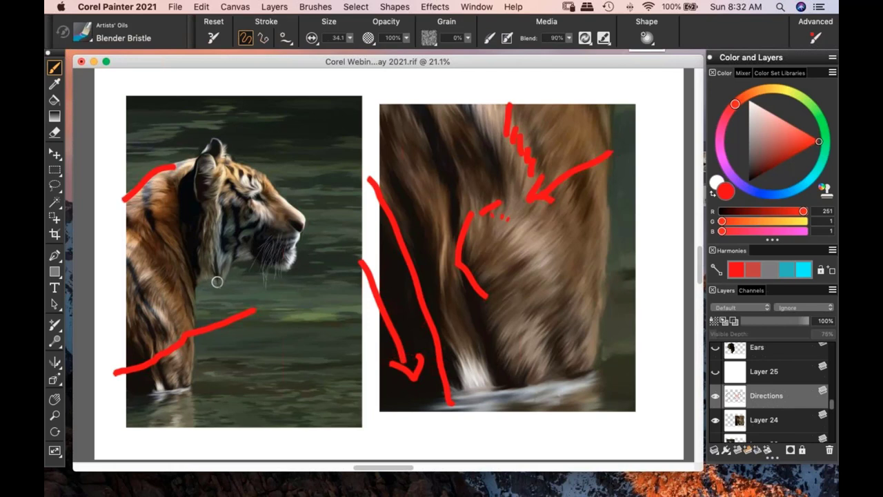
left_click_drag(206, 282, 220, 272)
mouse_move(210, 167)
left_mouse_down()
mouse_move(222, 167)
mouse_move(233, 192)
mouse_move(223, 166)
left_mouse_up()
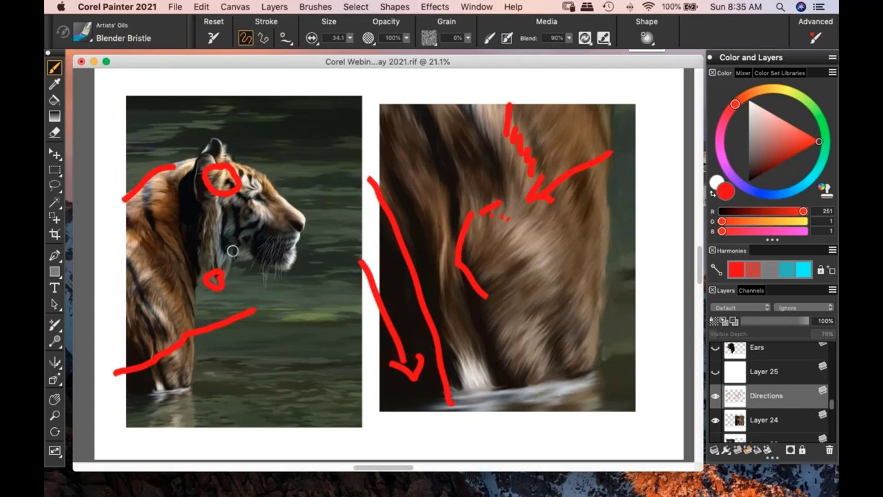
mouse_move(211, 288)
left_mouse_down()
mouse_move(227, 269)
mouse_move(243, 275)
mouse_move(235, 279)
mouse_move(229, 262)
mouse_move(207, 274)
mouse_move(211, 289)
mouse_move(214, 253)
mouse_move(211, 265)
mouse_move(230, 281)
left_mouse_up()
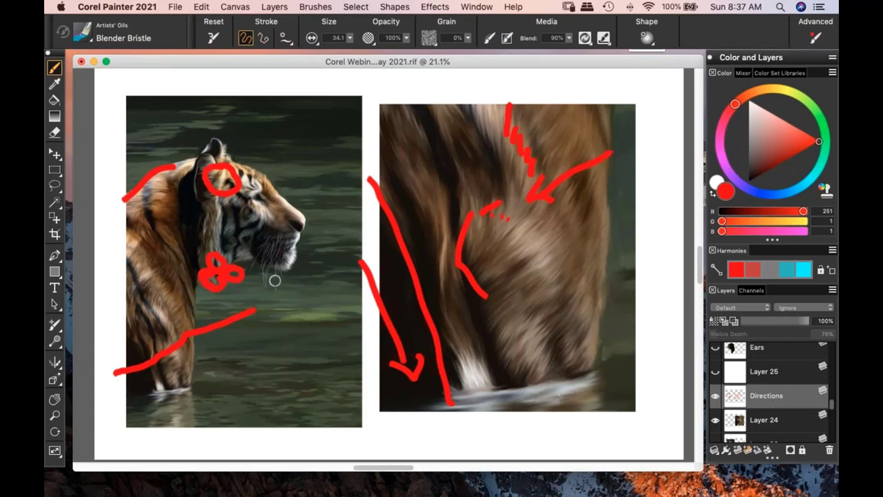
left_click_drag(236, 273, 246, 268)
- Cover the tiger images with Layer 25 and show the Ears layer with its Version 1 and Version 2 headings
key("Tab")
key("Tab")
left_click(206, 221)
left_click(55, 84)
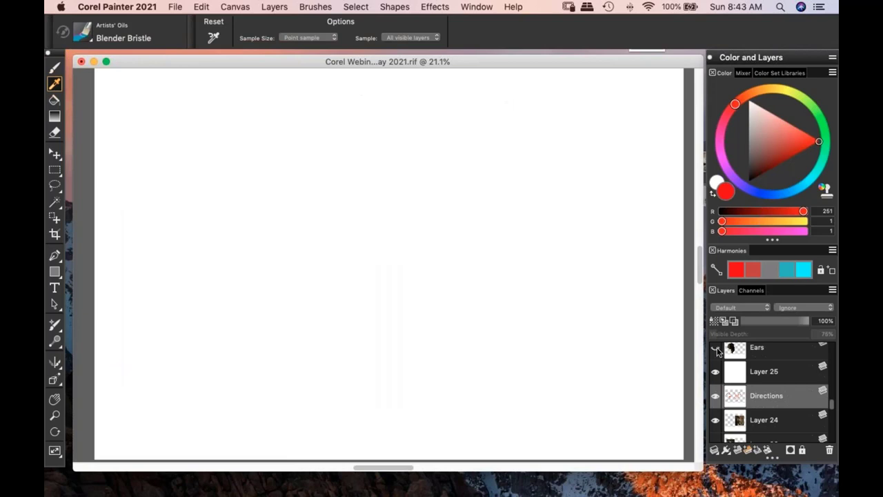
left_click(715, 347)
scroll(833, 402, "up", 3)
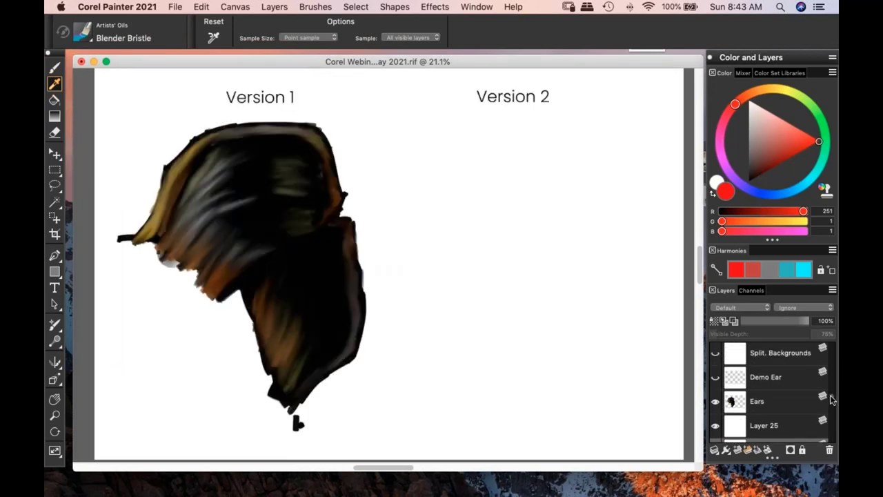
scroll(832, 402, "up", 1)
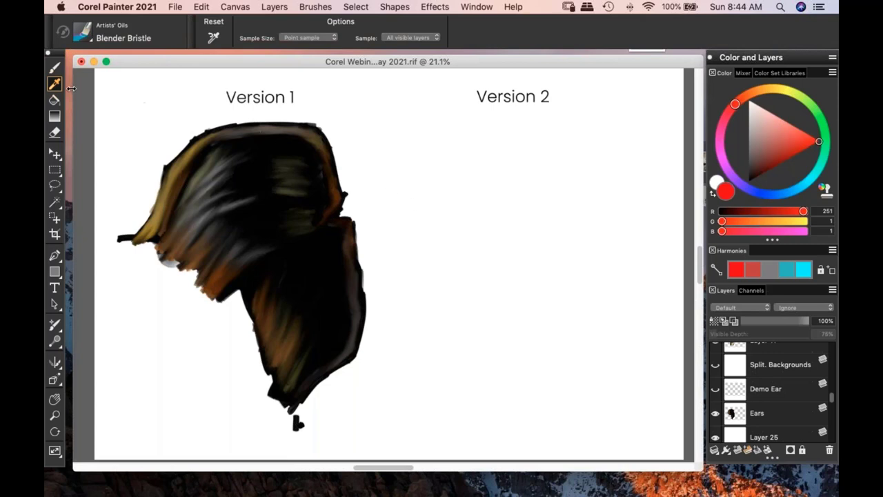
- Set the Blender Bristle brush to near-black red (RGB 27, 1, 1) at size 33.5 and make the Demo Ear layer visible and active
left_click(54, 68)
left_click(757, 177)
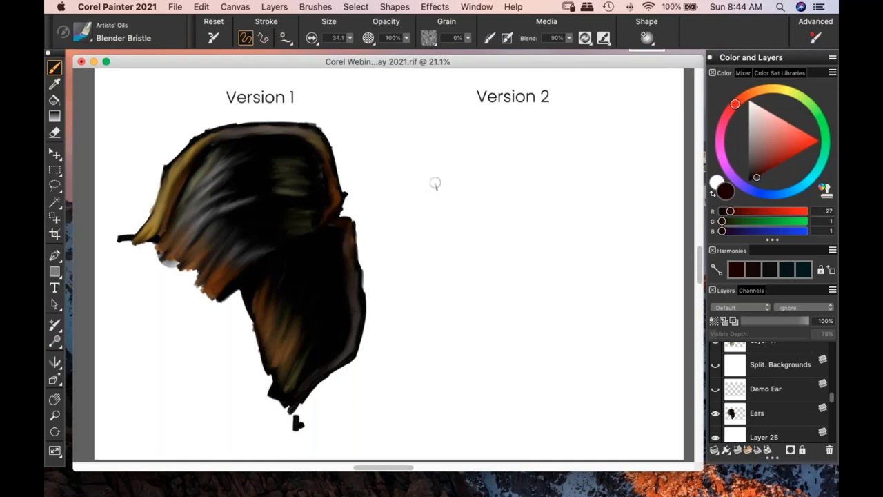
left_click(343, 42)
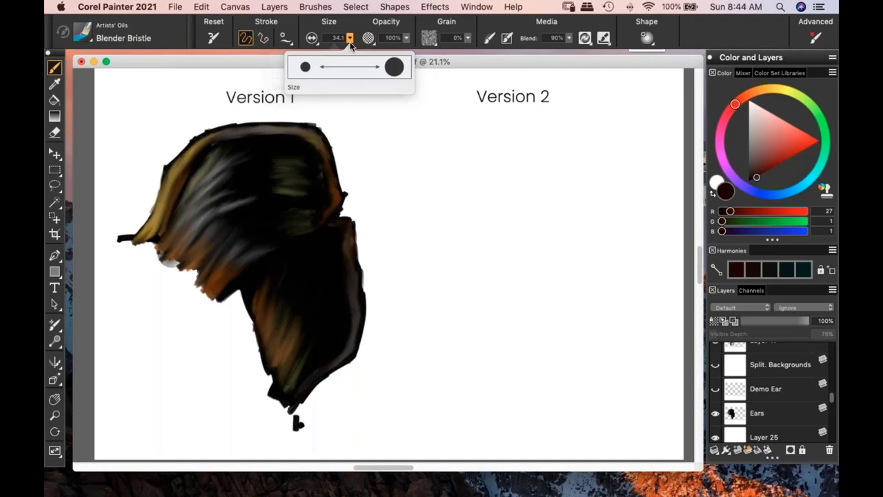
mouse_move(349, 39)
left_mouse_down()
mouse_move(349, 59)
mouse_move(362, 55)
mouse_move(348, 38)
mouse_move(350, 46)
mouse_move(336, 49)
mouse_move(344, 55)
mouse_move(350, 45)
mouse_move(355, 54)
left_mouse_up()
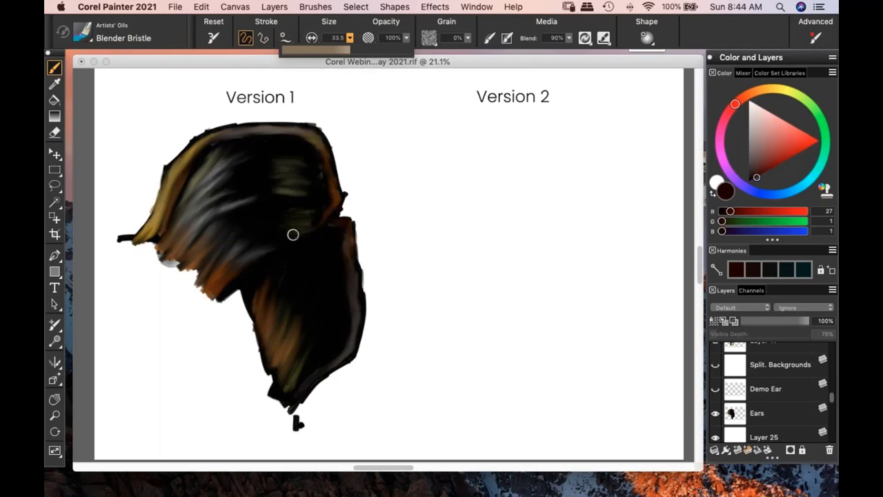
mouse_move(304, 238)
left_mouse_down()
mouse_move(290, 247)
mouse_move(308, 248)
left_mouse_up()
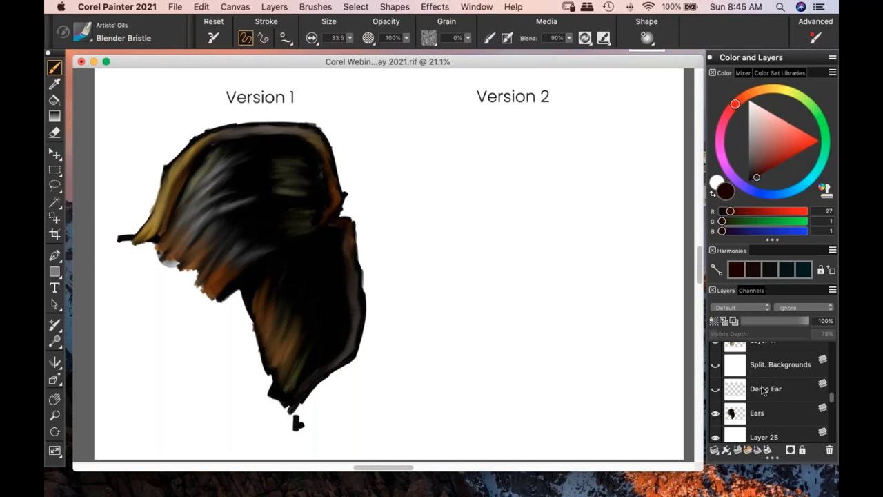
left_click(740, 384)
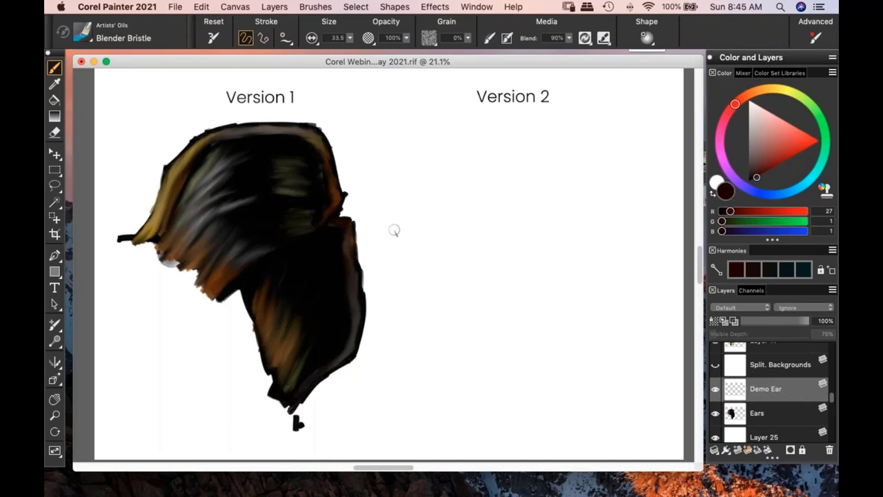
- Paint a dark ear outline under Version 2 based on the Version 1 ear, undoing and redrawing the first upper-edge strokes
mouse_move(390, 233)
left_mouse_down()
mouse_move(424, 200)
mouse_move(421, 187)
mouse_move(475, 153)
mouse_move(552, 148)
left_mouse_up()
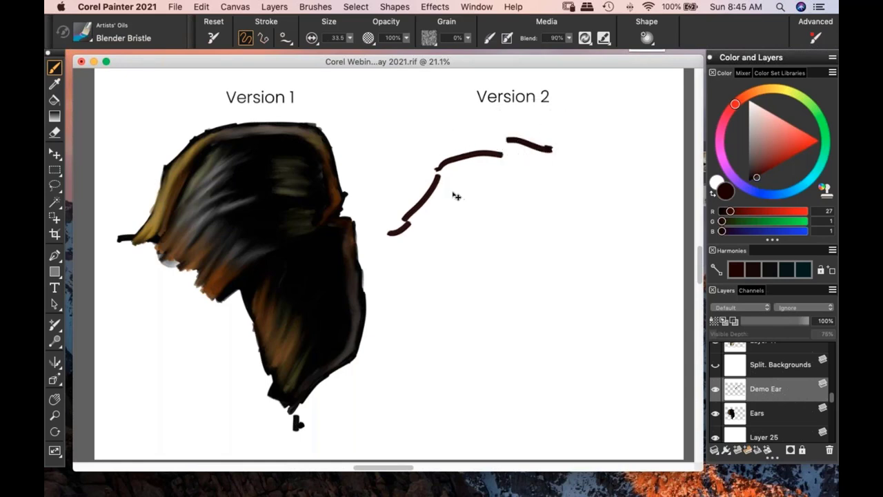
key("super+z")
key("super+z")
mouse_move(437, 174)
left_mouse_down()
mouse_move(450, 150)
mouse_move(561, 144)
mouse_move(588, 212)
mouse_move(574, 226)
mouse_move(576, 341)
mouse_move(567, 367)
left_mouse_up()
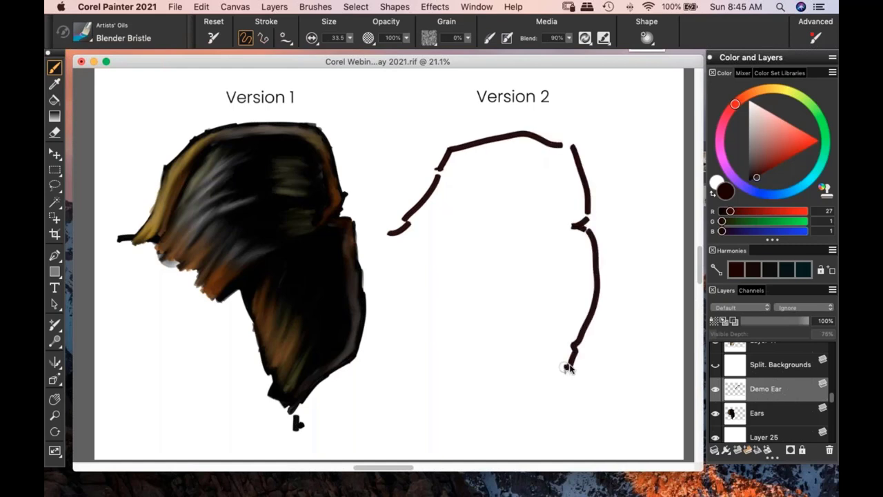
key("Tab")
key("Tab")
key("Tab")
key("Tab")
mouse_move(572, 361)
left_mouse_down()
mouse_move(530, 385)
mouse_move(465, 398)
mouse_move(455, 422)
left_mouse_up()
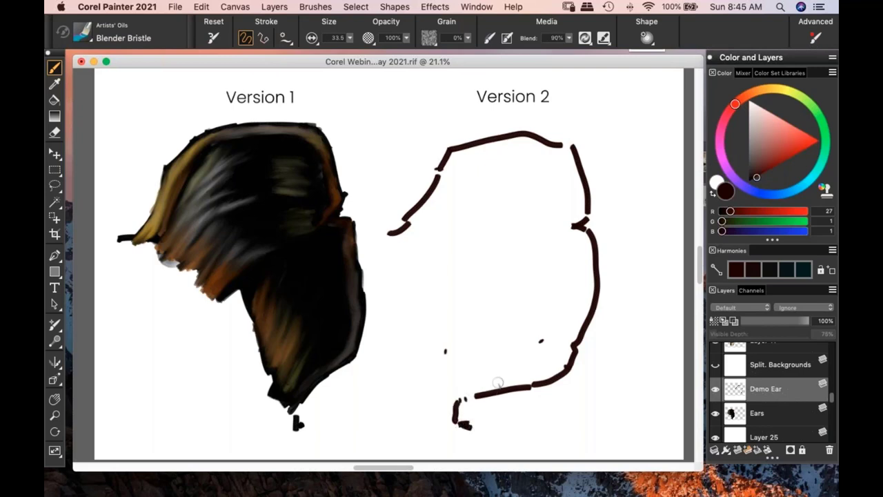
- Set the brush size to 85.7 and the colour to very dark navy blue (RGB 6, 6, 32)
left_click(349, 38)
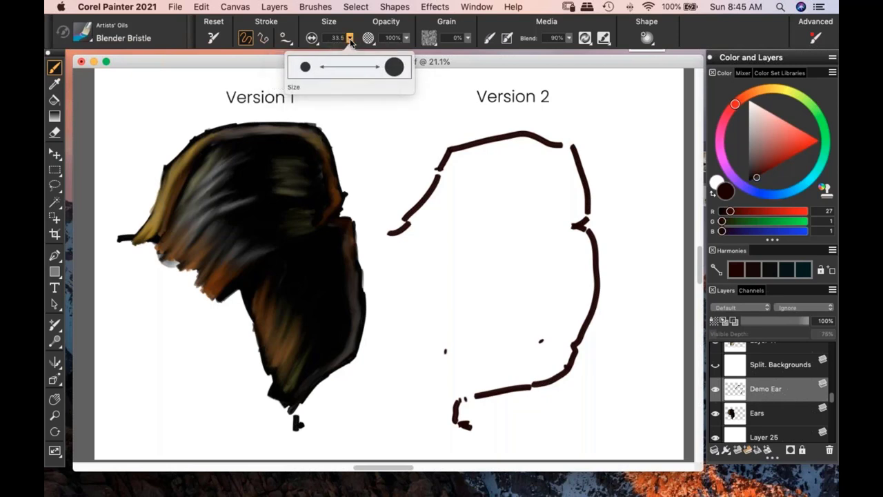
mouse_move(349, 39)
left_mouse_down()
mouse_move(368, 53)
mouse_move(347, 41)
left_mouse_up()
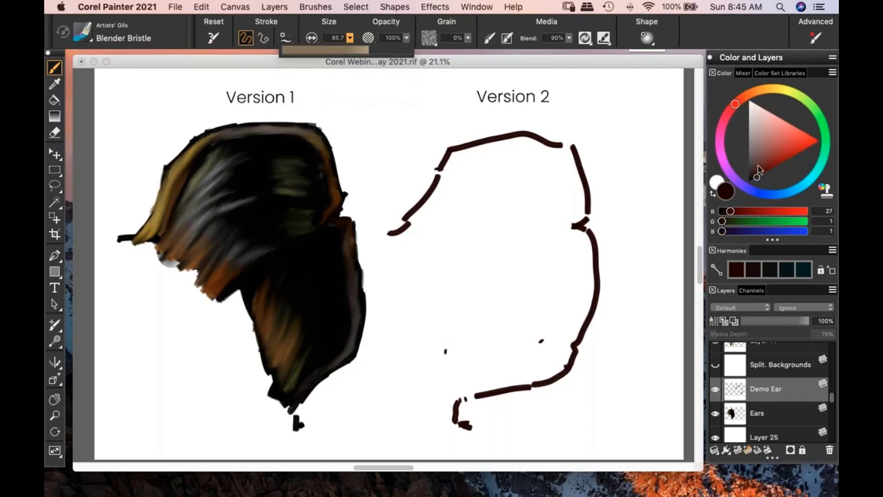
key("Tab")
key("Tab")
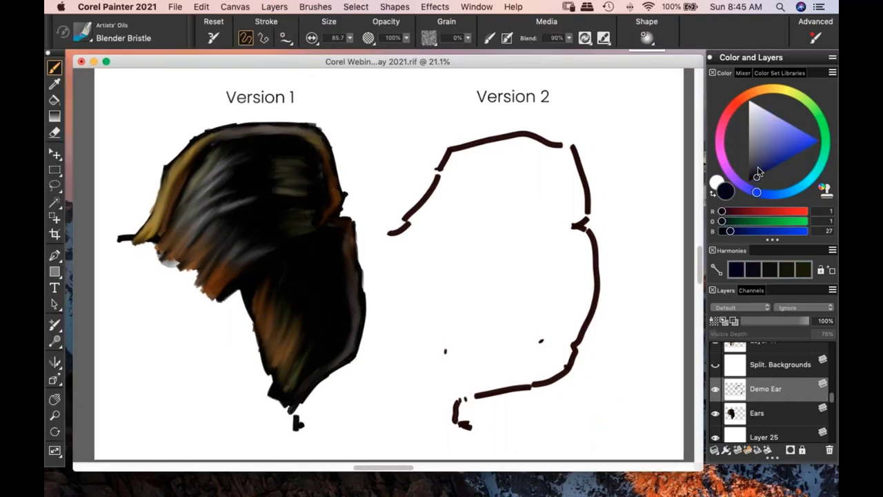
left_click(757, 192)
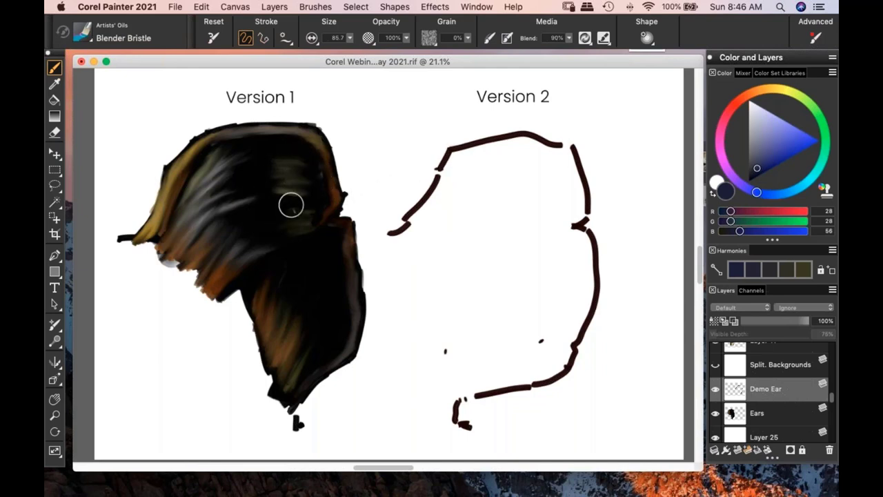
left_click(757, 176)
- Fill the upper part of the Version 2 ear with dark navy strokes and extend it downward with a lighter navy (RGB 25, 25, 55)
left_click(441, 207)
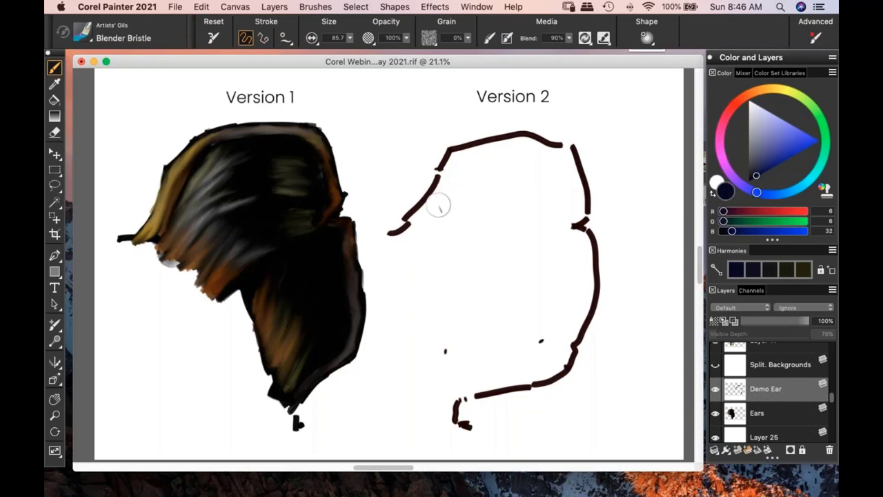
mouse_move(440, 207)
left_mouse_down()
mouse_move(504, 155)
mouse_move(521, 173)
mouse_move(476, 214)
left_mouse_up()
mouse_move(511, 180)
left_mouse_down()
mouse_move(486, 220)
mouse_move(494, 172)
mouse_move(521, 200)
mouse_move(526, 243)
mouse_move(528, 189)
mouse_move(549, 207)
mouse_move(531, 211)
mouse_move(552, 169)
mouse_move(524, 148)
mouse_move(476, 149)
mouse_move(442, 173)
mouse_move(411, 222)
mouse_move(426, 195)
left_mouse_up()
mouse_move(536, 143)
left_mouse_down()
mouse_move(496, 141)
mouse_move(566, 166)
mouse_move(574, 180)
mouse_move(565, 195)
mouse_move(579, 228)
mouse_move(572, 190)
mouse_move(500, 273)
left_mouse_up()
left_click_drag(529, 236, 499, 274)
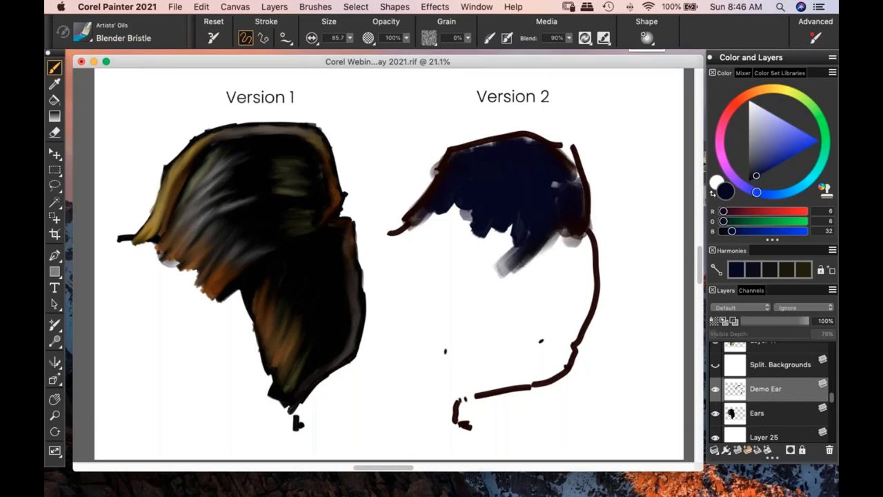
left_click(515, 274, "alt")
mouse_move(498, 264)
left_mouse_down()
mouse_move(491, 247)
mouse_move(484, 266)
mouse_move(495, 264)
mouse_move(452, 228)
mouse_move(414, 245)
mouse_move(402, 231)
mouse_move(414, 271)
mouse_move(464, 274)
mouse_move(507, 238)
mouse_move(496, 281)
mouse_move(552, 248)
mouse_move(562, 255)
mouse_move(552, 273)
mouse_move(562, 253)
mouse_move(518, 278)
mouse_move(481, 283)
mouse_move(441, 258)
mouse_move(446, 305)
mouse_move(461, 310)
mouse_move(501, 278)
mouse_move(534, 284)
left_mouse_up()
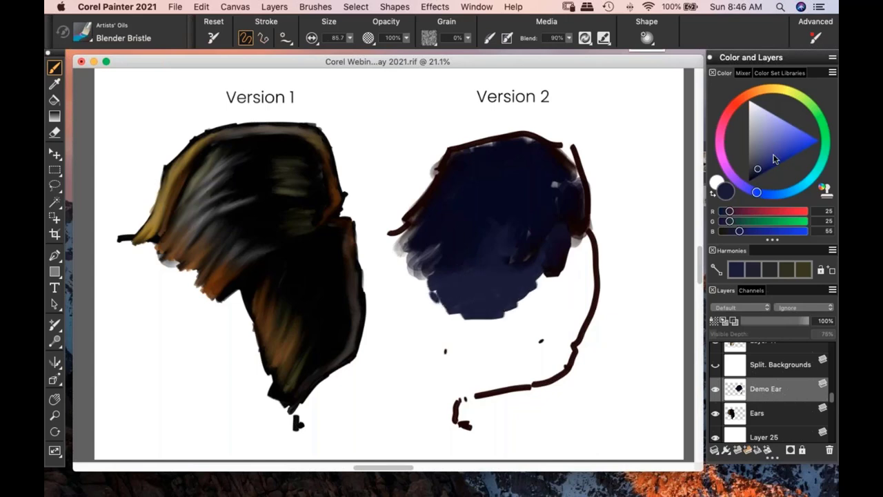
- Paint a dark green (RGB 34, 54, 26) band inside the lower right outline of the Version 2 ear
left_click(819, 117)
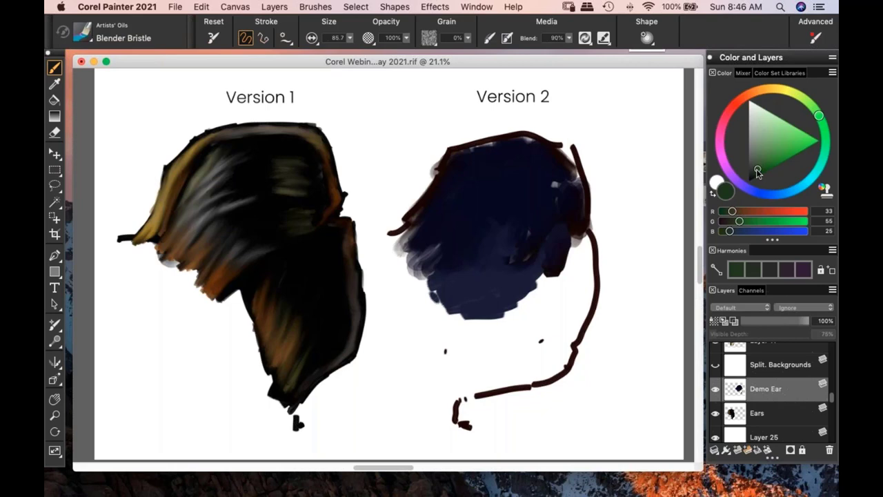
left_click_drag(758, 171, 757, 170)
left_click_drag(583, 232, 573, 335)
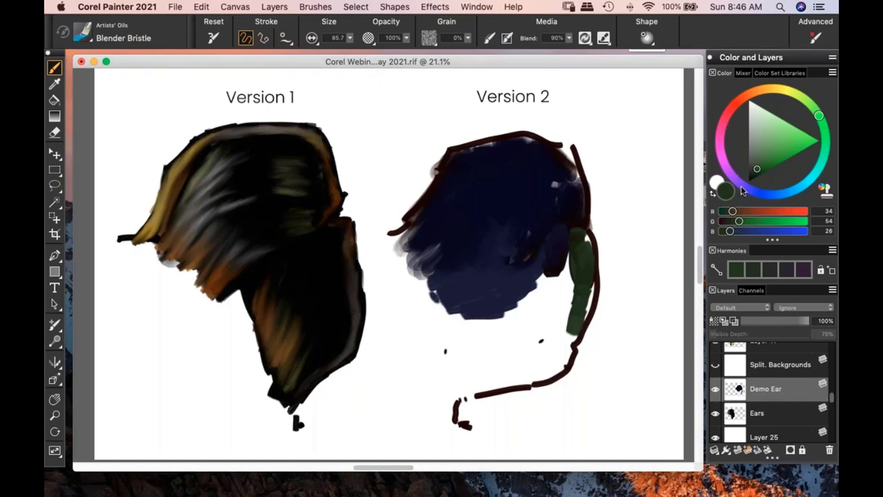
- Extend the bottom of the Version 2 ear downward with dark purple (RGB 44, 14, 56) strokes
left_click(731, 169)
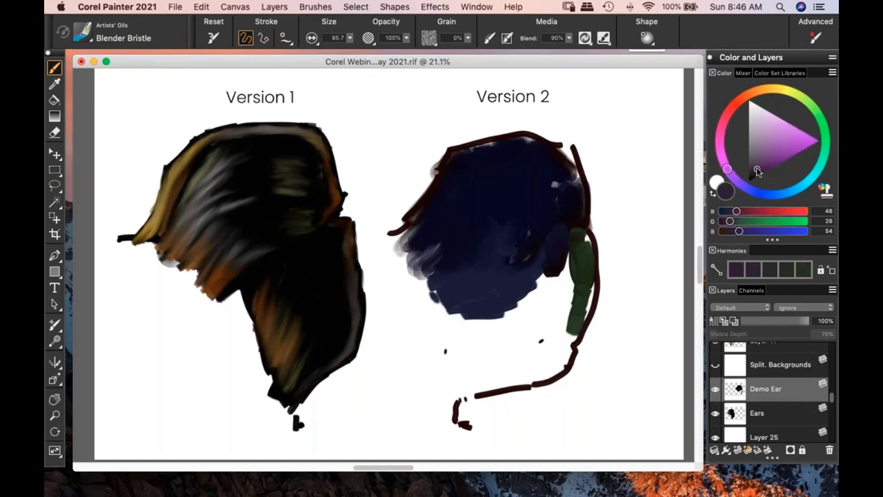
left_click_drag(758, 166, 760, 170)
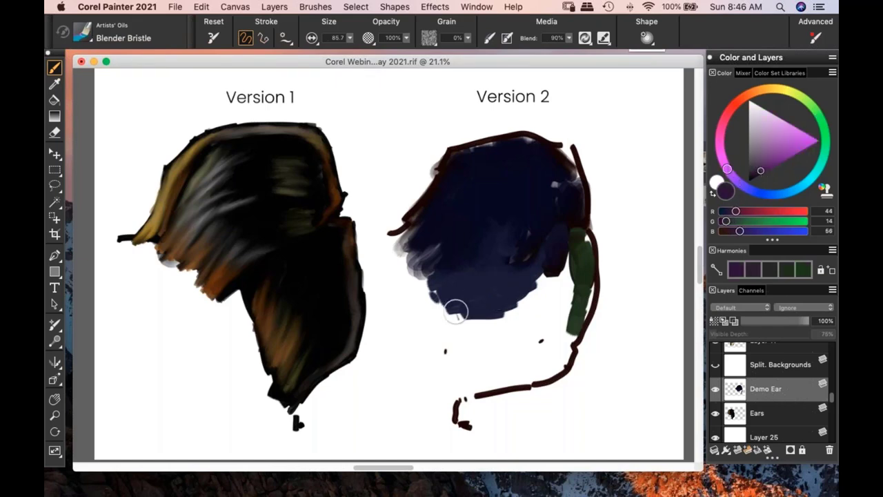
mouse_move(456, 307)
left_mouse_down()
mouse_move(449, 339)
mouse_move(458, 321)
mouse_move(483, 331)
mouse_move(471, 336)
mouse_move(507, 326)
mouse_move(521, 305)
mouse_move(487, 286)
left_mouse_up()
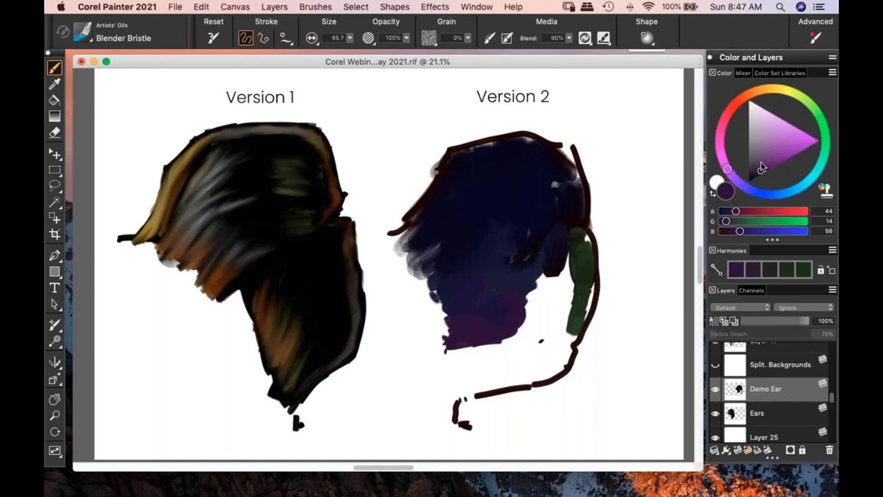
- Paint blue-grey (RGB 89, 93, 101) fur strokes across the upper left of the Version 2 ear with a size 33.8 brush
left_click_drag(762, 169, 759, 167)
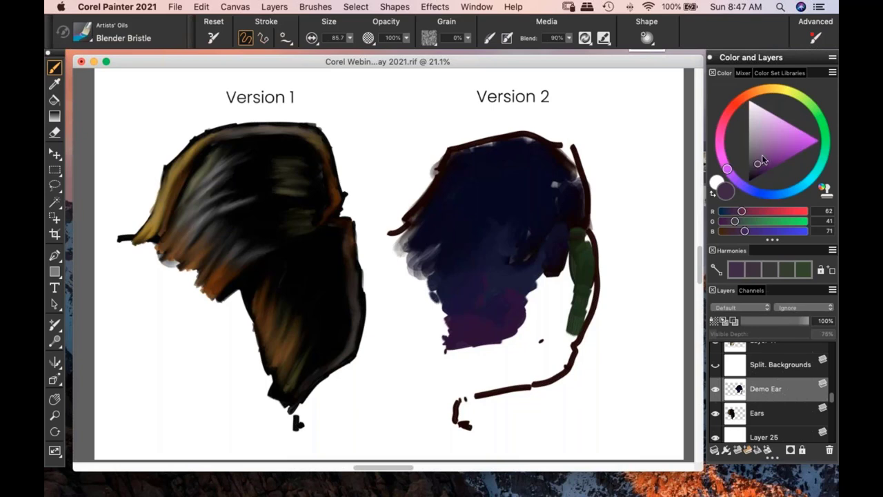
left_click(350, 38)
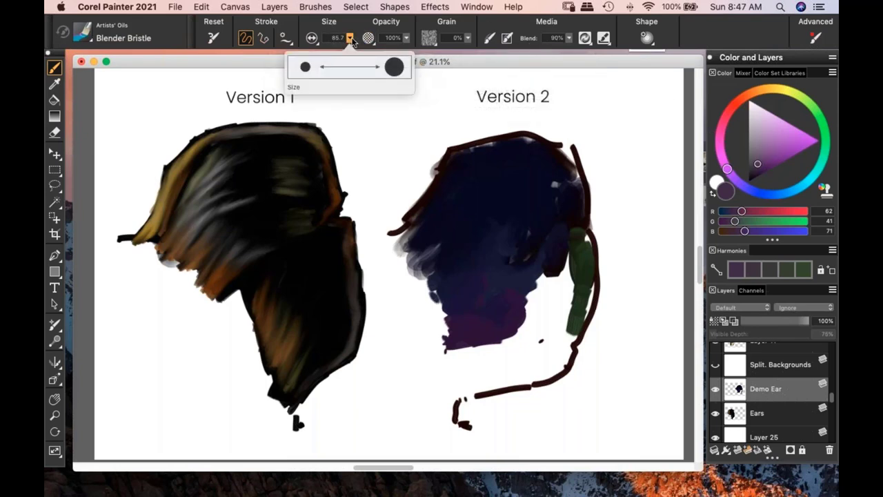
left_click_drag(394, 66, 342, 66)
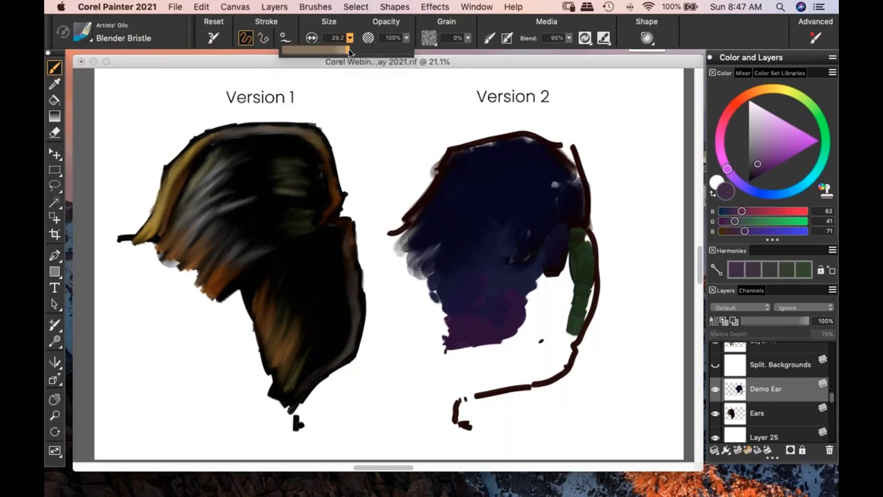
left_click(350, 38)
left_click(774, 199)
left_click_drag(757, 155, 753, 151)
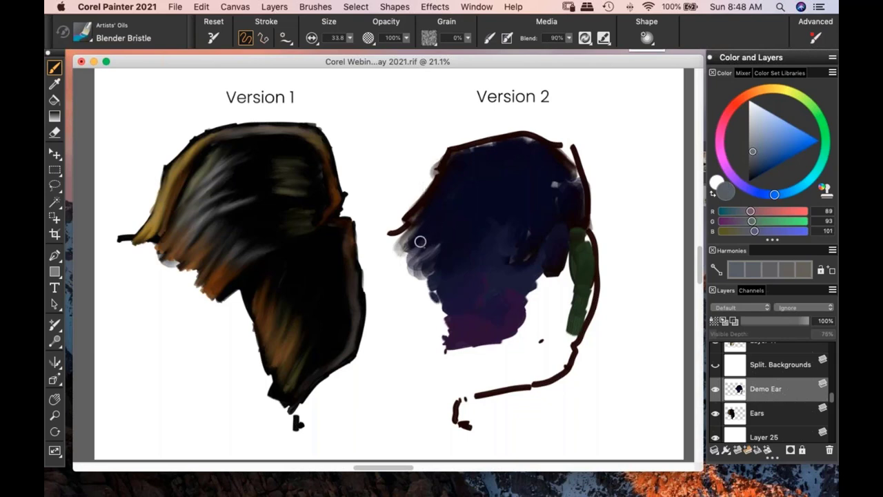
left_click_drag(428, 238, 436, 210)
left_click_drag(428, 242, 437, 230)
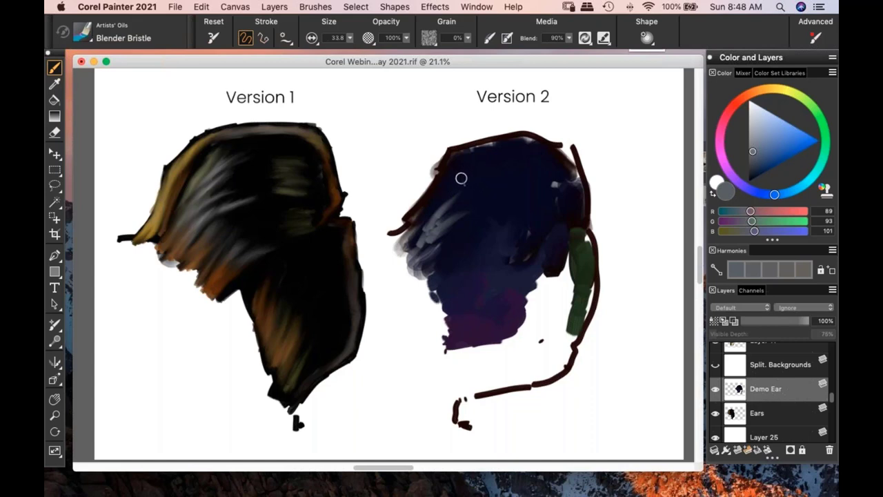
mouse_move(465, 177)
left_mouse_down()
mouse_move(537, 173)
mouse_move(449, 175)
mouse_move(504, 164)
mouse_move(441, 180)
mouse_move(449, 172)
mouse_move(440, 185)
mouse_move(452, 183)
mouse_move(434, 197)
mouse_move(454, 185)
mouse_move(417, 226)
mouse_move(461, 194)
mouse_move(460, 225)
mouse_move(437, 227)
left_mouse_up()
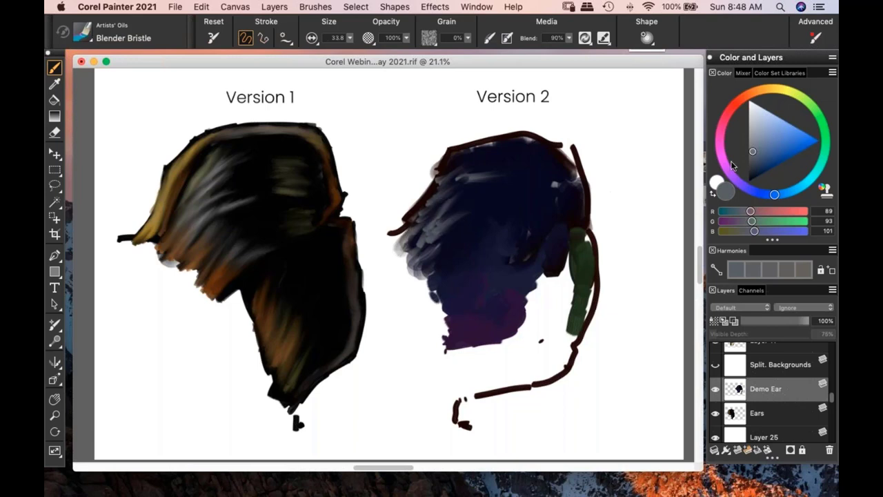
- Paint a dark yellow (RGB 89, 80, 15) band along the upper left edge of the Version 2 ear
left_click(781, 93)
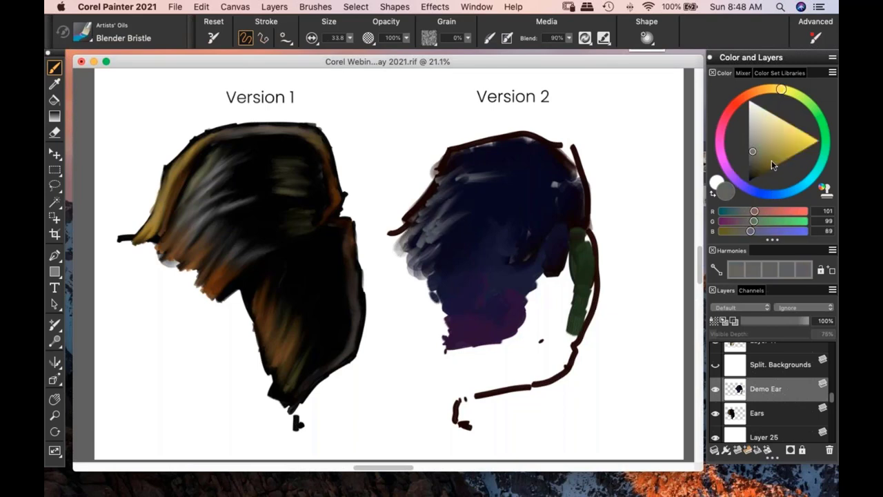
left_click(772, 163)
left_click(770, 164)
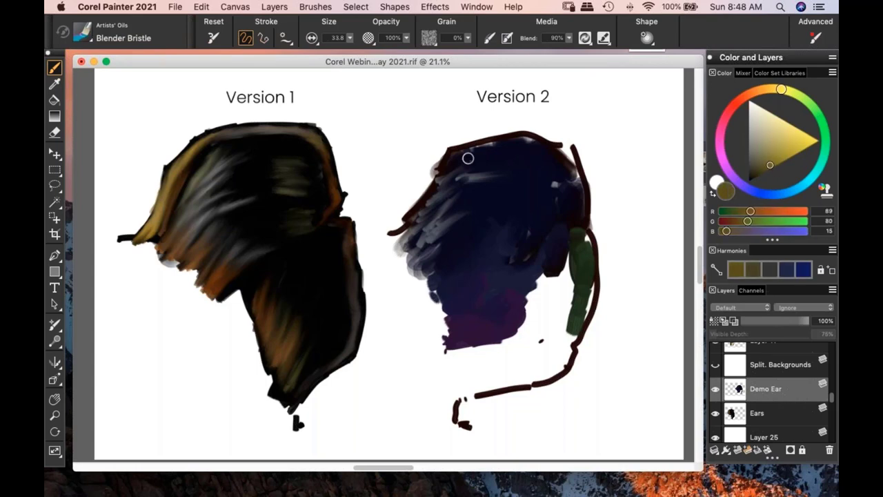
mouse_move(414, 214)
left_mouse_down()
mouse_move(444, 158)
mouse_move(459, 145)
mouse_move(483, 143)
left_mouse_up()
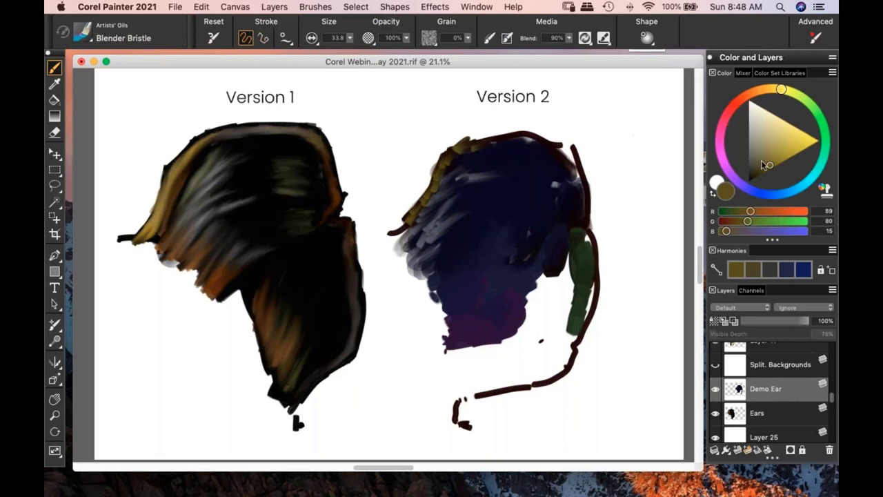
- Add muted olive (RGB 64, 60, 36) strokes inside the yellow band at the Version 2 ear's upper left edge
left_click(758, 164)
left_click(757, 166)
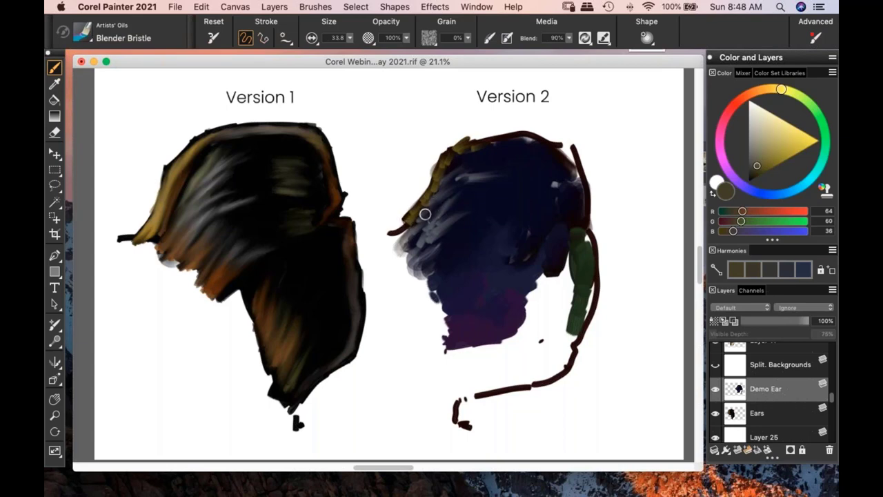
left_click_drag(445, 172, 503, 146)
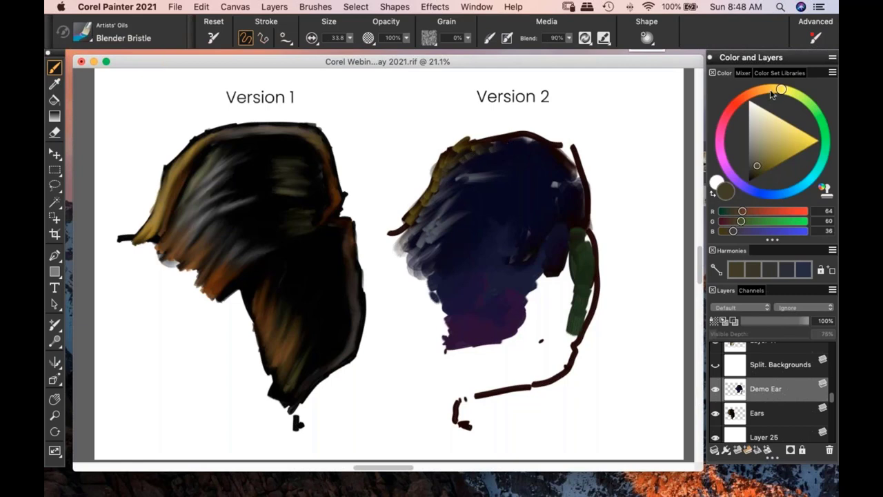
- Paint olive (RGB 77, 69, 7) fur strokes on the left side of the Version 2 ear with a size 71.6 brush
left_click(350, 39)
left_click_drag(350, 42, 360, 54)
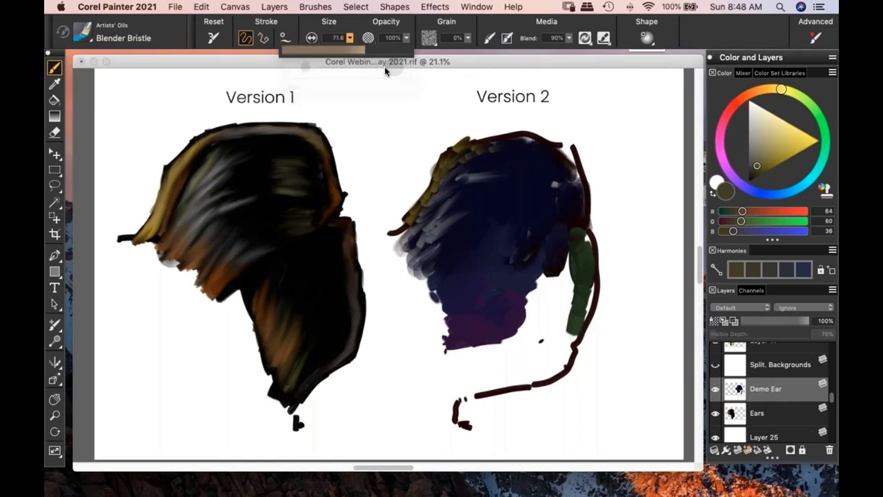
mouse_move(426, 245)
left_mouse_down()
mouse_move(398, 263)
mouse_move(441, 244)
left_mouse_up()
key("Tab")
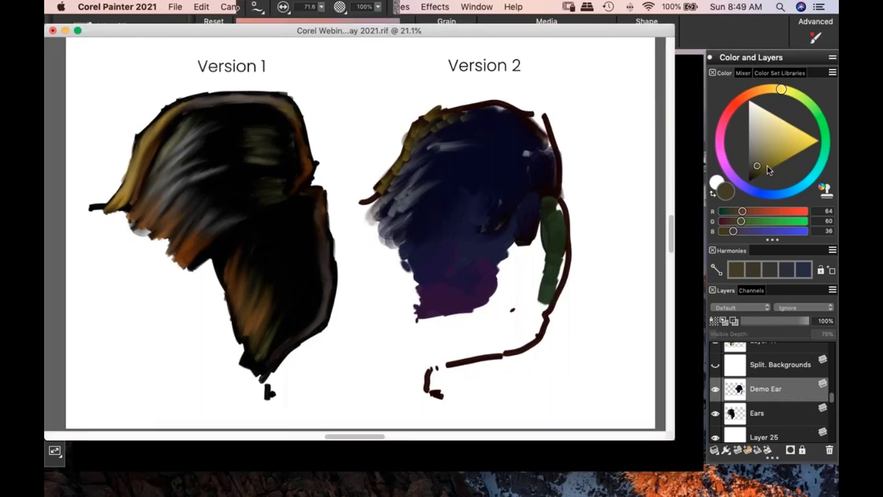
left_click(769, 168)
left_click_drag(426, 279, 427, 269)
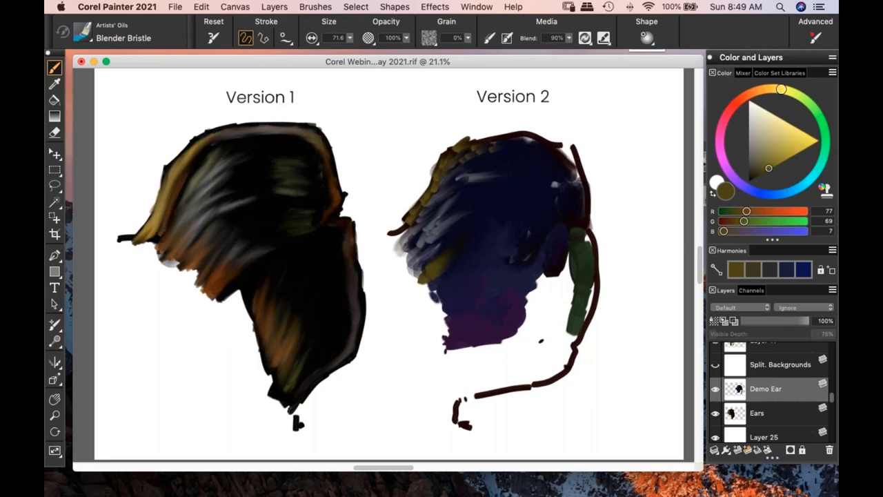
left_click_drag(466, 234, 418, 273)
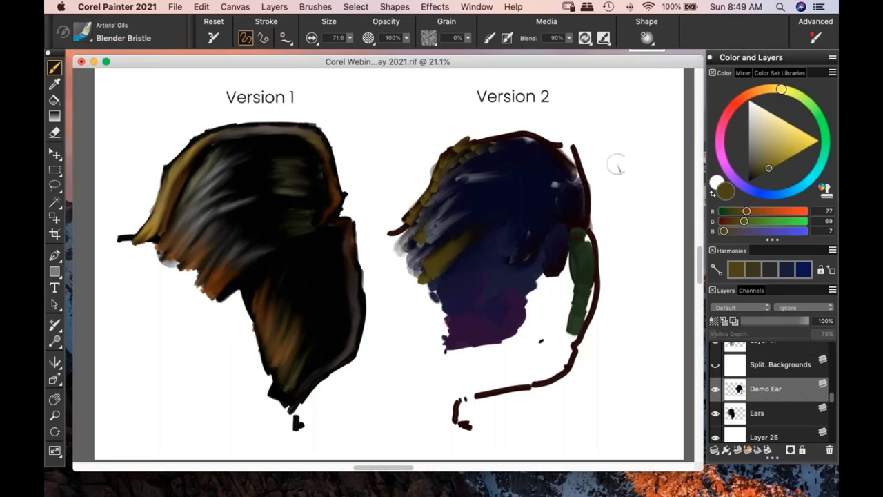
- Paint brown (RGB 99, 61, 13) strokes along the Version 2 ear's left and lower edges, layering lighter orange-brown (RGB 148, 96, 30) over the lower left
left_click(763, 164)
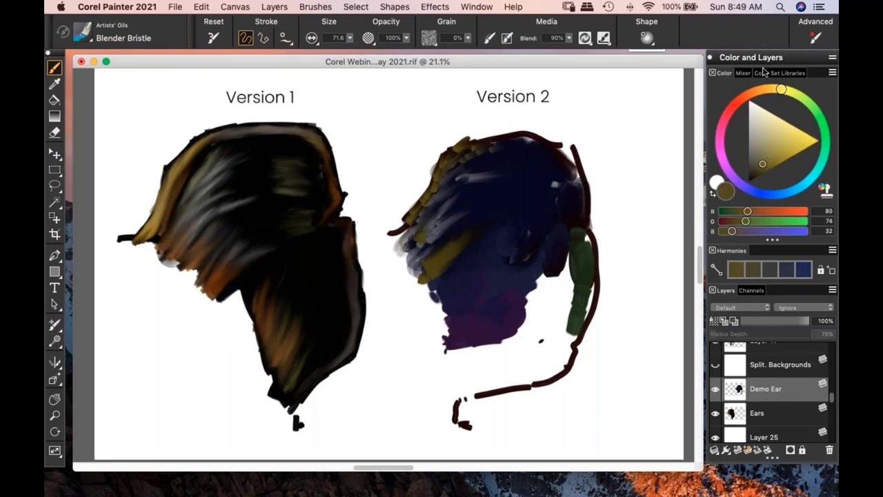
left_click(763, 89)
left_click_drag(763, 163, 773, 163)
mouse_move(420, 260)
left_mouse_down()
mouse_move(437, 237)
mouse_move(408, 245)
left_mouse_up()
mouse_move(433, 304)
left_mouse_down()
mouse_move(434, 296)
mouse_move(453, 311)
mouse_move(447, 338)
mouse_move(493, 349)
left_mouse_up()
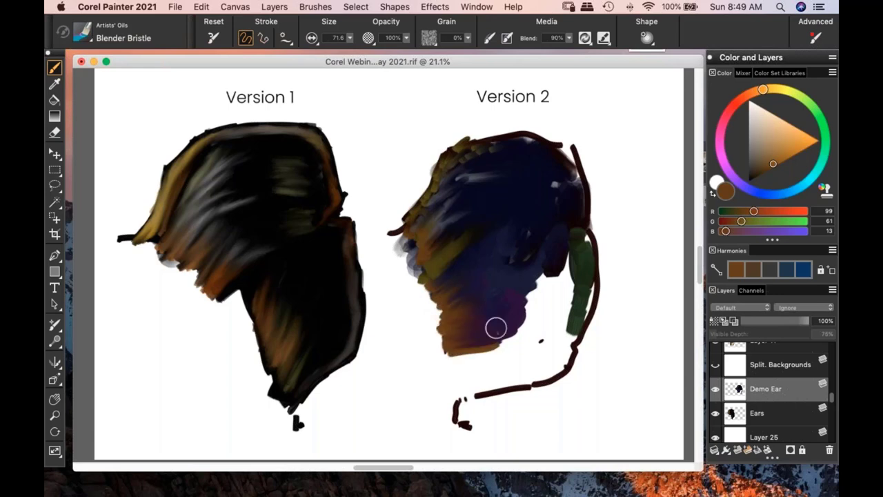
left_click(782, 152)
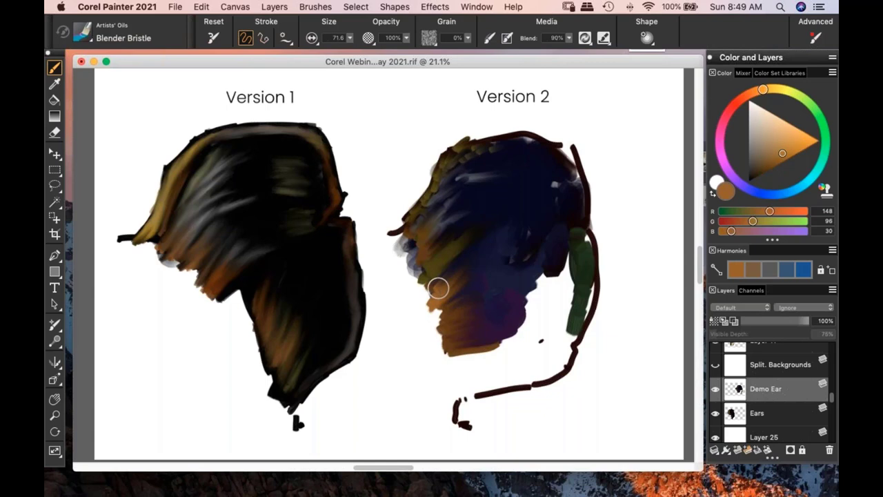
left_click_drag(439, 288, 450, 307)
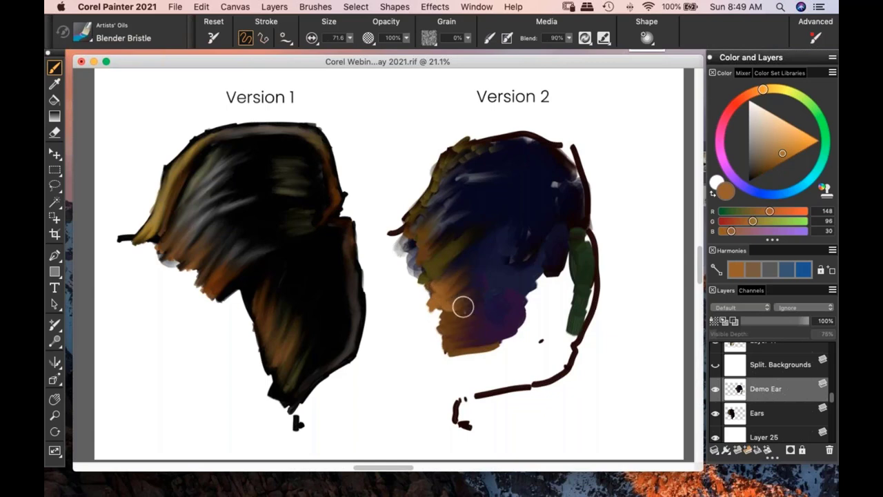
- Add reddish brown (RGB 136, 52, 12) strokes near the left tip of the Version 2 ear
left_click(793, 152)
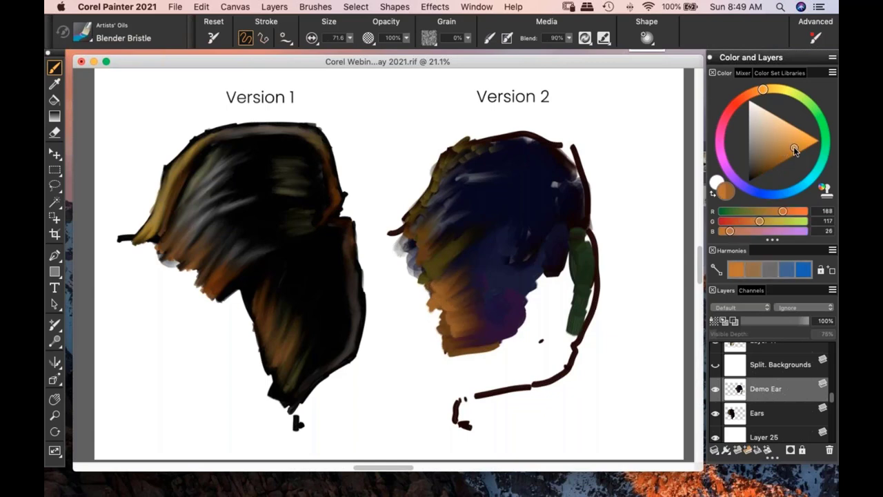
left_click(788, 154)
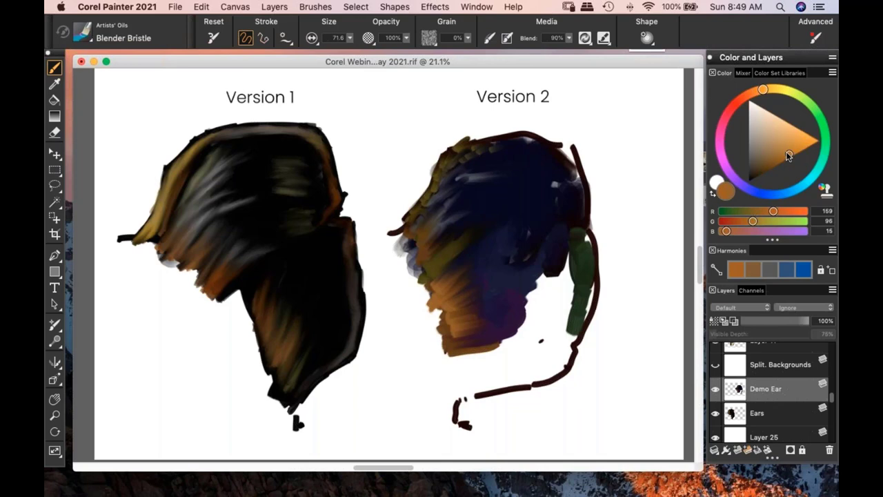
left_click(752, 98)
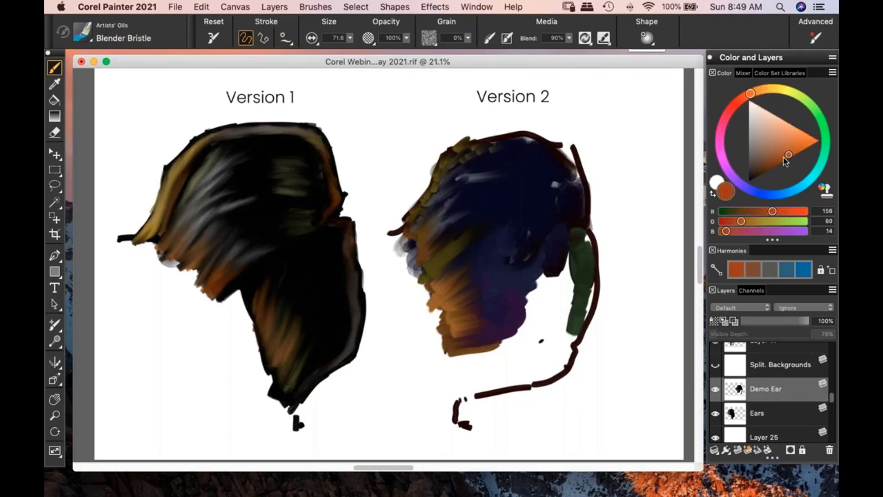
left_click(783, 158)
left_click_drag(429, 200, 415, 218)
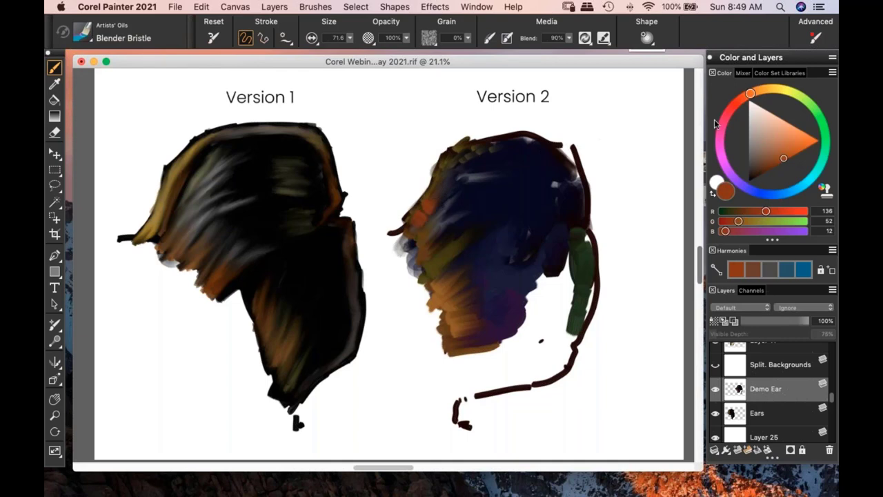
- Add brighter orange accents near the Version 2 ear's left tip and yellow (RGB 164, 155, 68) accents on the upper left edge
left_click(790, 143)
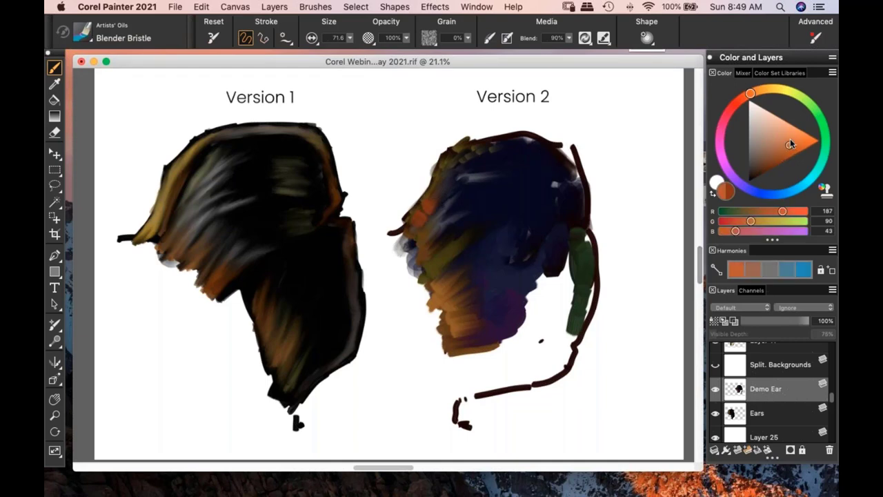
left_click(791, 141)
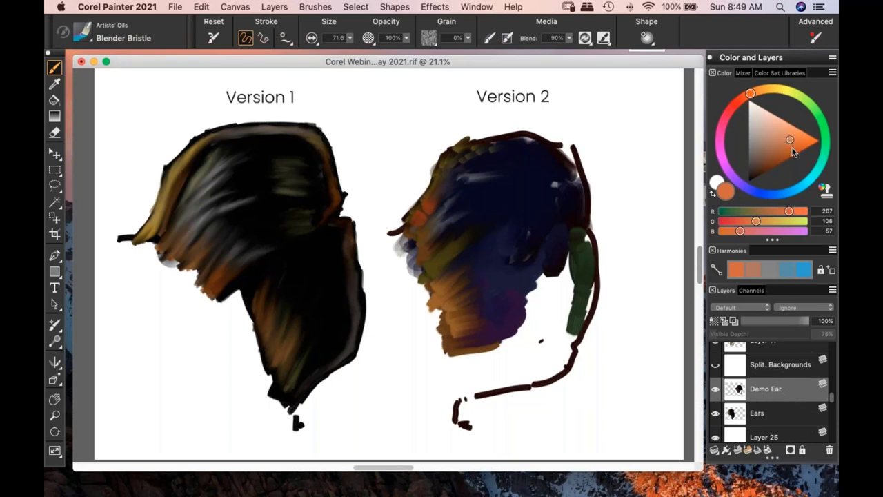
left_click(785, 151)
left_click_drag(785, 151, 786, 150)
left_click_drag(780, 95, 783, 90)
left_click(775, 147)
left_click_drag(776, 147, 776, 144)
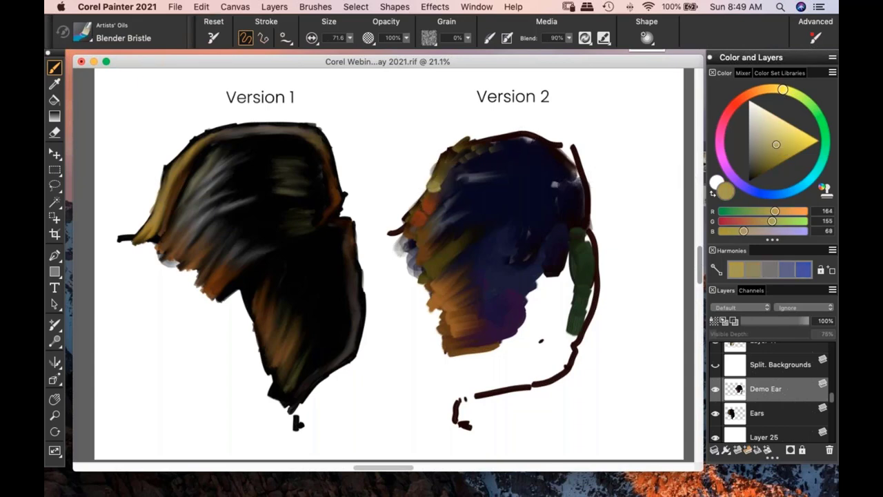
- Reduce the brush size to 19.1 and blend the colours along the Version 2 ear's upper left edge with fine fur strokes
left_click_drag(349, 43, 347, 40)
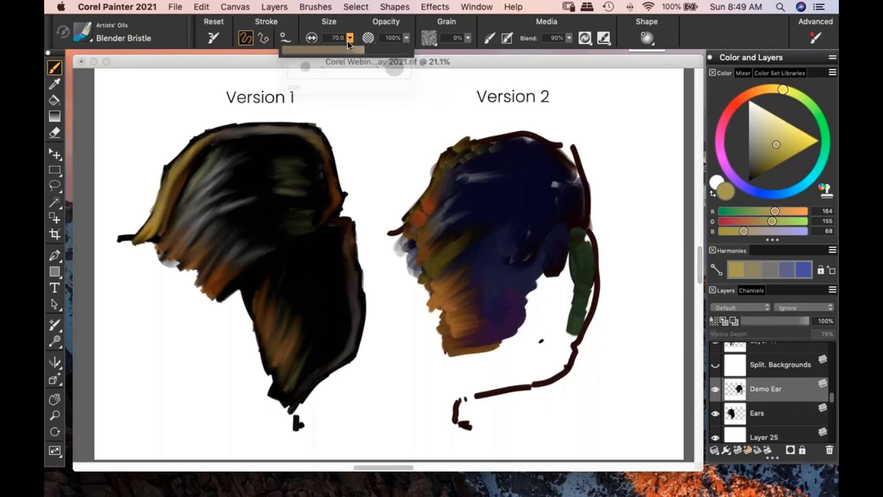
left_click_drag(348, 40, 351, 42)
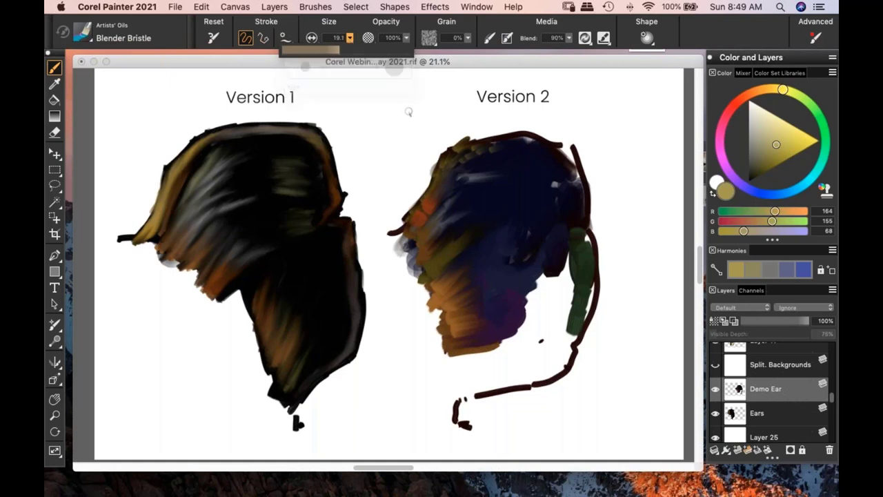
key("Tab")
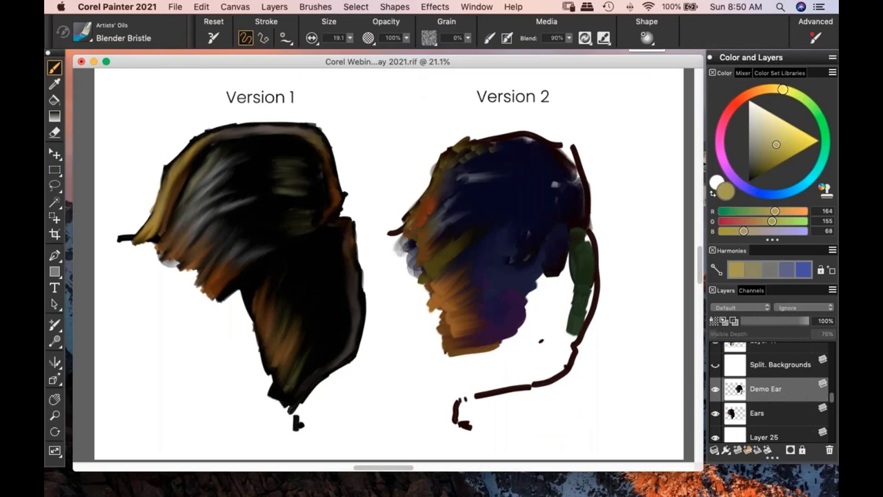
key("Tab")
left_click_drag(441, 149, 415, 204)
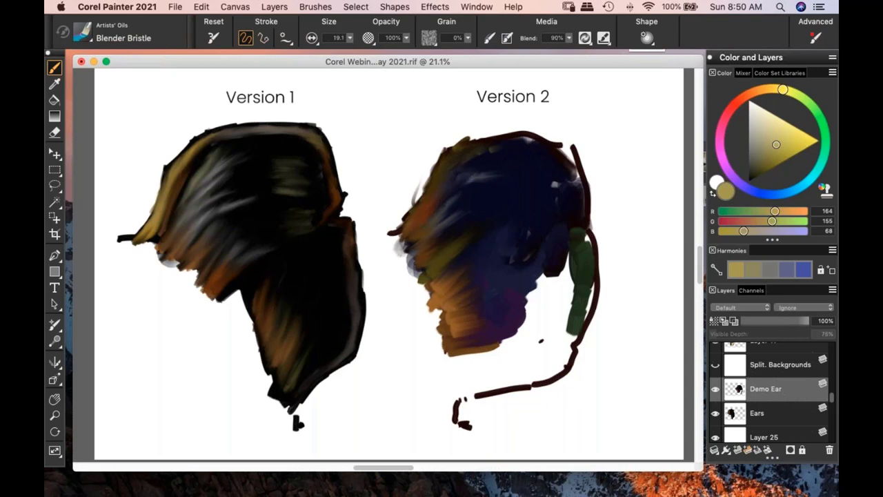
- Blend the blue-grey highlight and pull fine fur strokes outward from the lower left edge of the Version 2 ear
left_click_drag(467, 181, 496, 178)
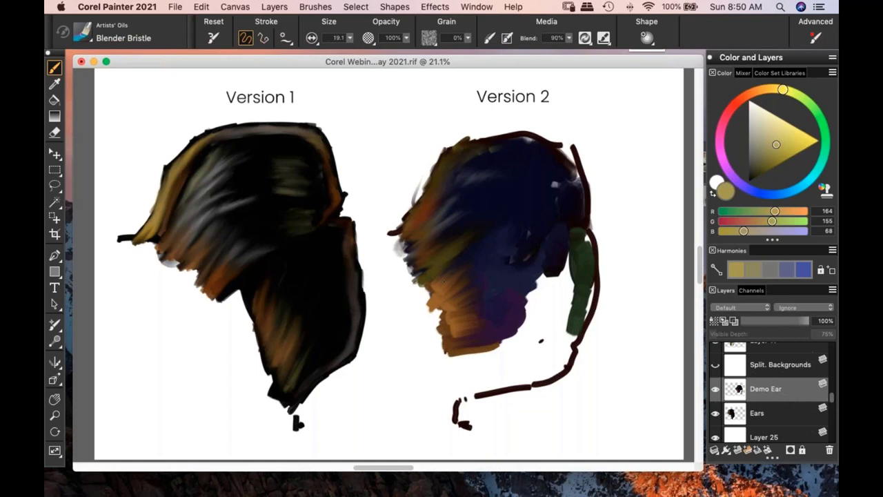
left_click_drag(441, 282, 414, 318)
left_click_drag(483, 309, 421, 335)
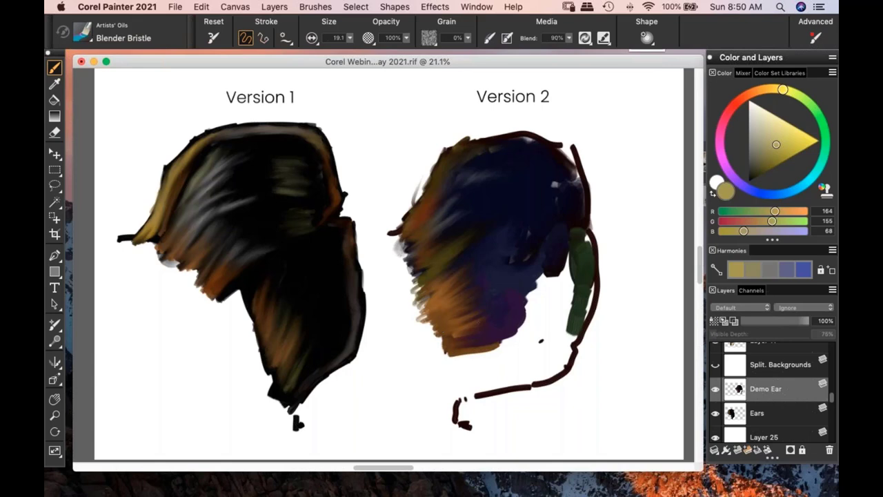
- Blend the ochre fur at the Version 2 ear's lower edge and add light blue (RGB 81, 126, 151) highlight strokes in its upper left area
left_click_drag(469, 332, 433, 347)
left_click(774, 159)
left_click(749, 189)
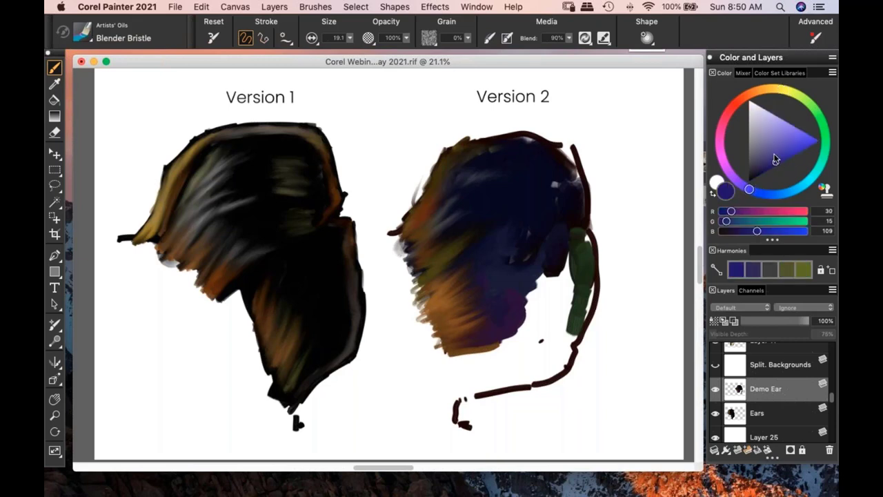
left_click_drag(771, 163, 762, 168)
mouse_move(775, 200)
left_mouse_down()
mouse_move(793, 194)
mouse_move(769, 144)
left_mouse_up()
mouse_move(440, 220)
left_mouse_down()
mouse_move(493, 193)
mouse_move(458, 197)
mouse_move(469, 197)
left_mouse_up()
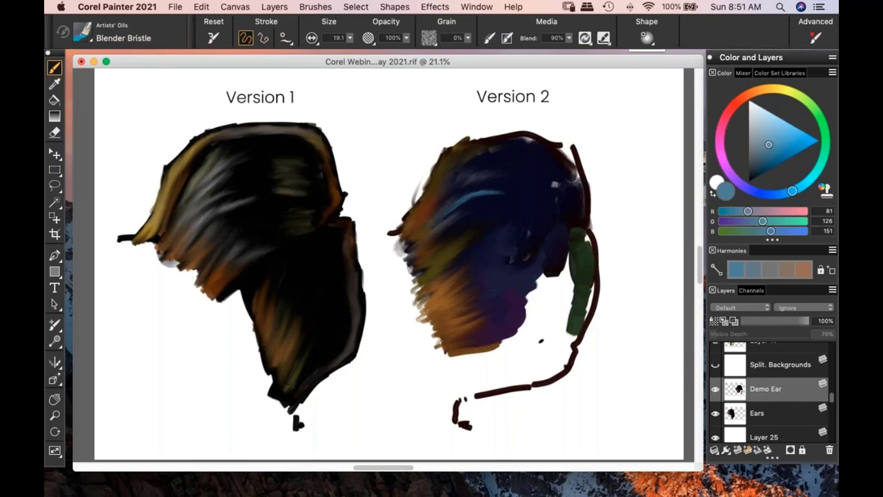
- Add muted grey-blue (RGB 114, 125, 130) to the upper left highlight of the Version 2 ear and blend it along the fur direction
left_click(763, 136)
left_click(754, 143)
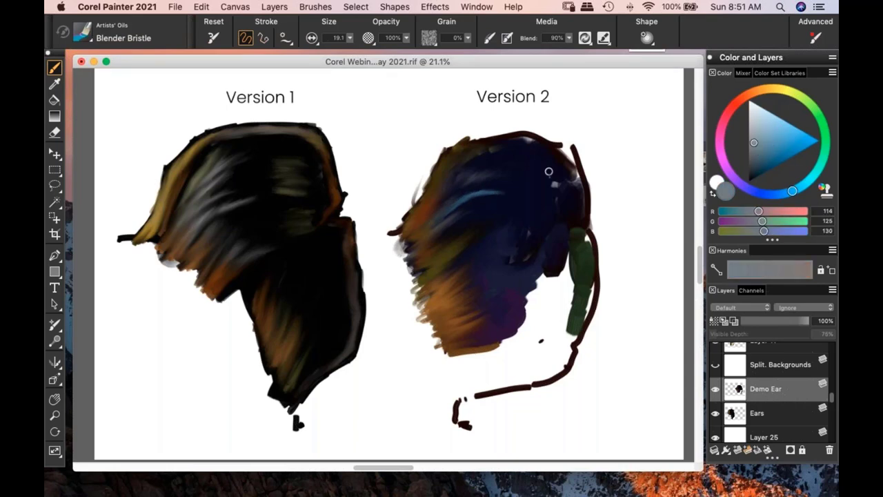
mouse_move(447, 221)
left_mouse_down()
mouse_move(462, 207)
mouse_move(447, 222)
left_mouse_up()
left_click_drag(455, 215, 446, 221)
key("super+m")
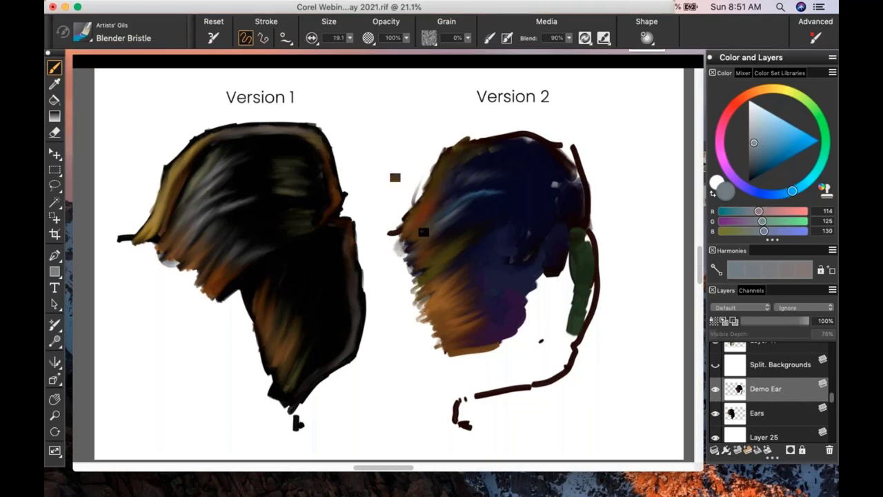
key("super+m")
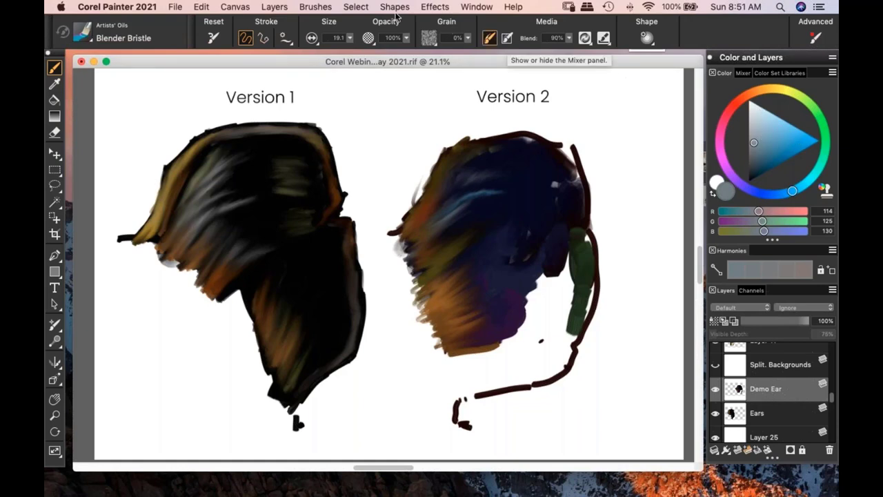
- Enlarge the brush to 52.1, add olive yellow (RGB 117, 112, 65) under the Version 2 ear's top outline and blend its upper right edge
left_click(350, 38)
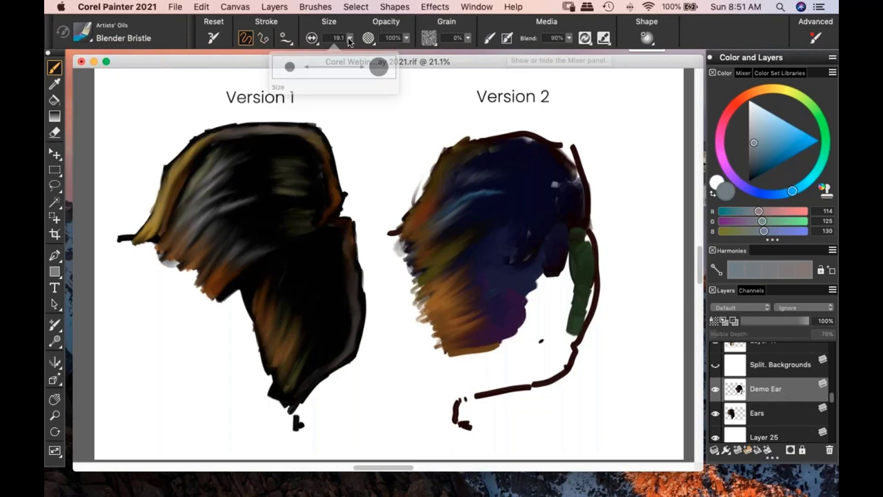
left_click_drag(349, 41, 363, 55)
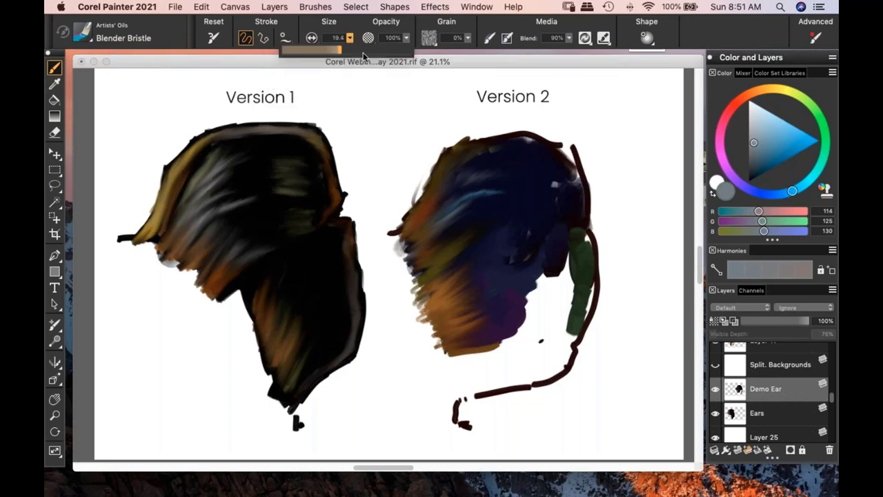
left_click(786, 92)
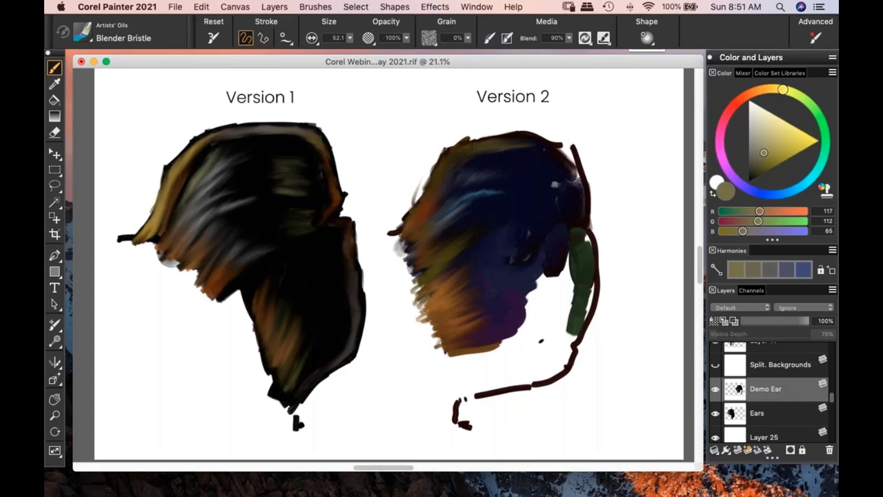
mouse_move(560, 148)
left_mouse_down()
mouse_move(585, 168)
mouse_move(554, 185)
left_mouse_up()
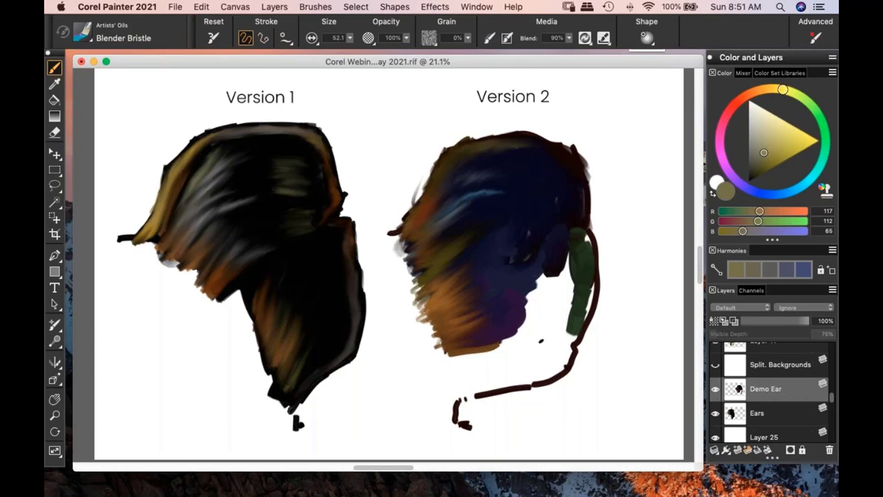
- Paint a pale yellow (RGB 200, 194, 138) streak over the Version 2 ear's blue highlight and blend it into the fur
left_click(760, 130)
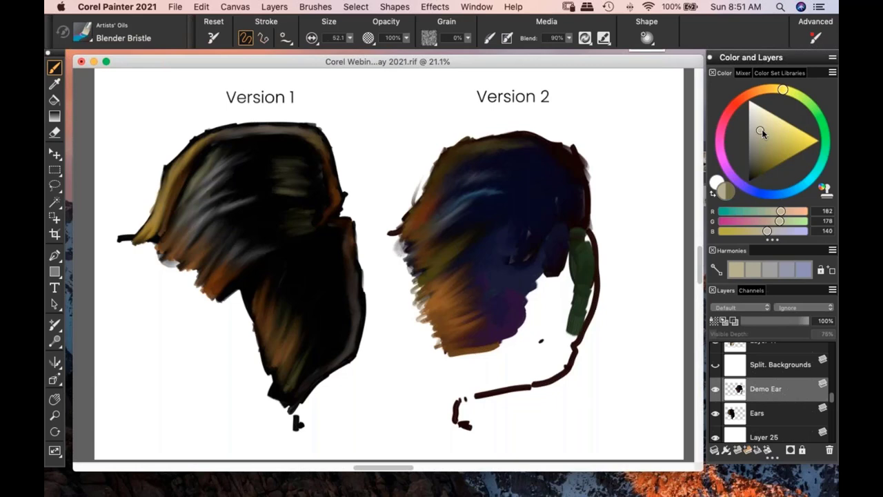
left_click(766, 128)
left_click_drag(427, 222, 486, 187)
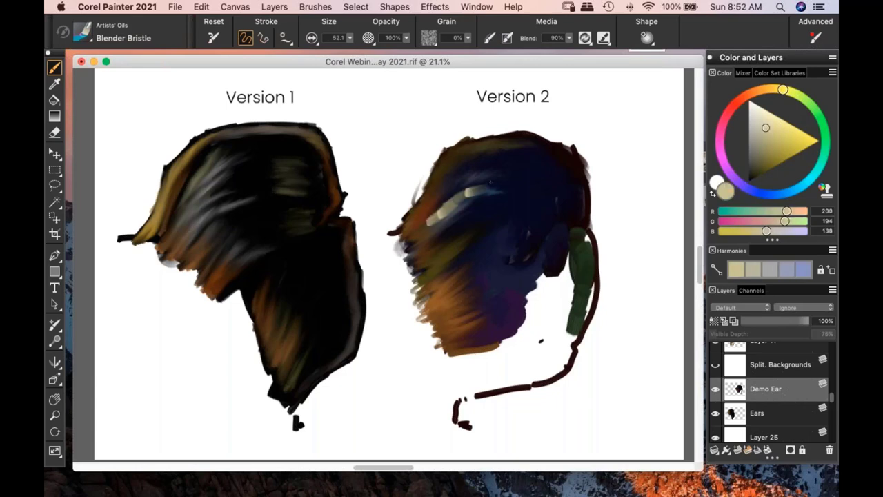
left_click_drag(424, 224, 483, 188)
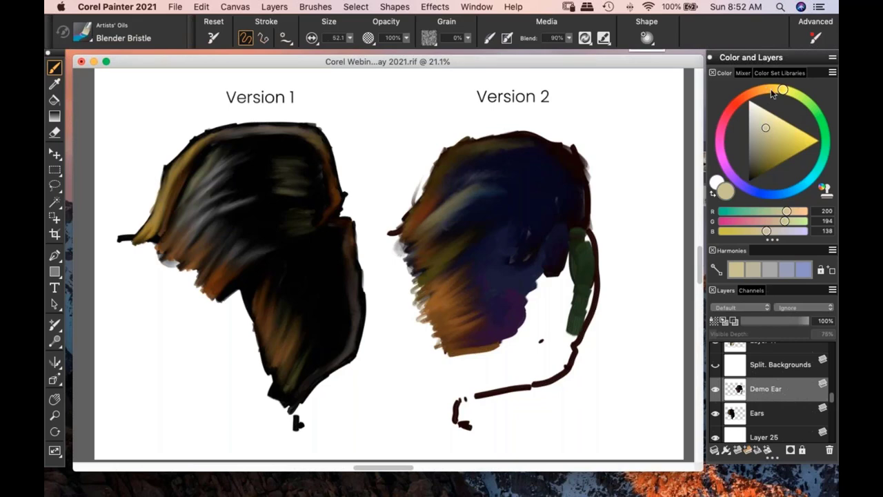
- Extend the Version 2 ear's lower right edge with dark blue (RGB 18, 26, 48) and blend it with the purple and the dark central marks
left_click(770, 91)
left_click(775, 146)
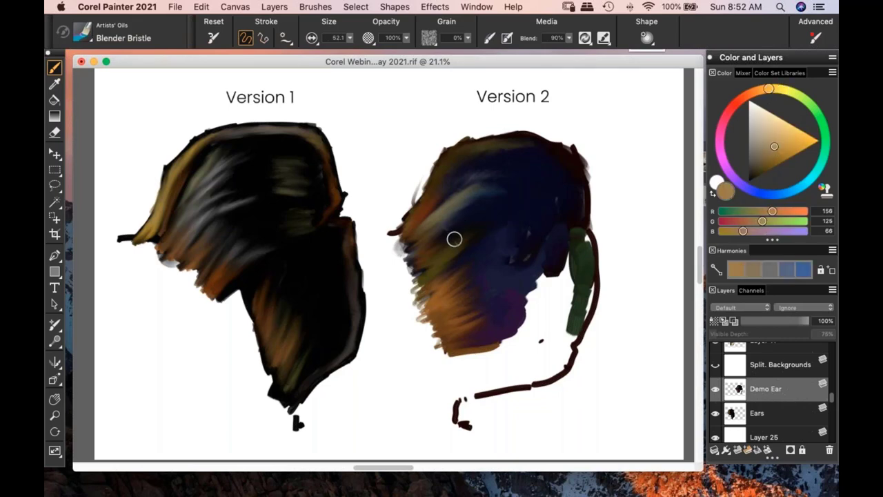
left_click(771, 195)
left_click_drag(771, 174, 758, 172)
left_click(758, 172)
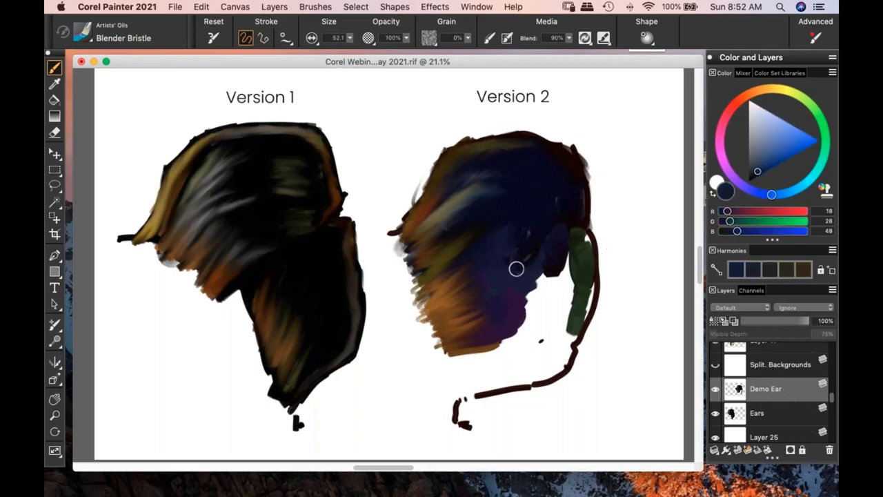
left_click_drag(548, 277, 533, 304)
left_click_drag(545, 275, 527, 305)
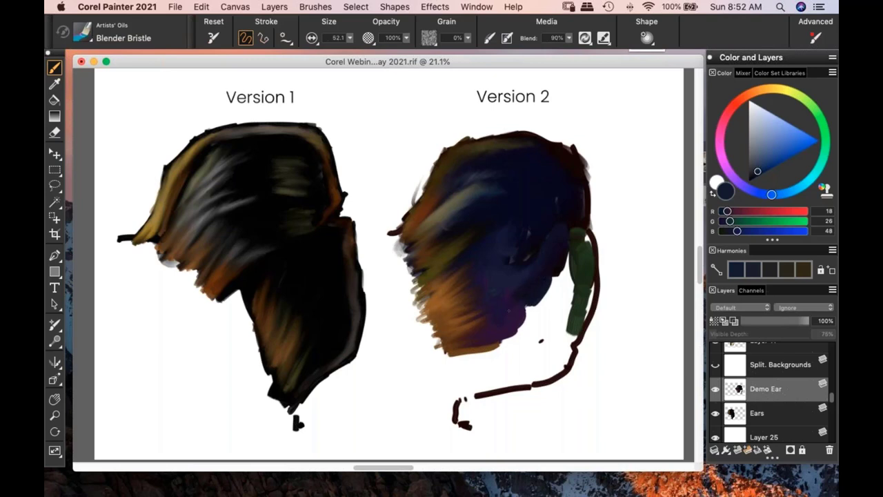
mouse_move(545, 294)
left_mouse_down()
mouse_move(524, 323)
mouse_move(529, 316)
left_mouse_up()
mouse_move(512, 261)
left_mouse_down()
mouse_move(527, 255)
mouse_move(529, 233)
left_mouse_up()
- Soften the pale highlight and blend the olive and ochre fur along the Version 2 ear's left side
mouse_move(490, 175)
left_mouse_down()
mouse_move(455, 187)
mouse_move(423, 223)
left_mouse_up()
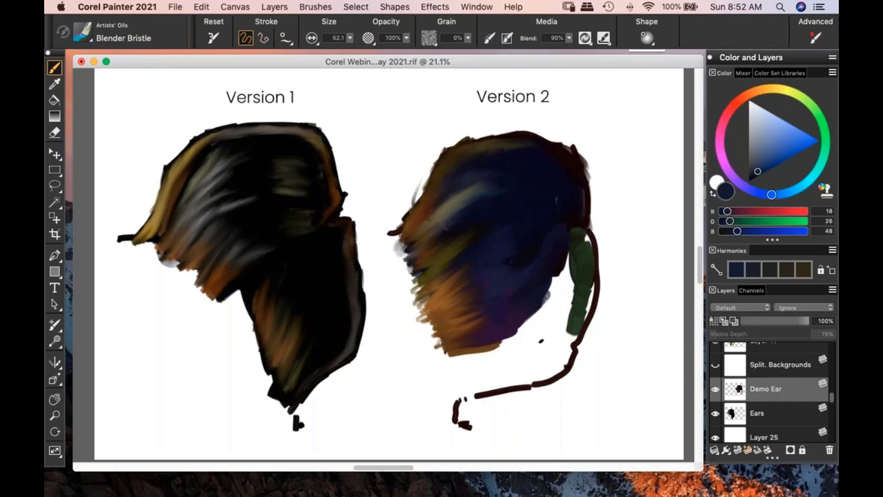
left_click_drag(466, 195, 435, 215)
mouse_move(431, 267)
left_mouse_down()
mouse_move(420, 279)
mouse_move(419, 315)
left_mouse_up()
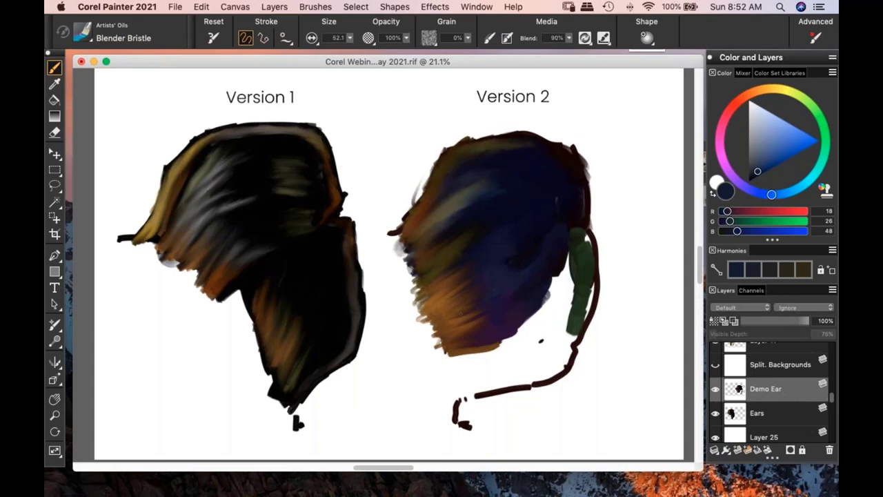
- Brush a light yellow (RGB 241, 245, 129) accent along the upper left edge of the Version 2 ear
left_click(788, 91)
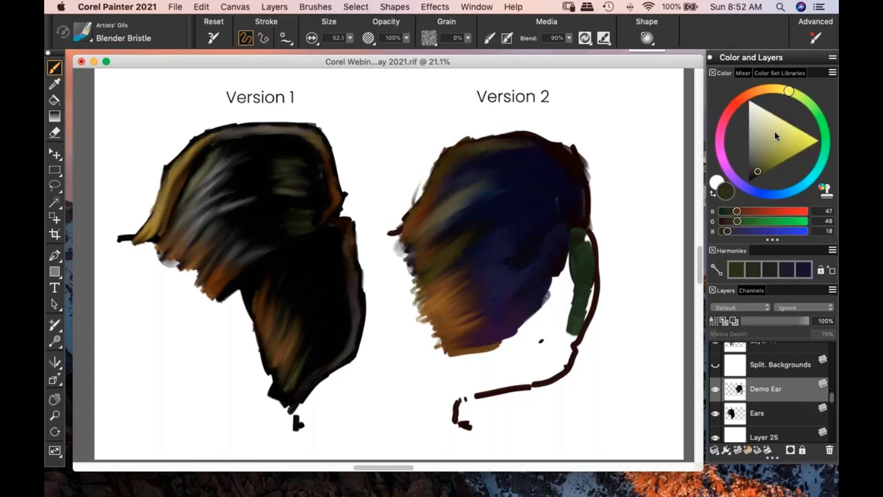
left_click(776, 131)
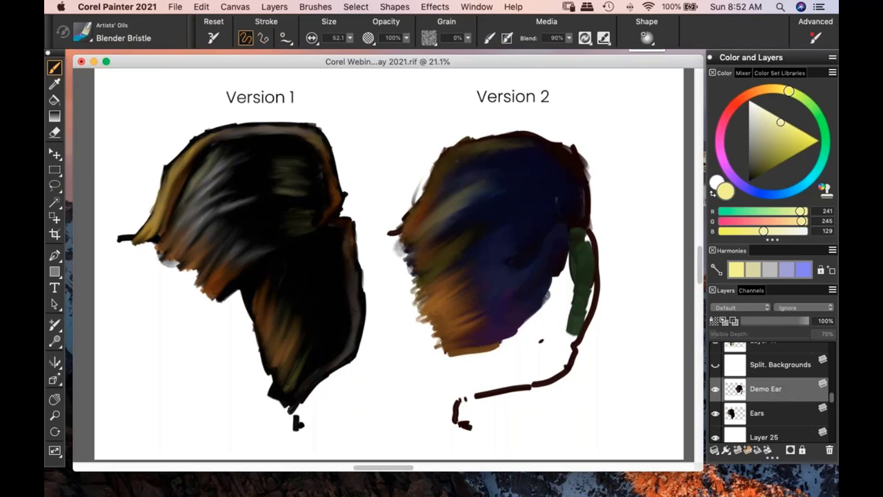
left_click_drag(449, 167, 440, 181)
- Annotate the Version 1 ear in olive (RGB 102, 104, 32): circle its dark centre, point an arrow at the grey highlight and mark the lower right rim
left_click_drag(773, 154, 770, 160)
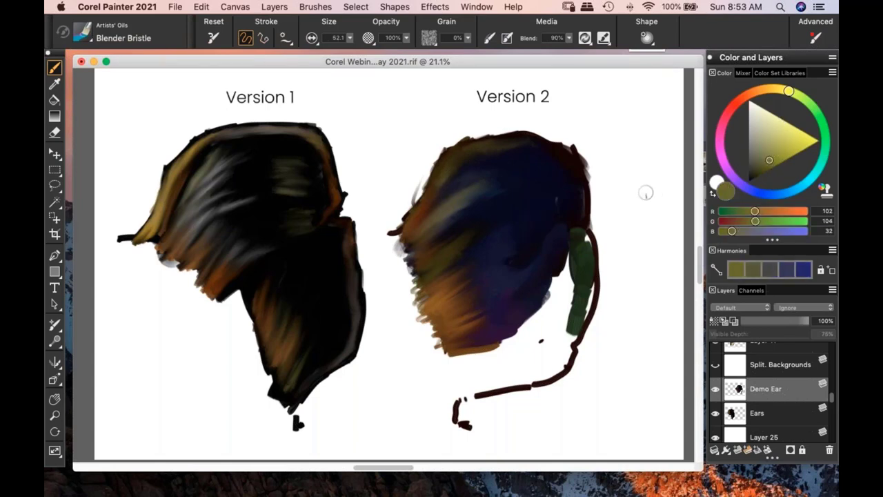
key("XF86MonBrightnessUp")
mouse_move(285, 204)
left_mouse_down()
mouse_move(250, 214)
mouse_move(241, 246)
mouse_move(284, 261)
mouse_move(283, 200)
left_mouse_up()
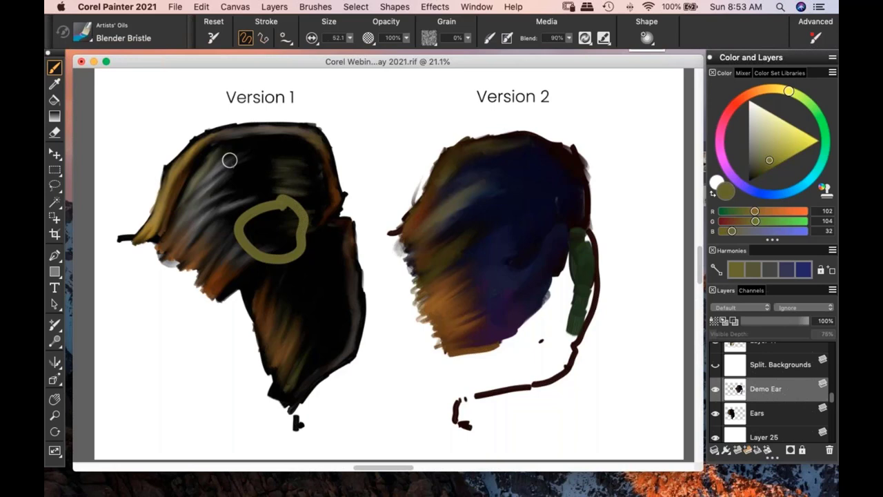
mouse_move(109, 124)
left_mouse_down()
mouse_move(194, 200)
mouse_move(181, 190)
mouse_move(207, 193)
left_mouse_up()
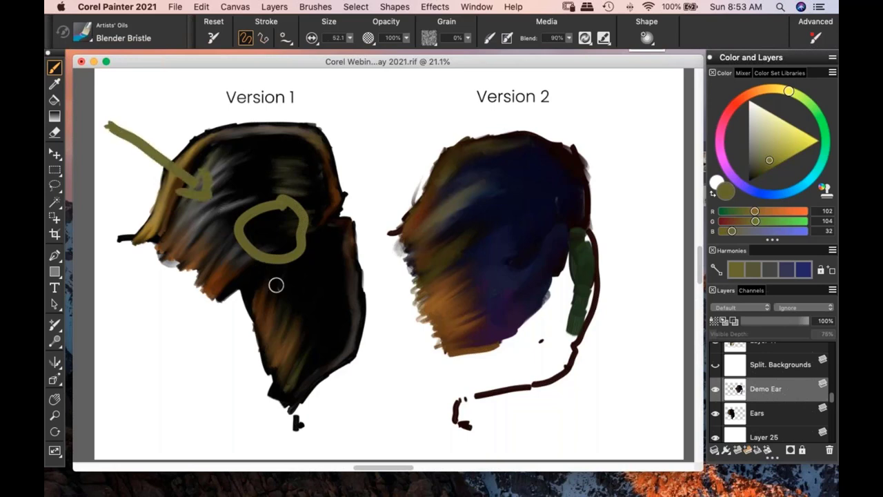
mouse_move(305, 373)
left_mouse_down()
mouse_move(347, 340)
mouse_move(356, 318)
mouse_move(324, 310)
mouse_move(332, 321)
mouse_move(322, 302)
mouse_move(330, 332)
left_mouse_up()
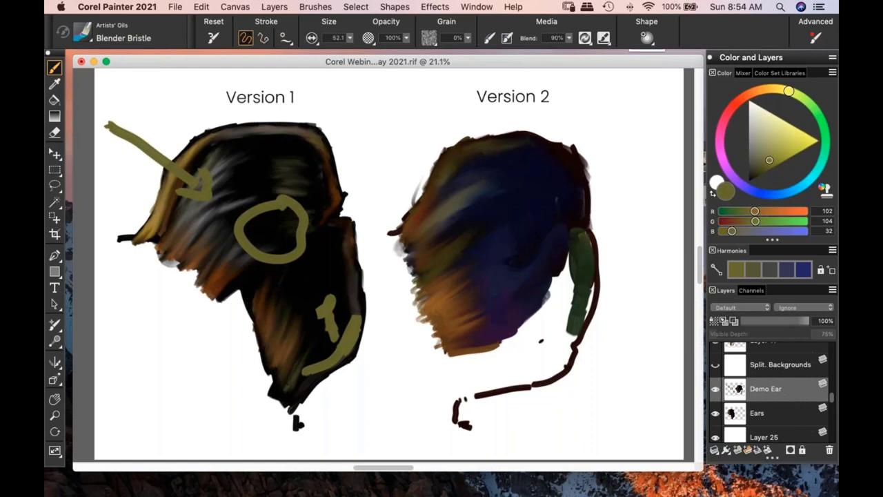
- Blend the green strip on the Version 2 ear's right side into the dark outline and the adjoining blue area
left_click_drag(577, 238, 590, 209)
mouse_move(587, 319)
left_mouse_down()
mouse_move(592, 283)
mouse_move(570, 338)
left_mouse_up()
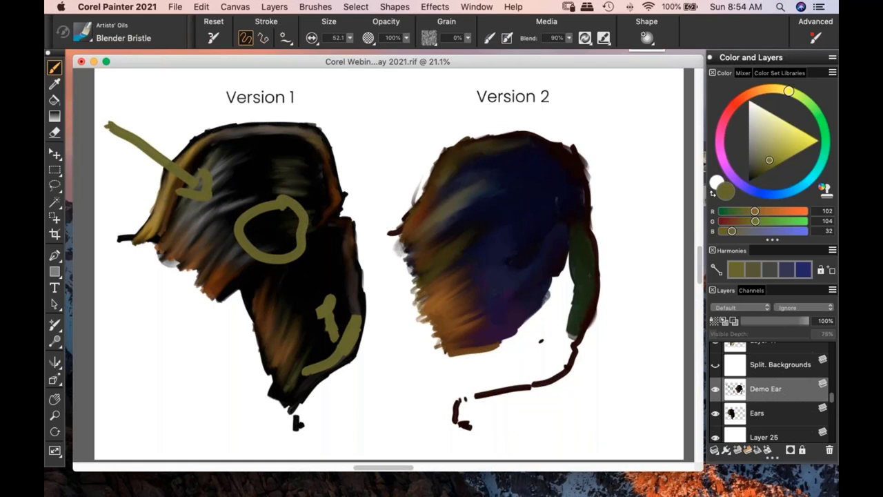
left_click_drag(552, 256, 570, 301)
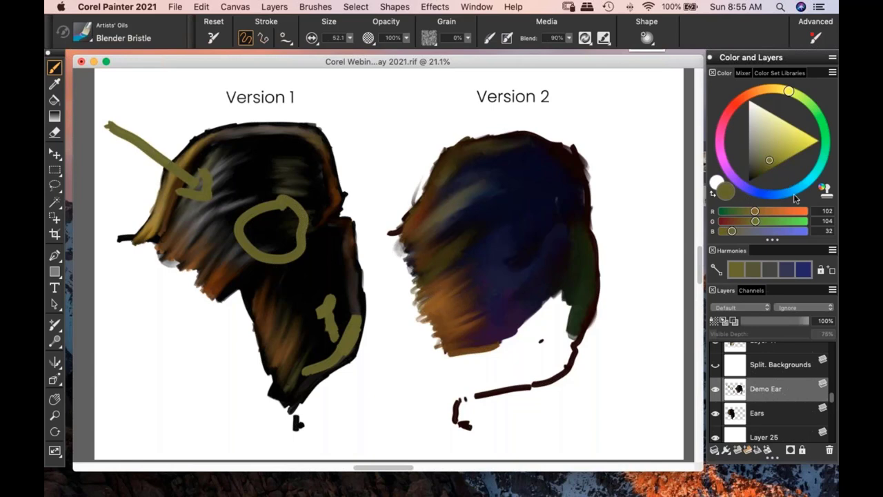
- Set the brush colour to light cyan (RGB 189, 255, 251)
left_click(762, 111)
left_click(765, 109)
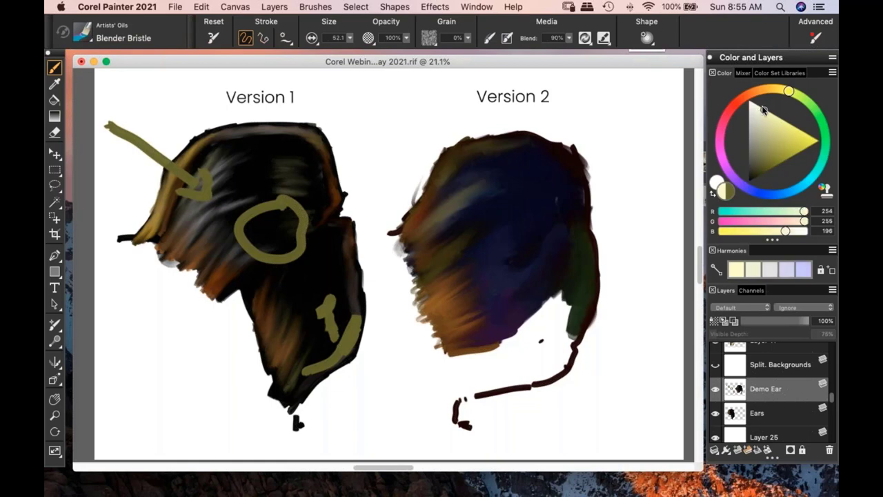
left_click(812, 178)
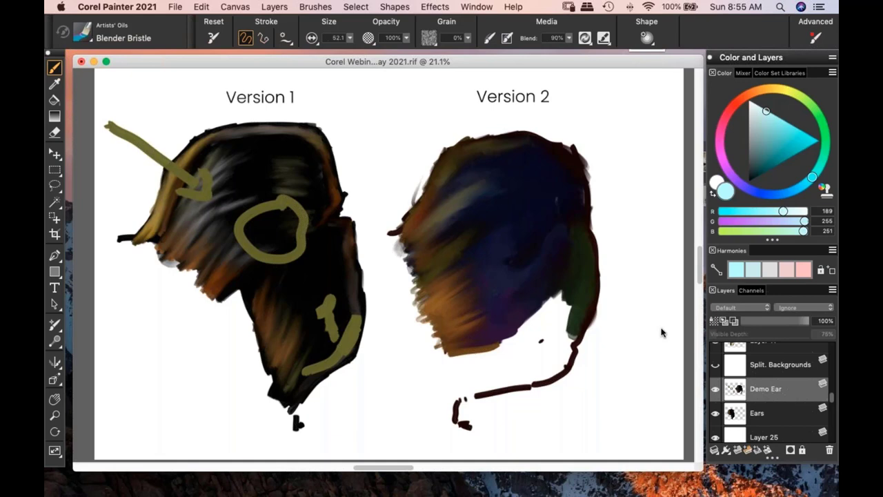
key("super+Tab")
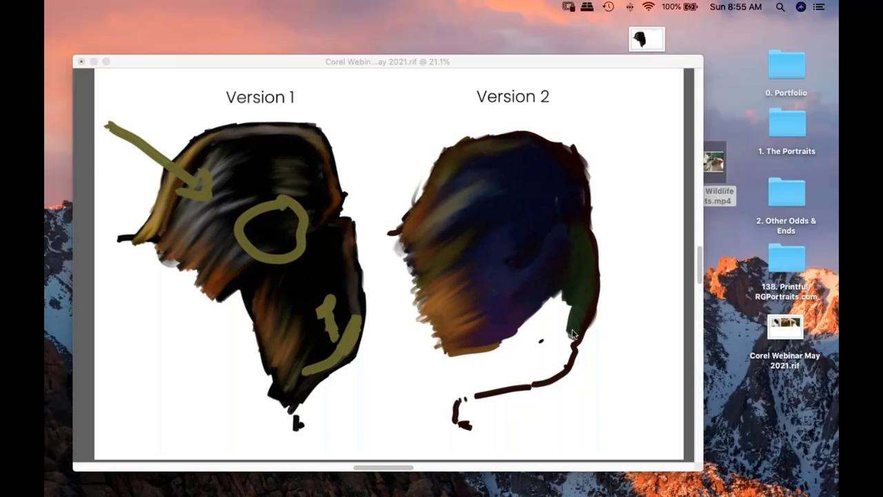
key("super+Tab")
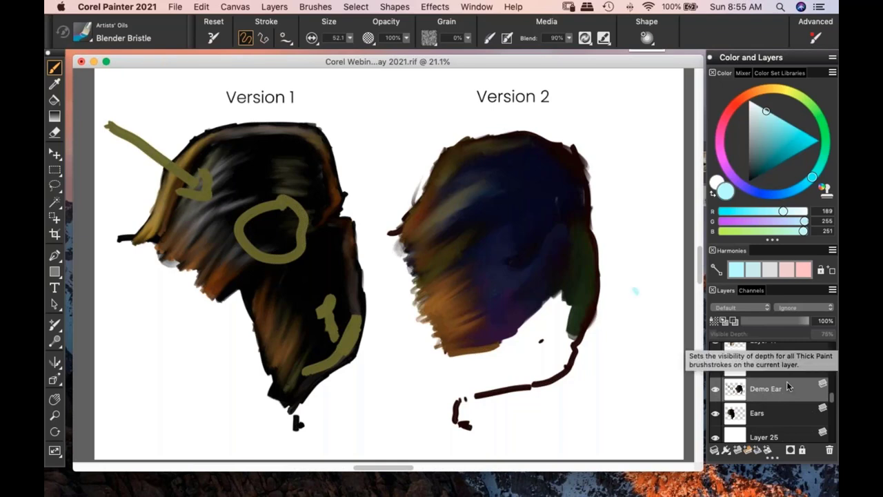
- Show the Split. Backgrounds layer, the monkey on Layer 11 and the tiger on Layer 12, with the Dropper tool active
scroll(833, 395, "up", 2)
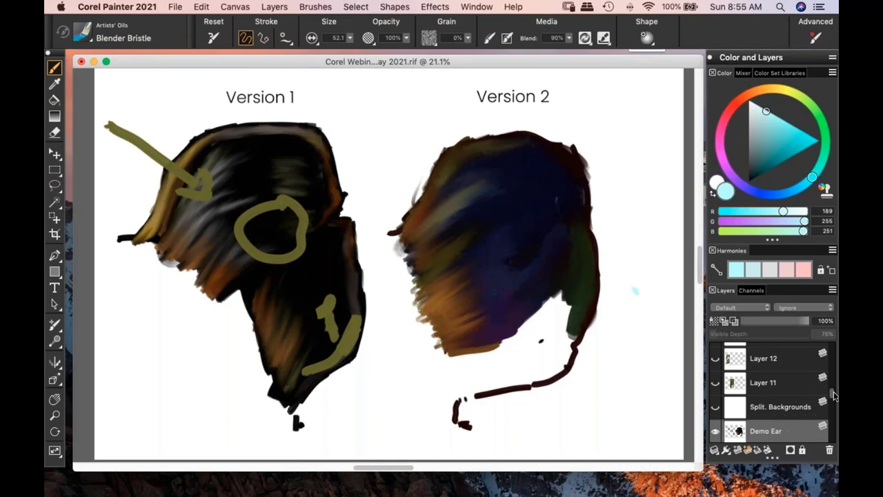
scroll(832, 390, "up", 2)
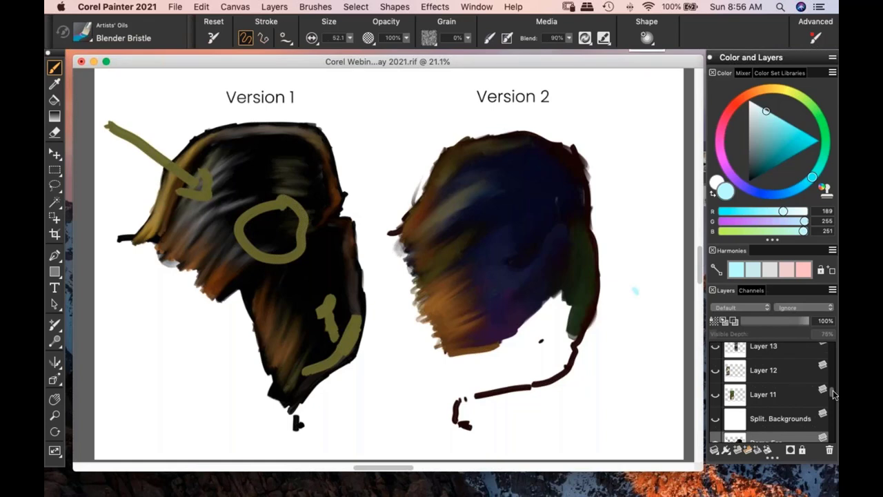
left_click(715, 419)
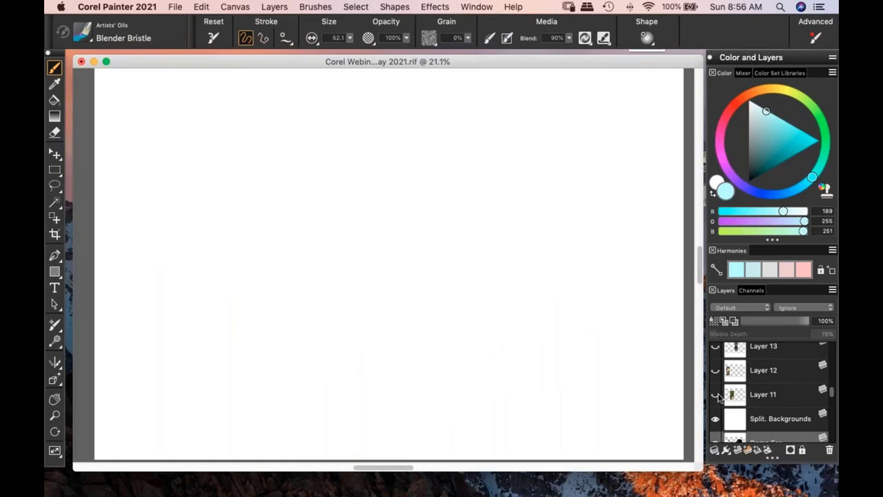
left_click(717, 395)
left_click_drag(832, 390, 831, 386)
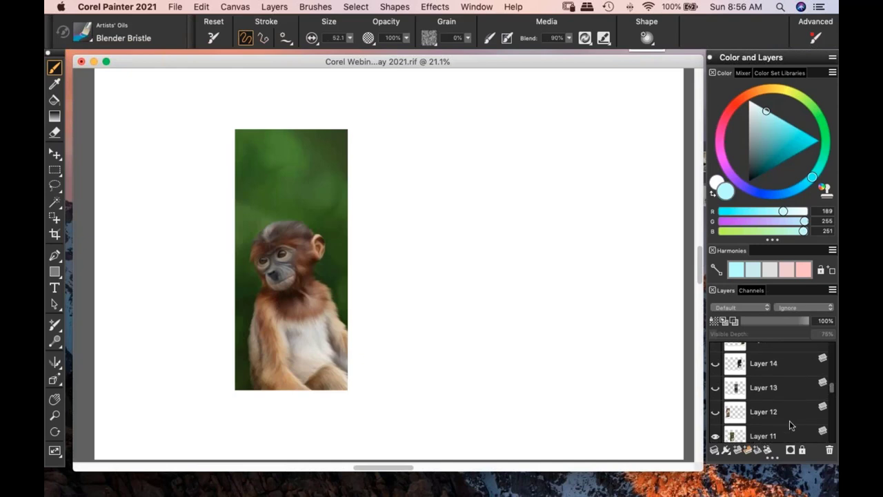
left_click(55, 84)
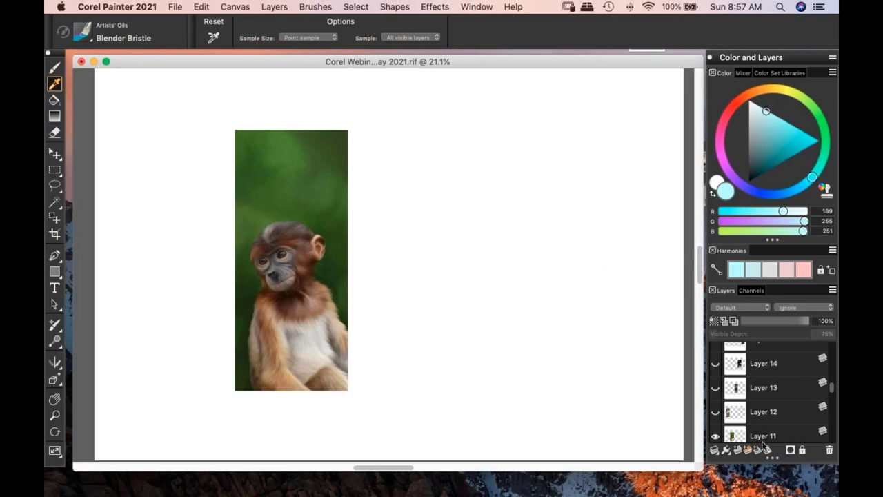
left_click(715, 412)
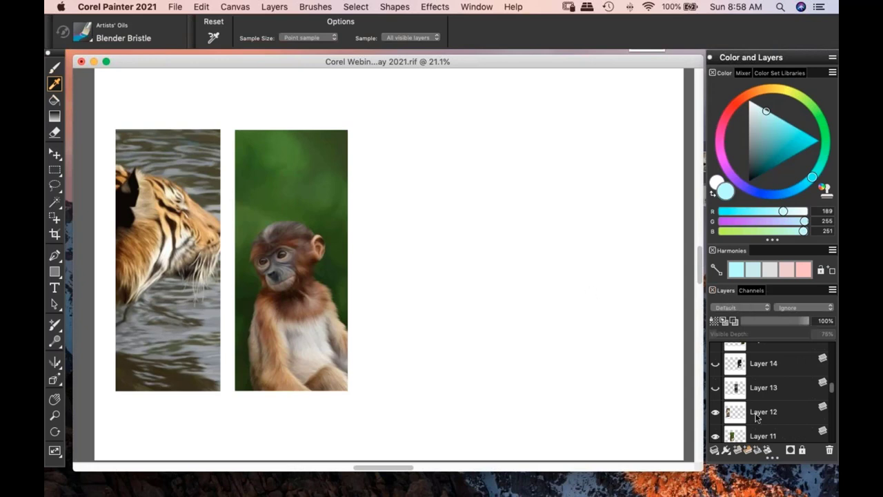
- Show Layers 13, 14 and 15 to add the lizard, cat and kingfisher strips to the split background examples
left_click(715, 388)
left_click(716, 365)
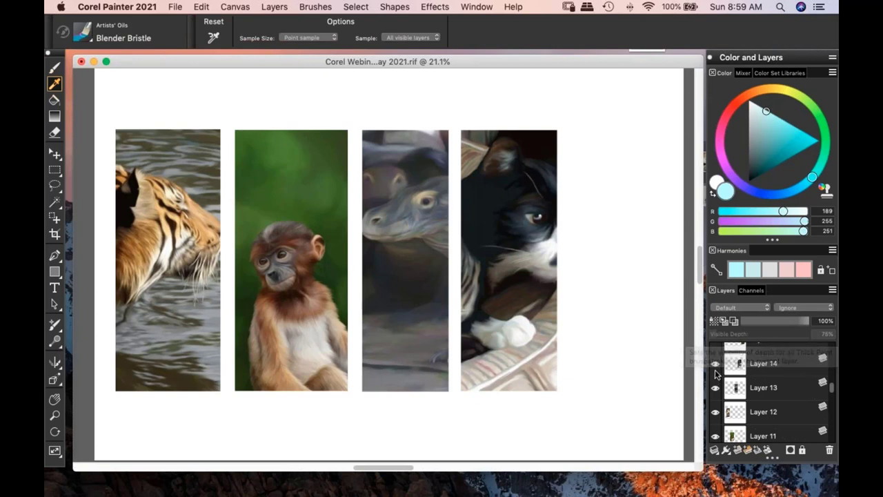
scroll(716, 371, "up", 2)
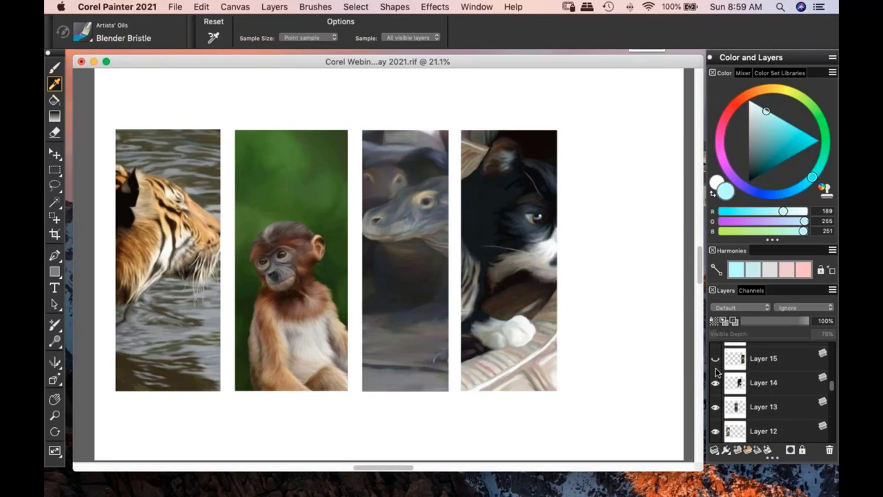
key("super+v")
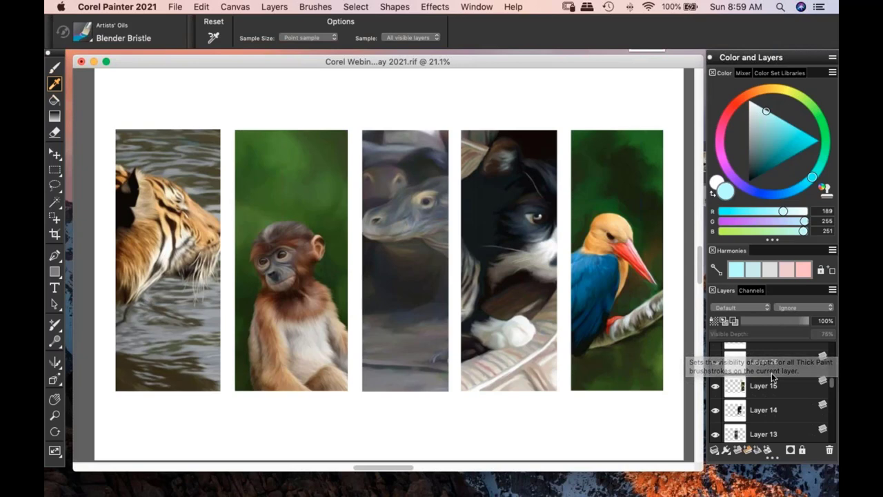
- Show the kingfisher comparison on white: the photograph (Layer 29), the background test (Layer 27) and the portrait (Layer 28)
scroll(772, 376, "up", 2)
scroll(780, 378, "up", 1)
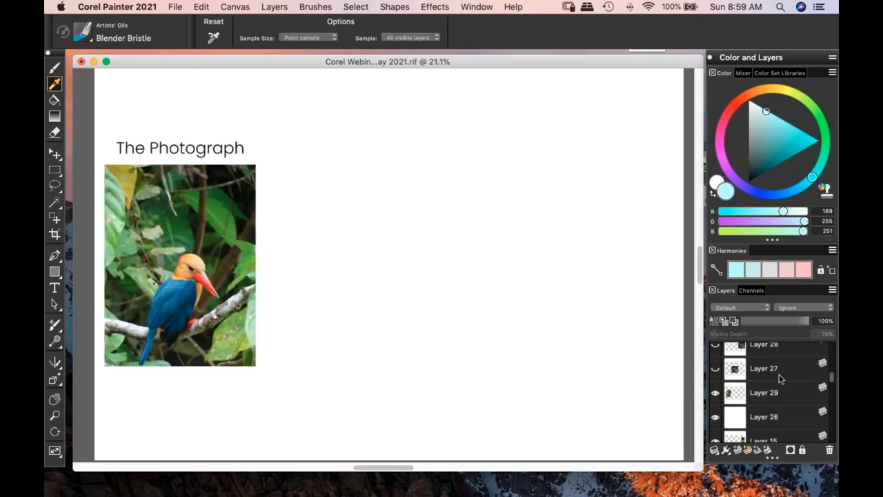
scroll(780, 379, "up", 1)
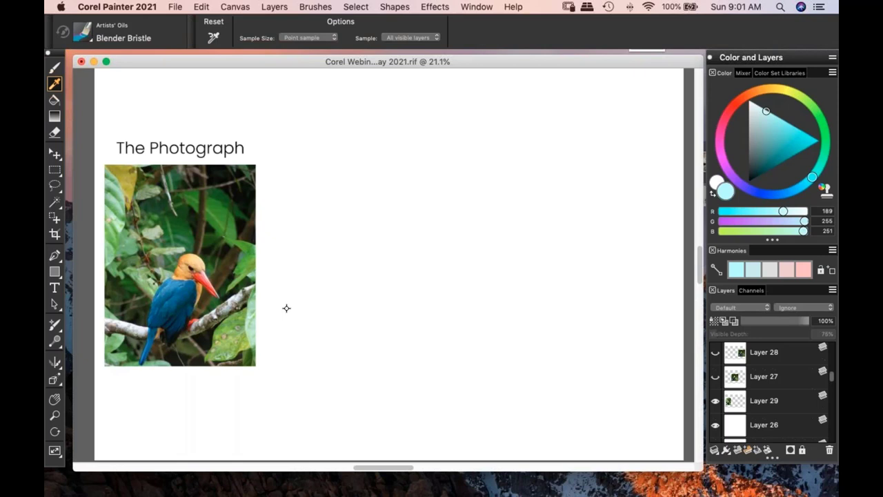
left_click(716, 378)
scroll(774, 378, "up", 2)
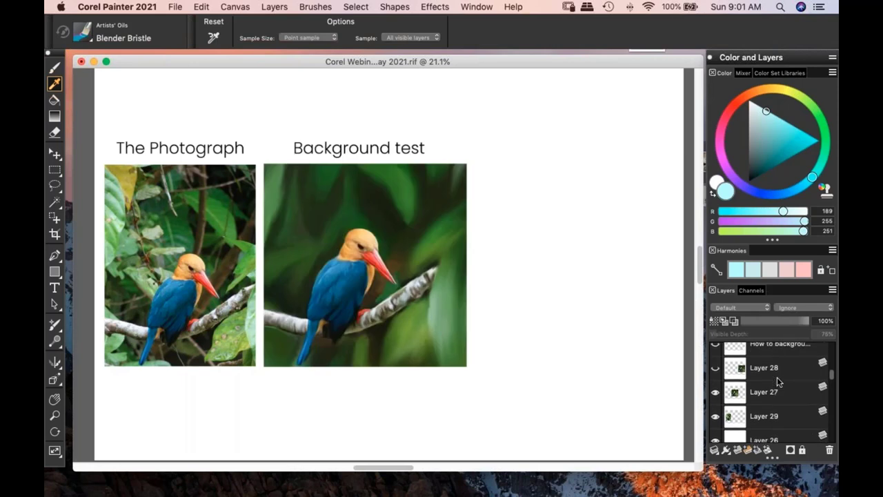
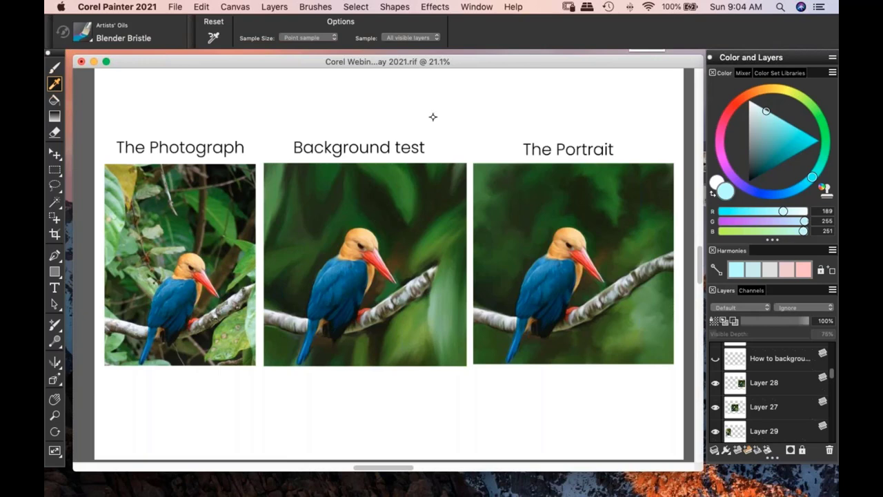
left_click(583, 468)
left_click(568, 406)
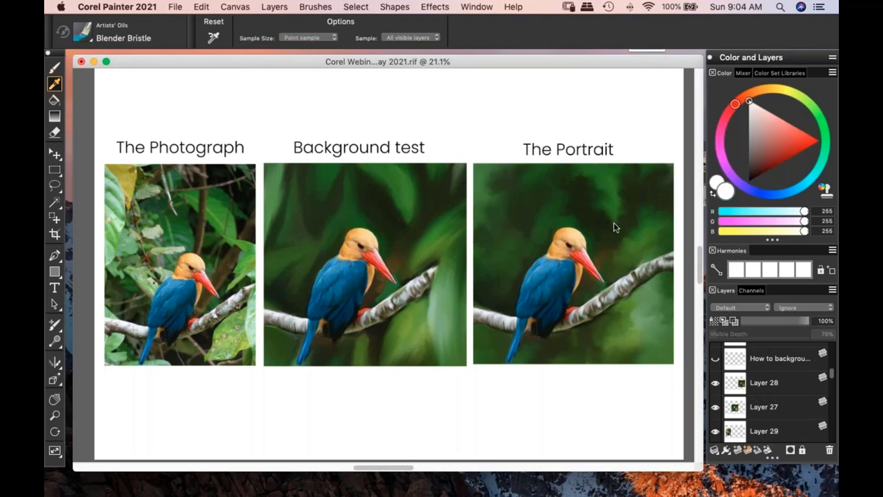
left_click(561, 121)
key("super+Tab")
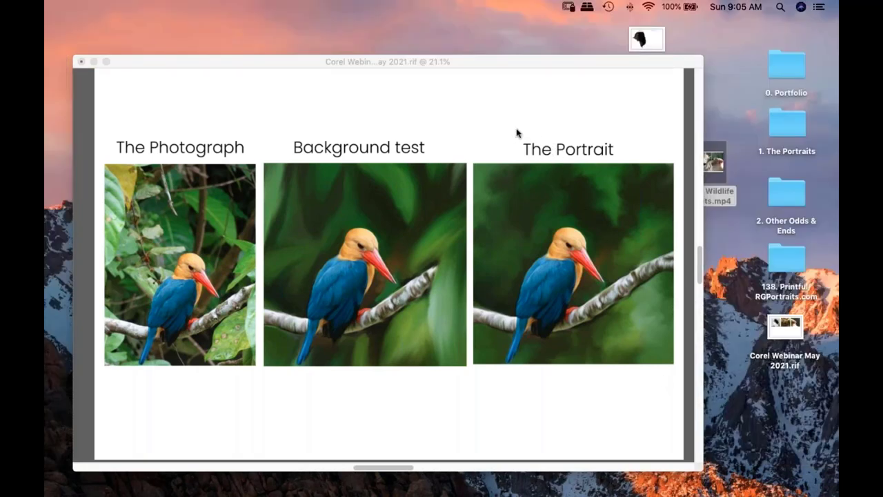
key("super+Tab")
key("super+Tab")
key("super+Tab")
- Show the "How to backgrou..." layer and hide the background test on Layer 27
scroll(789, 389, "up", 2)
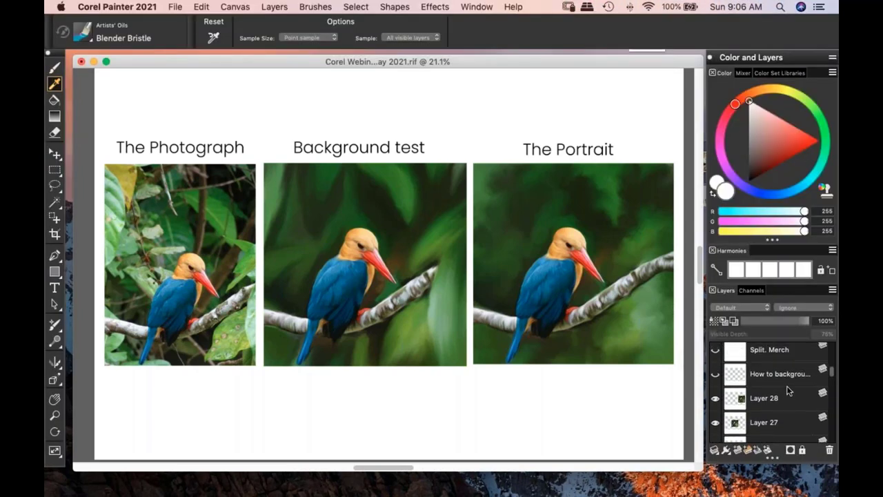
left_click(716, 371)
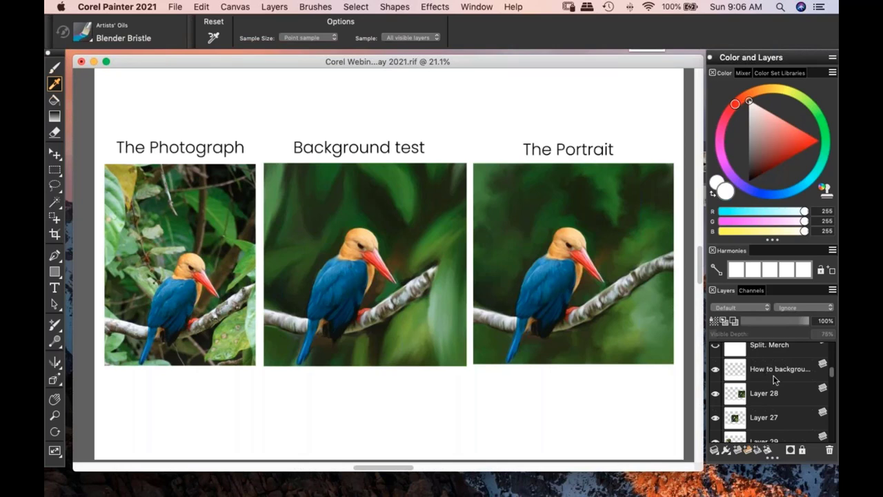
scroll(781, 382, "down", 2)
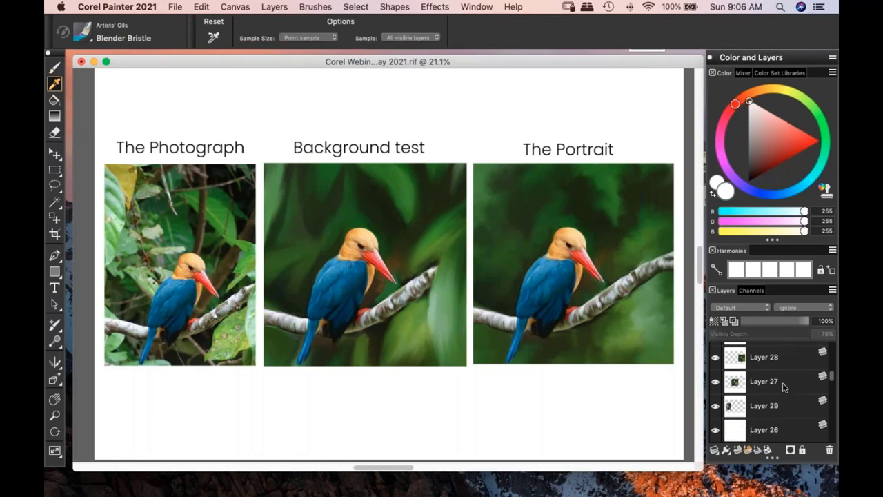
scroll(783, 386, "down", 1)
left_click(716, 378)
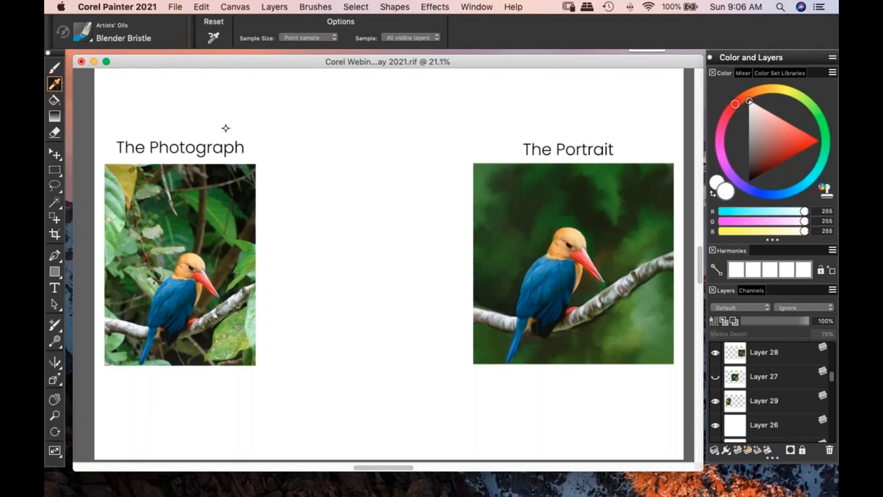
- With the Brush tool, paint a green (RGB 1, 113, 36) patch on the "How to backgrou..." layer between the photograph and the portrait
left_click(53, 69)
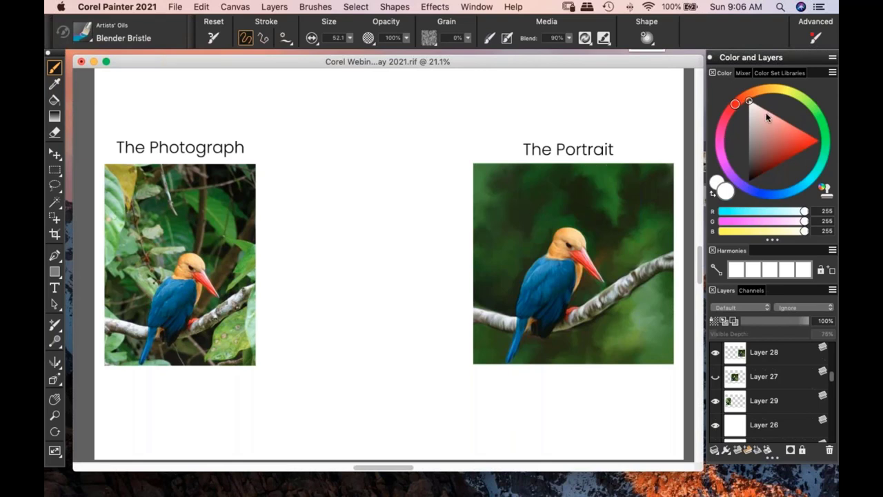
mouse_move(795, 97)
left_mouse_down()
mouse_move(805, 114)
mouse_move(785, 145)
left_mouse_up()
left_click(779, 164)
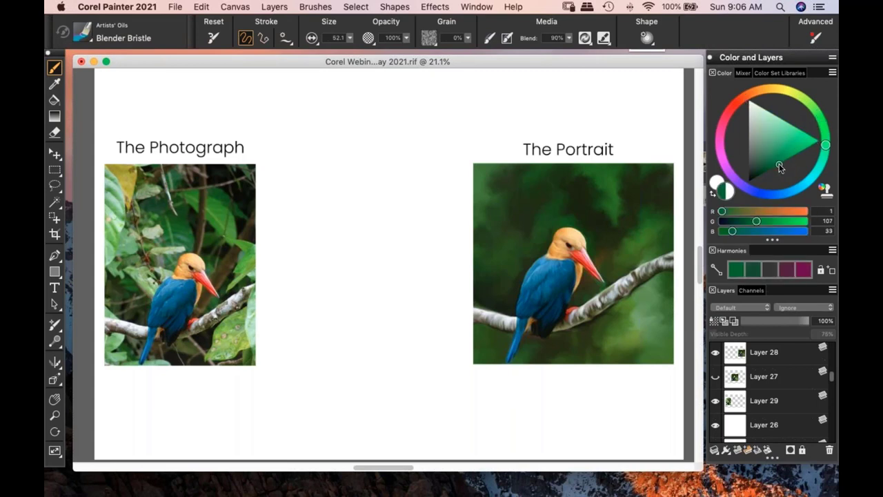
left_click(348, 39)
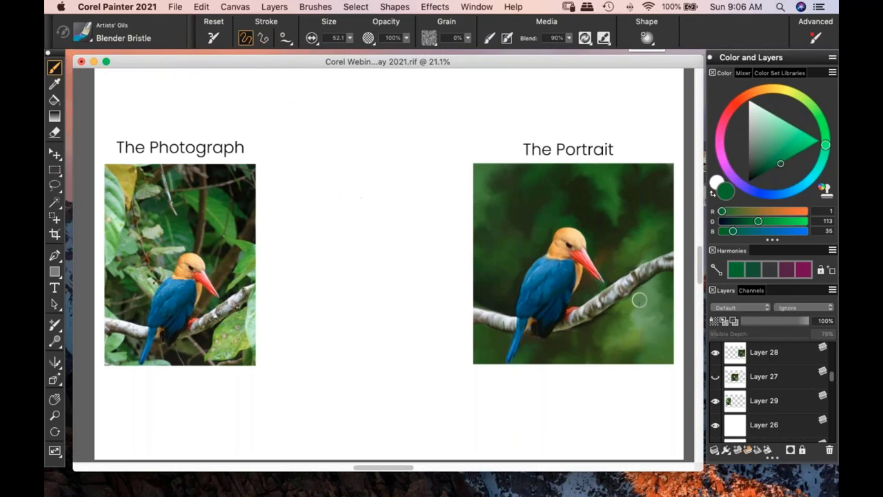
left_click_drag(834, 381, 833, 378)
left_click(789, 358)
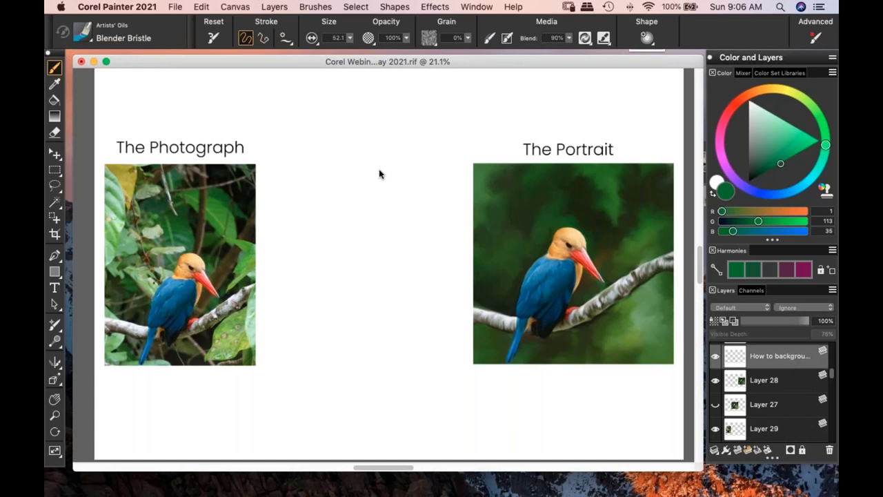
mouse_move(287, 216)
left_mouse_down()
mouse_move(292, 184)
mouse_move(323, 226)
mouse_move(331, 218)
mouse_move(354, 241)
mouse_move(372, 207)
mouse_move(367, 231)
left_mouse_up()
- Extend the patch with dark green (RGB 19, 73, 36) on its right and medium green (RGB 61, 145, 86) on its upper left
left_click_drag(768, 161, 764, 167)
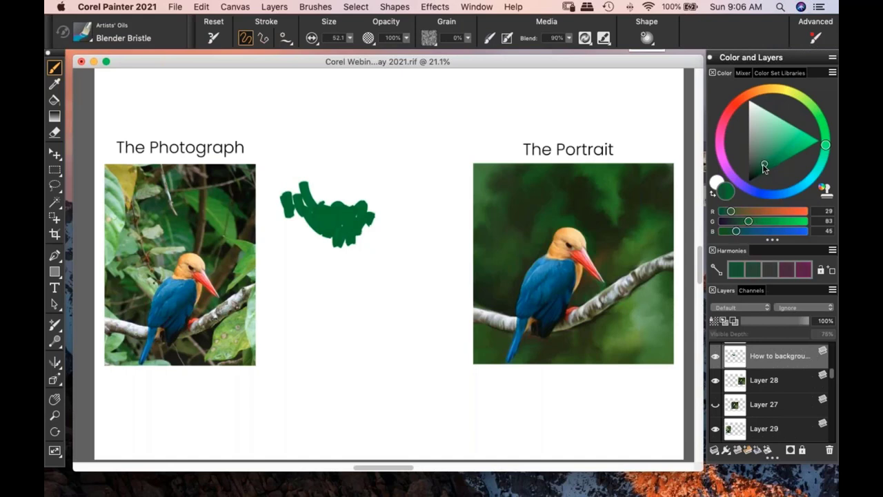
mouse_move(345, 196)
left_mouse_down()
mouse_move(327, 195)
mouse_move(364, 200)
mouse_move(386, 222)
mouse_move(363, 193)
mouse_move(393, 231)
mouse_move(411, 200)
left_mouse_up()
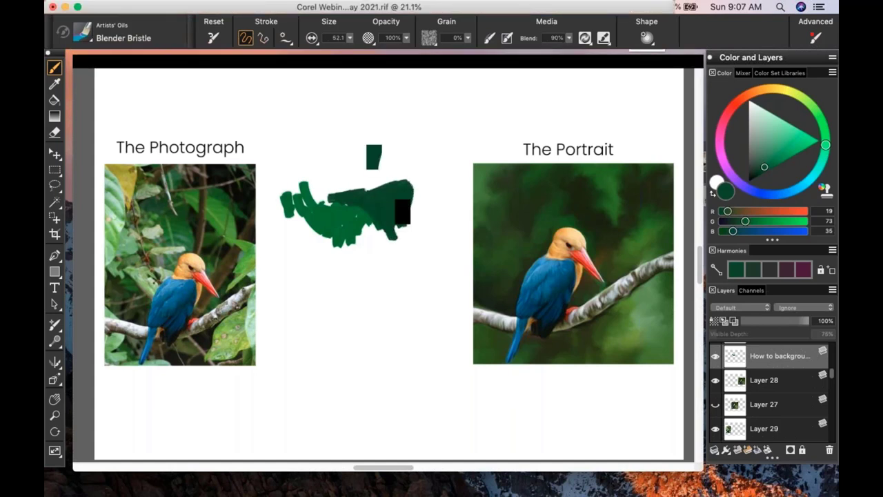
left_click(772, 149)
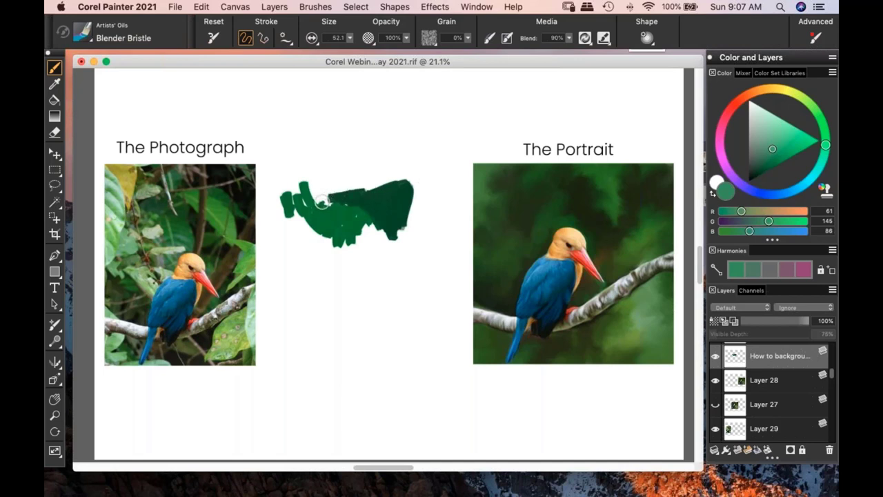
mouse_move(318, 202)
left_mouse_down()
mouse_move(324, 196)
mouse_move(314, 185)
mouse_move(289, 176)
mouse_move(328, 197)
mouse_move(333, 187)
mouse_move(276, 181)
left_mouse_up()
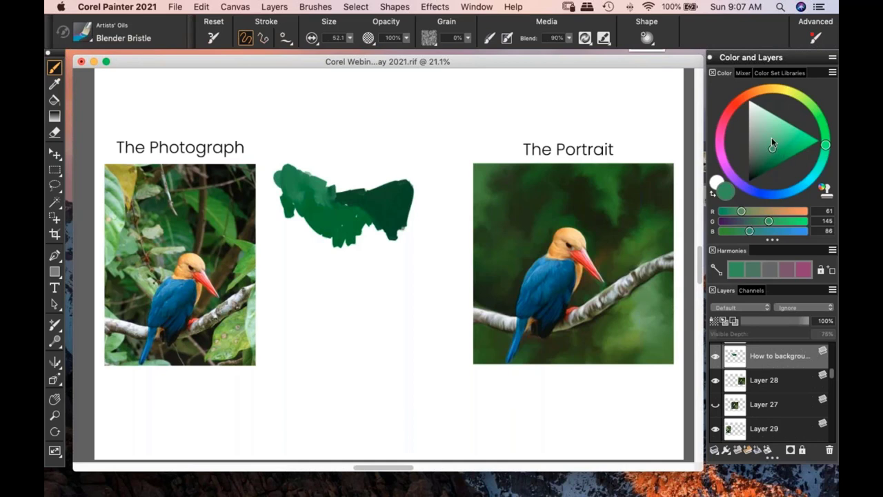
- Add bright green (RGB 83, 213, 122) below the patch and a very dark green (RGB 19, 61, 31) strip down its right side
left_click_drag(772, 143, 784, 135)
mouse_move(356, 242)
left_mouse_down()
mouse_move(364, 235)
mouse_move(358, 250)
mouse_move(376, 242)
mouse_move(383, 228)
mouse_move(372, 259)
mouse_move(399, 238)
mouse_move(349, 248)
left_mouse_up()
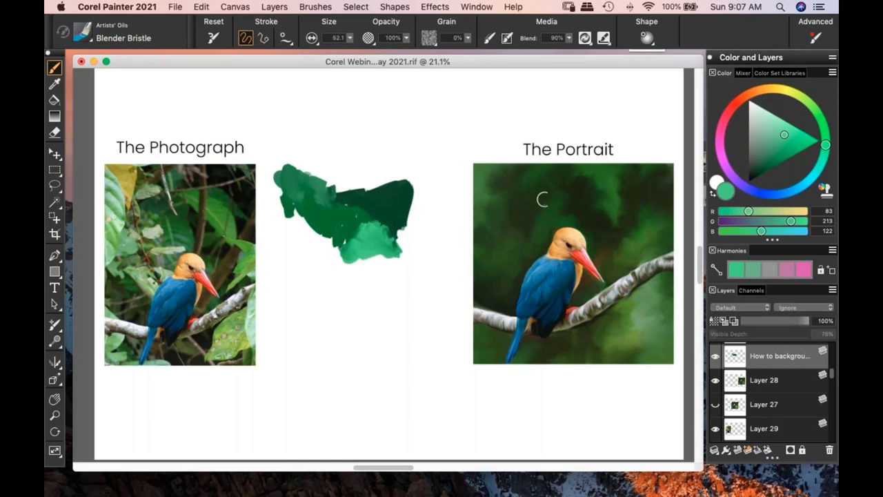
left_click(761, 168)
left_click_drag(399, 231, 410, 274)
mouse_move(400, 228)
left_mouse_down()
mouse_move(421, 256)
mouse_move(411, 293)
left_mouse_up()
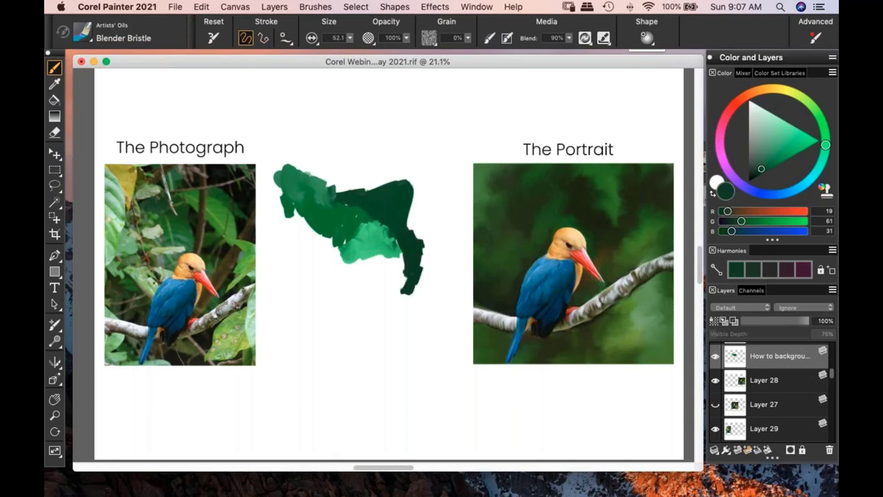
left_click_drag(414, 224, 426, 238)
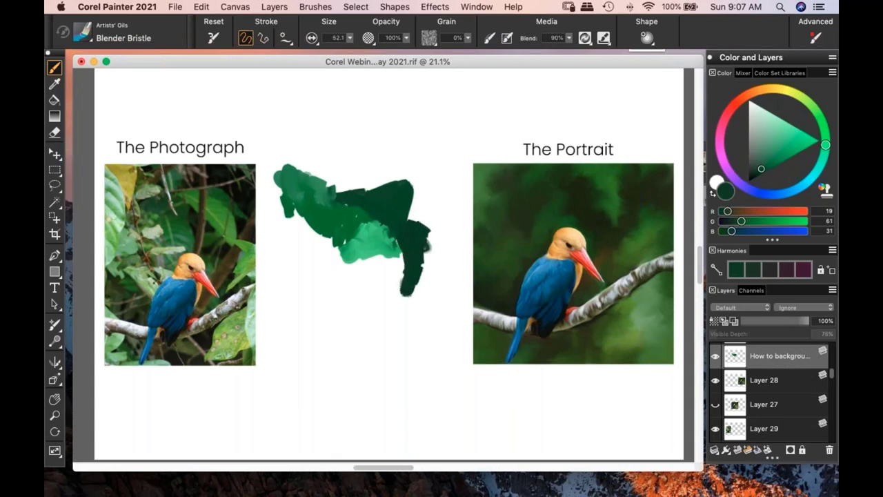
- Paint leafy yellow-green (RGB 107, 202, 30) strokes below the left half of the green patch
left_click(769, 141)
left_click_drag(825, 144, 817, 105)
left_click(797, 144)
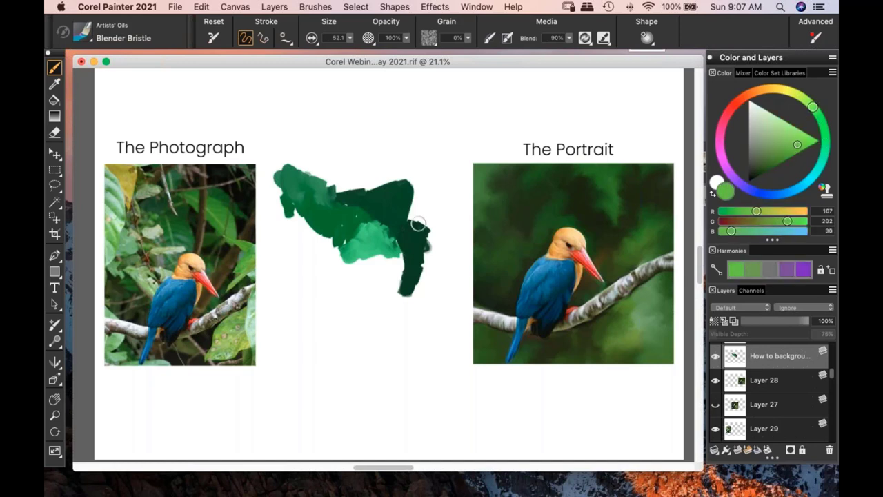
mouse_move(335, 250)
left_mouse_down()
mouse_move(314, 278)
mouse_move(319, 235)
mouse_move(295, 233)
mouse_move(298, 215)
mouse_move(334, 258)
mouse_move(349, 243)
mouse_move(324, 300)
mouse_move(341, 297)
mouse_move(325, 290)
mouse_move(359, 295)
mouse_move(377, 275)
left_mouse_up()
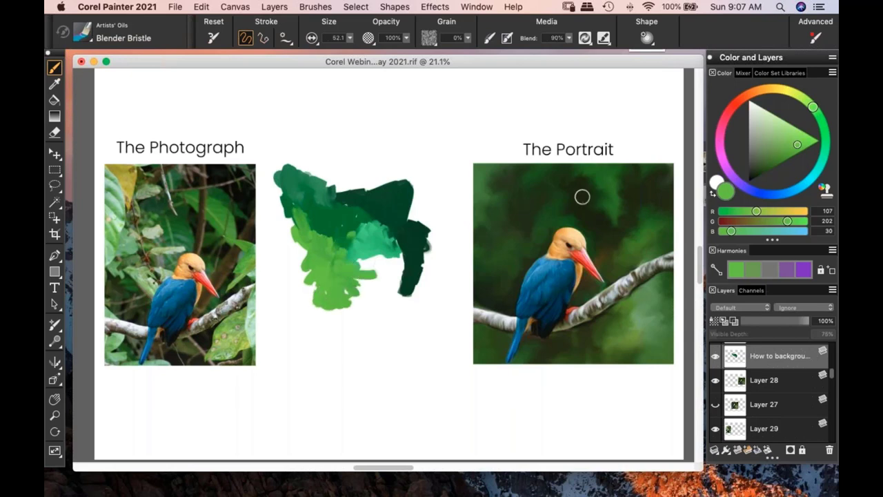
- Paint light green (RGB 167, 254, 96) strokes below the bright green area, next to the very dark strip
left_click(792, 125)
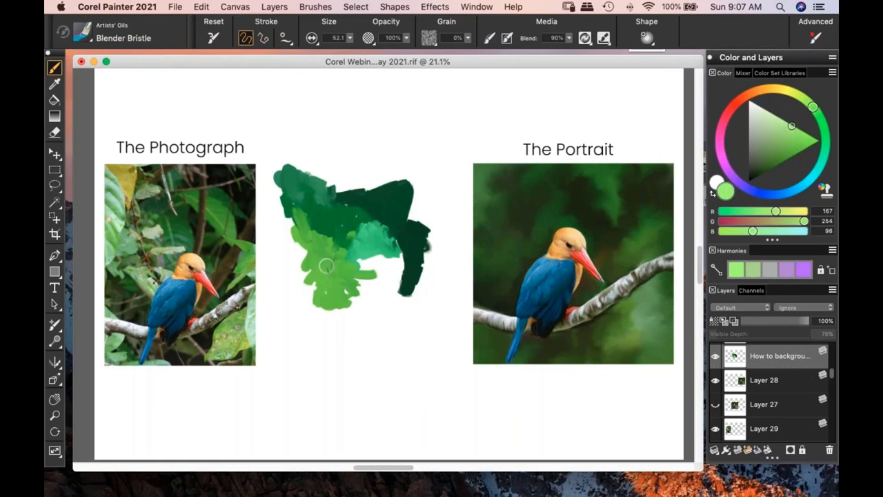
mouse_move(387, 269)
left_mouse_down()
mouse_move(357, 267)
mouse_move(386, 264)
mouse_move(391, 283)
left_mouse_up()
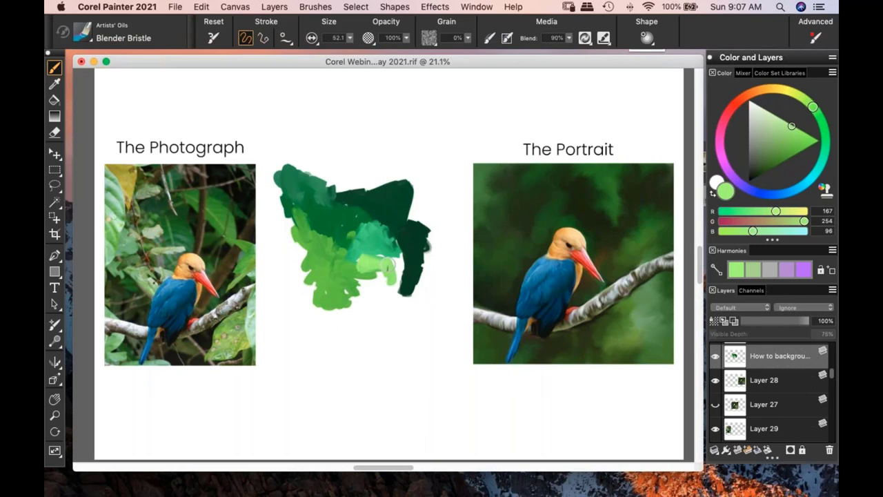
mouse_move(389, 263)
left_mouse_down()
mouse_move(360, 283)
mouse_move(373, 275)
mouse_move(369, 318)
left_mouse_up()
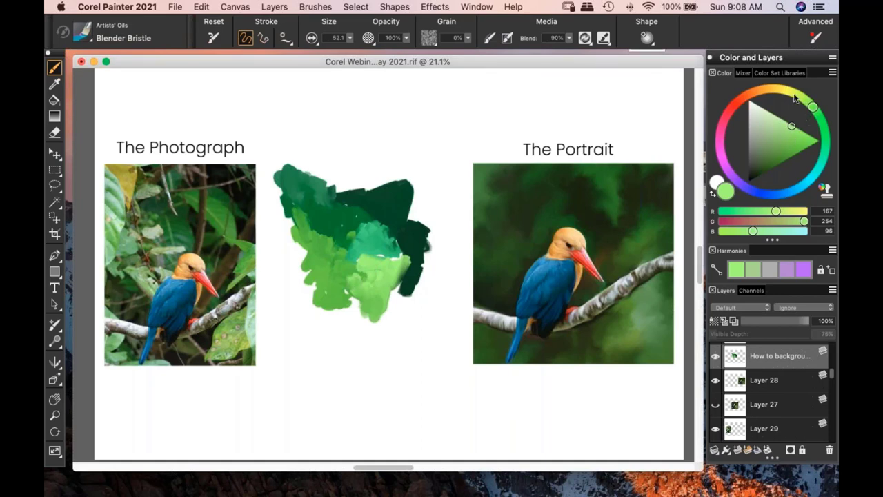
- Add olive-yellow (RGB 171, 209, 39) strokes along the lower left edge of the painted patch
left_click(795, 99)
left_click(795, 141)
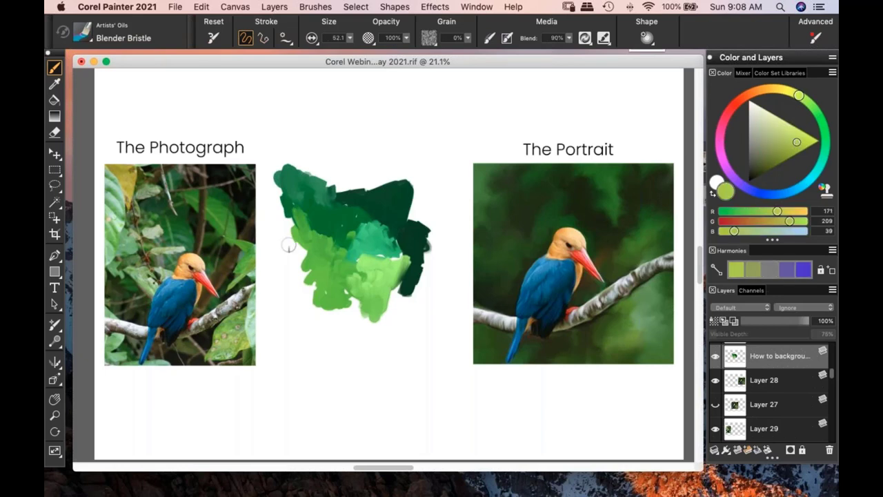
mouse_move(289, 245)
left_mouse_down()
mouse_move(283, 276)
mouse_move(289, 296)
mouse_move(308, 299)
mouse_move(297, 316)
mouse_move(323, 326)
mouse_move(323, 341)
mouse_move(315, 324)
mouse_move(355, 317)
left_mouse_up()
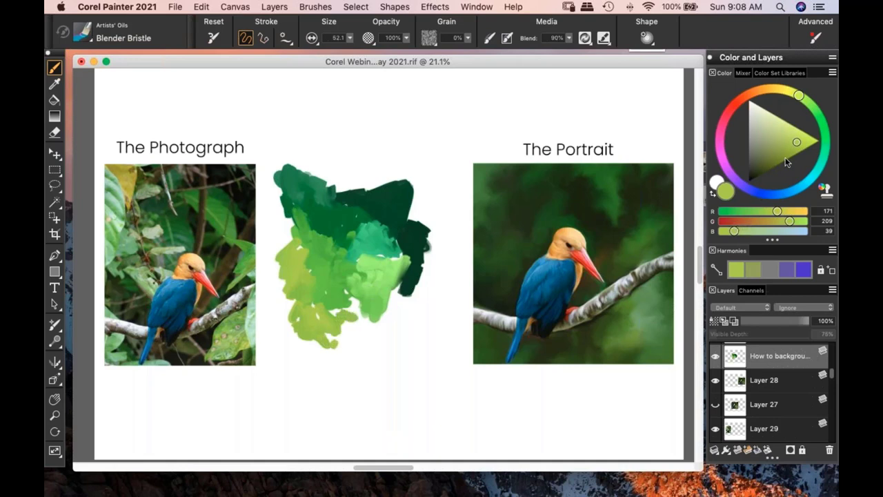
- Paint a small navy blue (RGB 21, 29, 71) spot at the patch's lower edge, between the olive-yellow and light green areas
left_click(766, 195)
left_click_drag(787, 154, 753, 181)
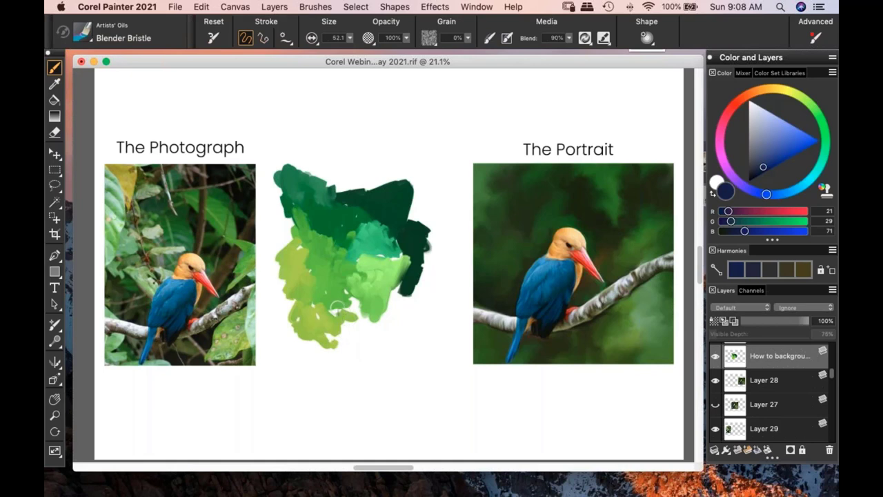
mouse_move(334, 314)
left_mouse_down()
mouse_move(358, 305)
mouse_move(358, 331)
mouse_move(342, 325)
mouse_move(343, 314)
mouse_move(352, 338)
left_mouse_up()
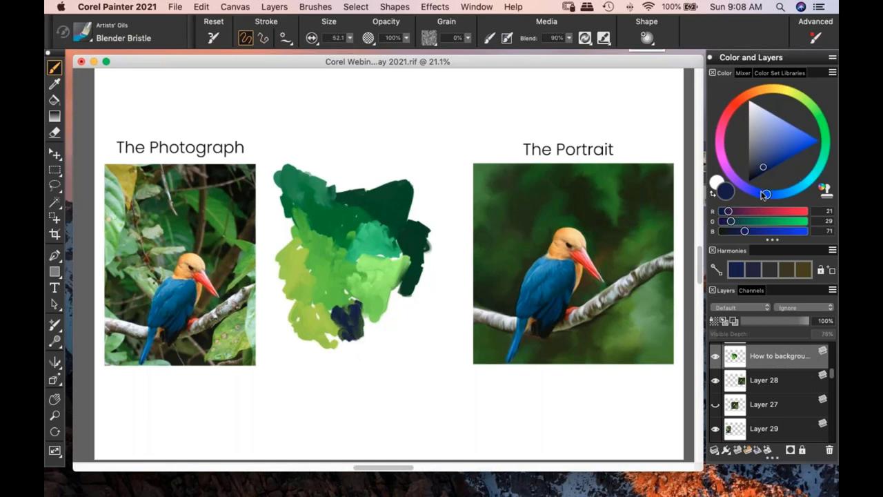
- Paint mid-green (RGB 9, 157, 9) strokes around the patch's lower edge and a light green (RGB 107, 215, 107) touch at its lower right
left_click(824, 129)
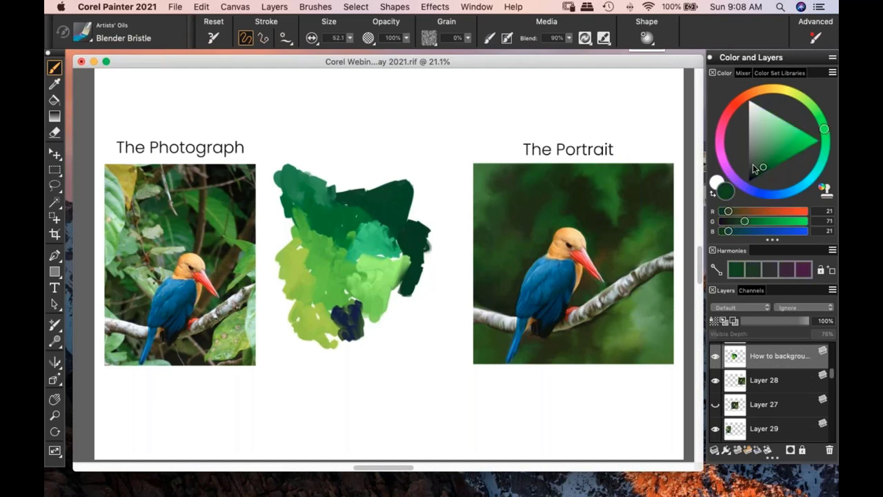
left_click(790, 155)
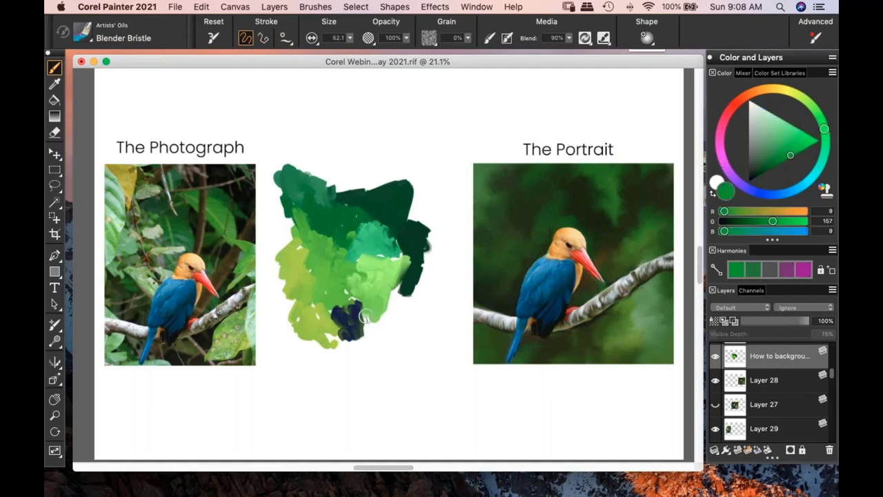
mouse_move(365, 316)
left_mouse_down()
mouse_move(379, 337)
mouse_move(402, 307)
mouse_move(394, 291)
mouse_move(405, 322)
mouse_move(411, 311)
mouse_move(398, 339)
mouse_move(378, 350)
mouse_move(304, 343)
left_mouse_up()
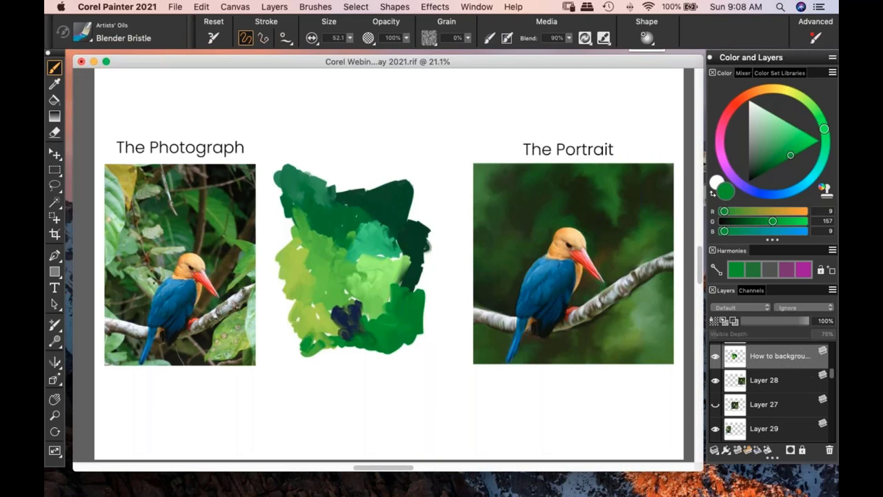
mouse_move(292, 316)
left_mouse_down()
mouse_move(330, 365)
mouse_move(400, 358)
mouse_move(423, 326)
left_mouse_up()
left_click(412, 352, "alt")
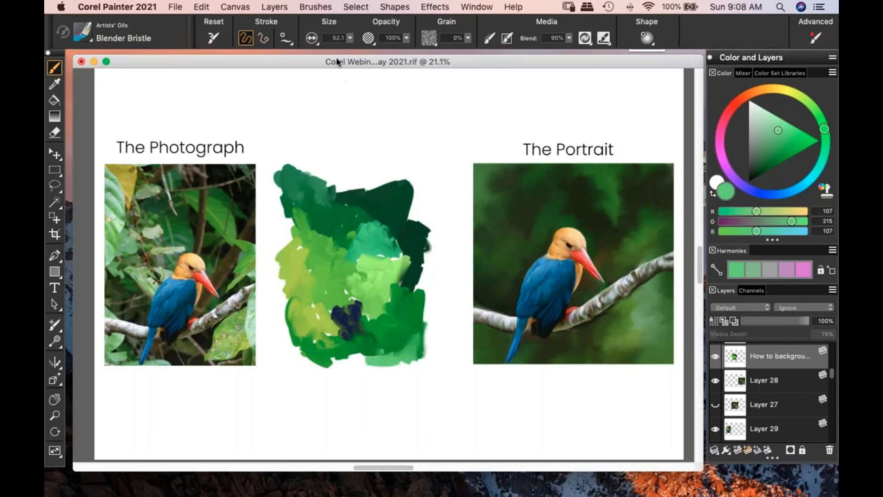
- Enlarge the Blender Bristle brush to size 127.5 and choose pale green (RGB 144, 255, 144)
left_click_drag(350, 38, 397, 54)
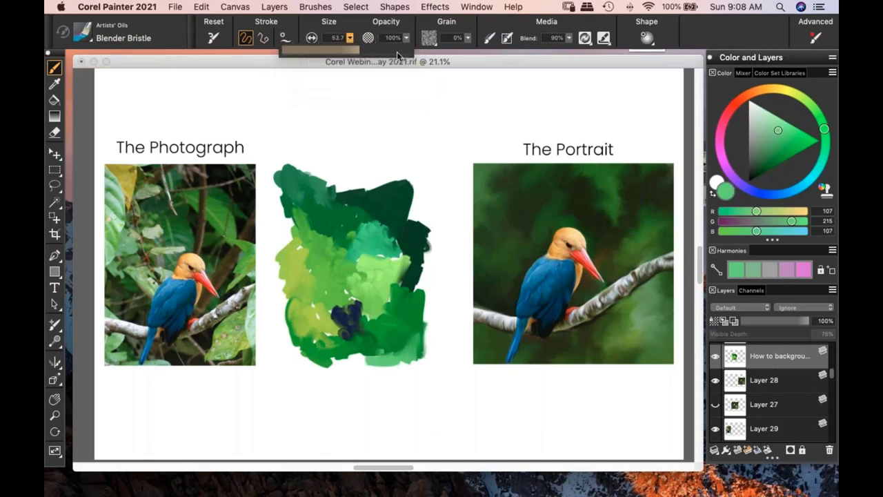
left_click(390, 54)
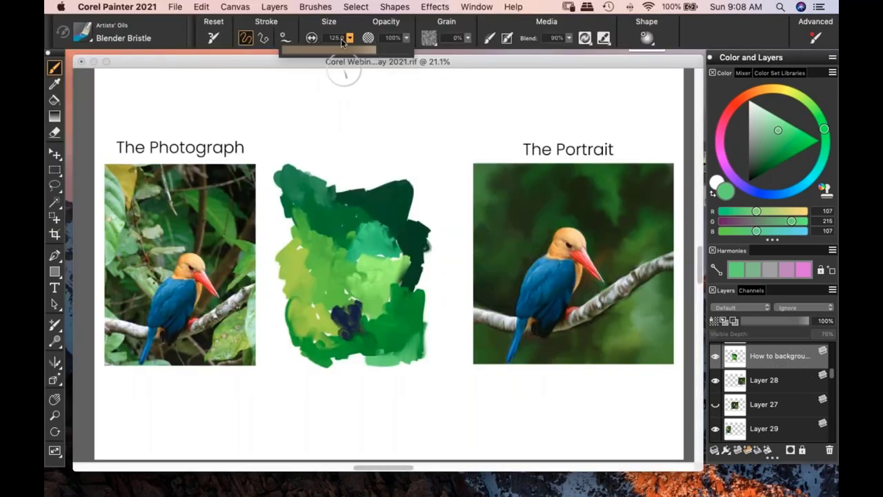
left_click(350, 38)
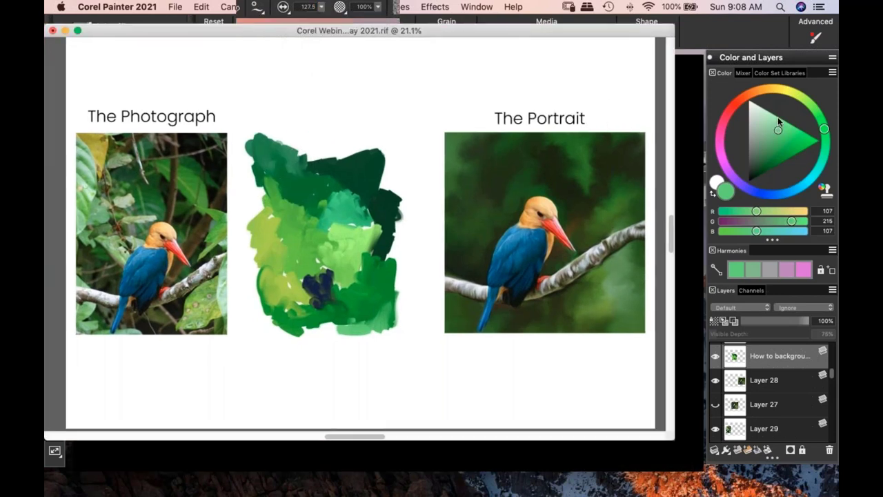
left_click(779, 117)
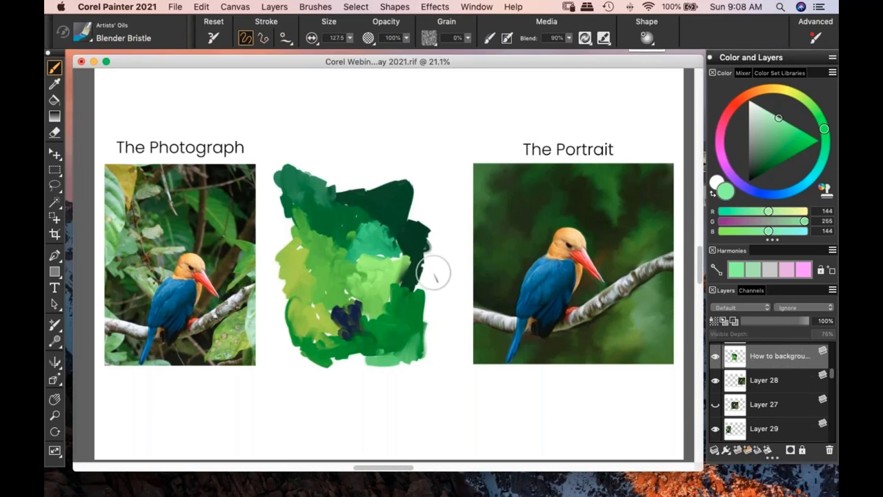
- Blend the separate green, yellow and navy areas of the patch into soft transitions with broad overlapping strokes
left_click_drag(434, 274, 435, 237)
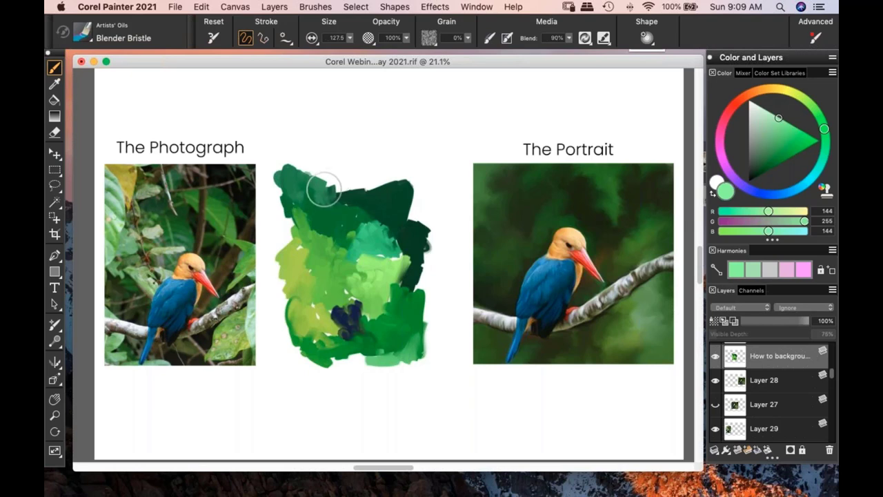
mouse_move(323, 188)
left_mouse_down()
mouse_move(307, 200)
mouse_move(295, 188)
left_mouse_up()
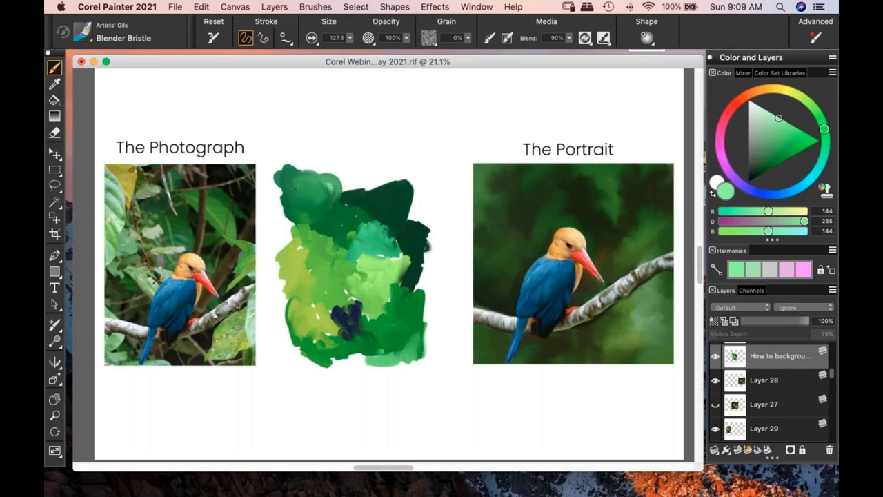
mouse_move(303, 231)
left_mouse_down()
mouse_move(318, 262)
mouse_move(313, 322)
mouse_move(347, 364)
mouse_move(370, 358)
mouse_move(343, 306)
mouse_move(376, 295)
mouse_move(358, 274)
mouse_move(373, 259)
mouse_move(365, 261)
mouse_move(409, 262)
mouse_move(400, 297)
mouse_move(408, 307)
mouse_move(411, 301)
mouse_move(414, 345)
mouse_move(407, 344)
mouse_move(400, 363)
mouse_move(374, 358)
mouse_move(376, 346)
mouse_move(363, 355)
mouse_move(335, 299)
mouse_move(343, 303)
mouse_move(329, 326)
mouse_move(329, 285)
left_mouse_up()
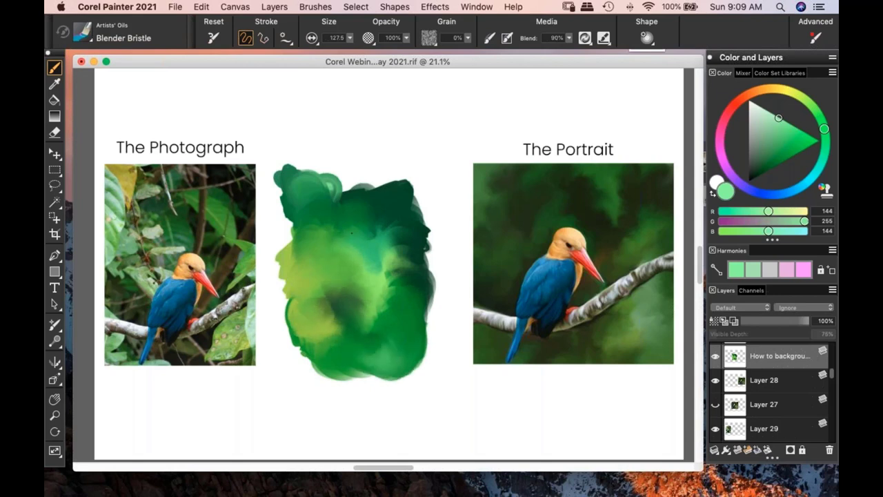
mouse_move(334, 235)
left_mouse_down()
mouse_move(338, 212)
mouse_move(354, 196)
mouse_move(350, 184)
mouse_move(375, 181)
mouse_move(377, 203)
mouse_move(422, 196)
mouse_move(427, 215)
mouse_move(423, 236)
mouse_move(387, 231)
mouse_move(392, 272)
mouse_move(367, 296)
mouse_move(343, 280)
mouse_move(368, 290)
mouse_move(382, 351)
mouse_move(360, 294)
mouse_move(313, 304)
left_mouse_up()
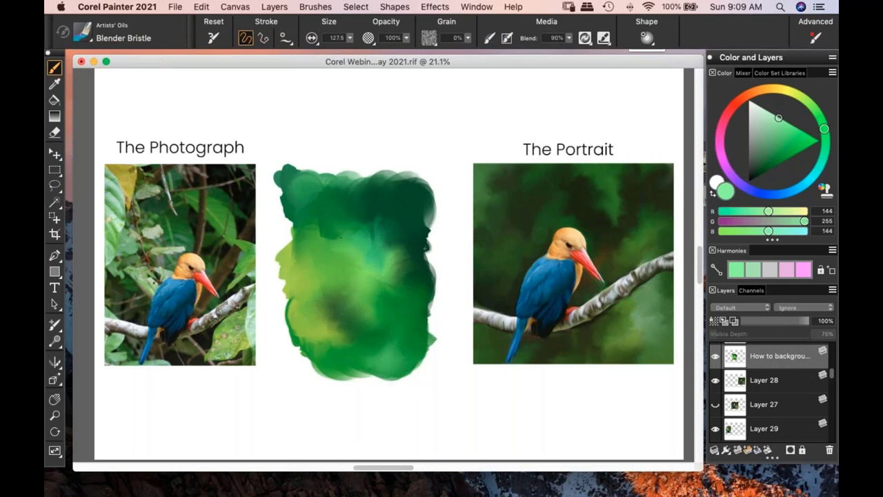
mouse_move(340, 236)
left_mouse_down()
mouse_move(391, 247)
mouse_move(397, 275)
left_mouse_up()
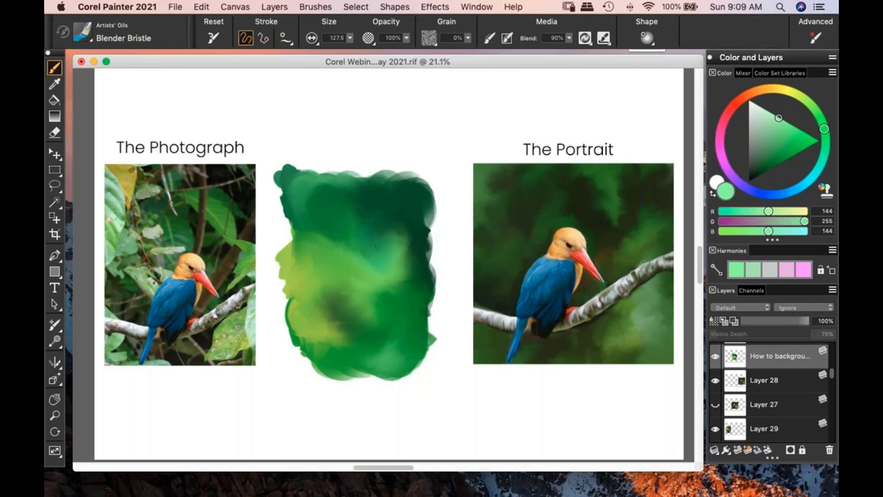
- Continue blending the patch's centre and lower part, and smooth its outer edges outward, mainly along the right side
mouse_move(376, 245)
left_mouse_down()
mouse_move(412, 262)
mouse_move(433, 234)
mouse_move(378, 270)
mouse_move(437, 256)
mouse_move(408, 223)
left_mouse_up()
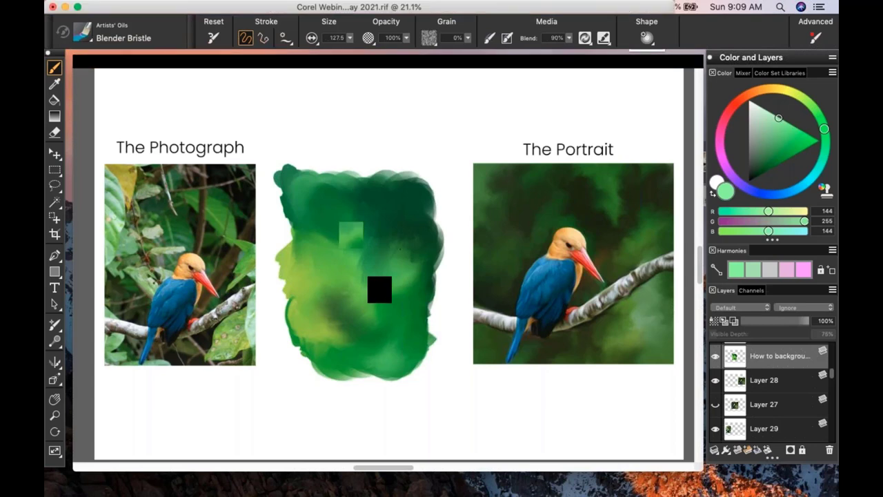
mouse_move(407, 259)
left_mouse_down()
mouse_move(448, 238)
mouse_move(403, 372)
left_mouse_up()
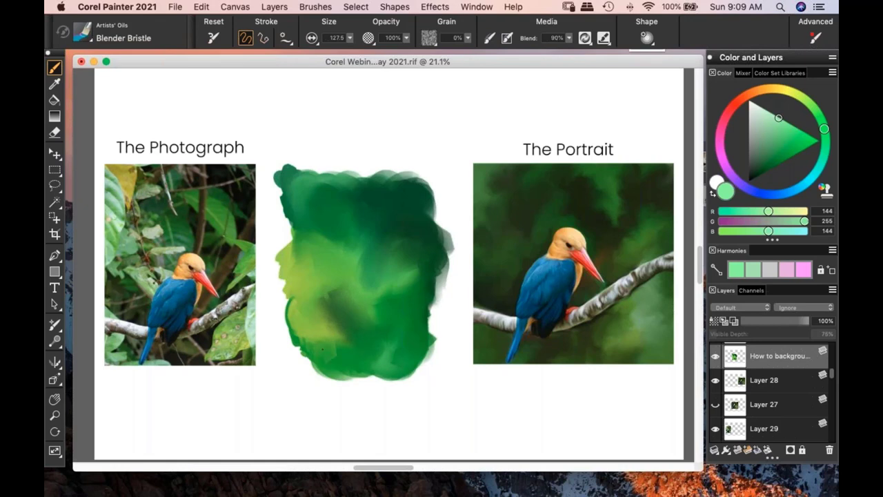
mouse_move(323, 349)
left_mouse_down()
mouse_move(311, 336)
mouse_move(289, 240)
mouse_move(304, 327)
mouse_move(326, 350)
mouse_move(307, 297)
mouse_move(305, 238)
mouse_move(355, 241)
mouse_move(369, 252)
mouse_move(355, 181)
mouse_move(404, 169)
mouse_move(428, 181)
mouse_move(441, 207)
mouse_move(441, 197)
mouse_move(445, 221)
left_mouse_up()
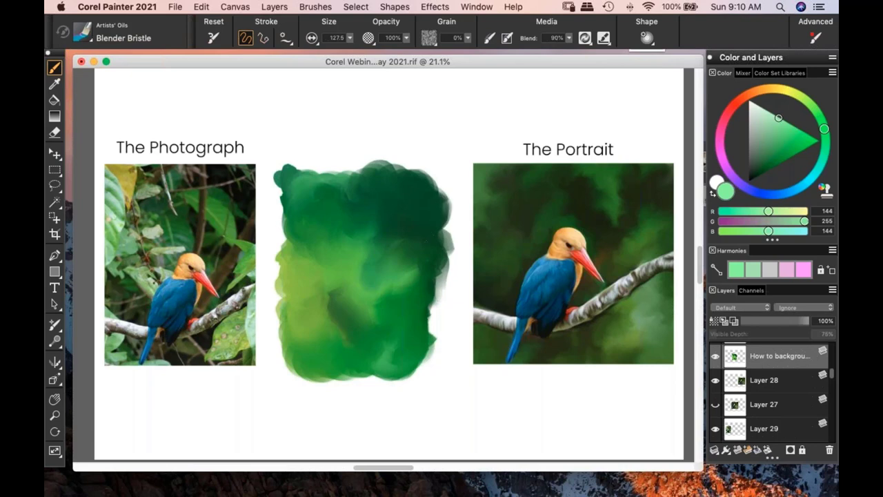
mouse_move(442, 262)
left_mouse_down()
mouse_move(432, 319)
mouse_move(440, 348)
left_mouse_up()
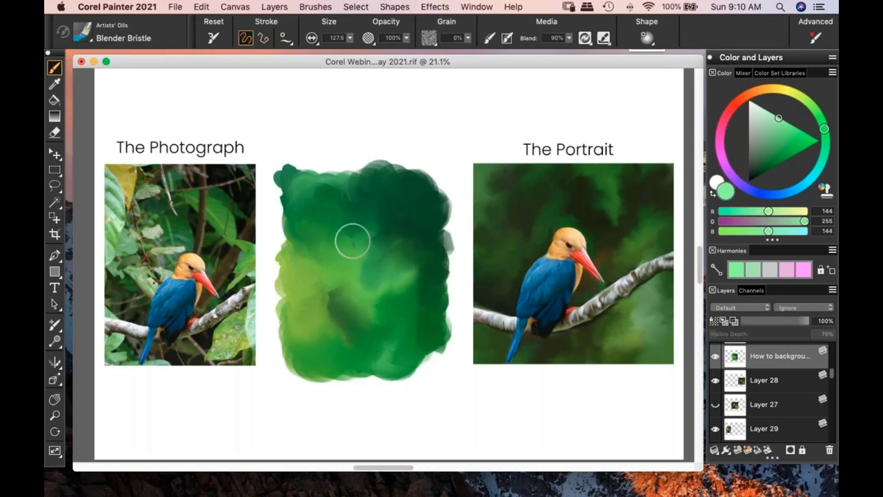
mouse_move(434, 347)
left_mouse_down()
mouse_move(436, 361)
mouse_move(369, 355)
left_mouse_up()
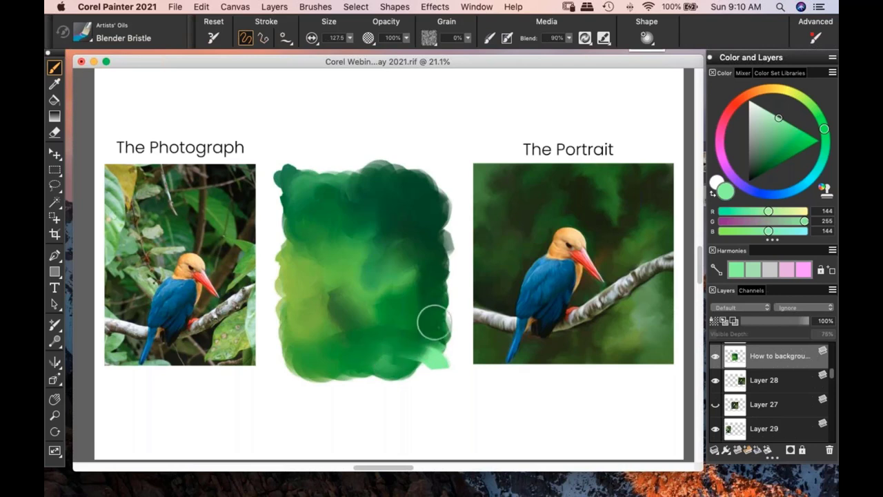
key("super+z")
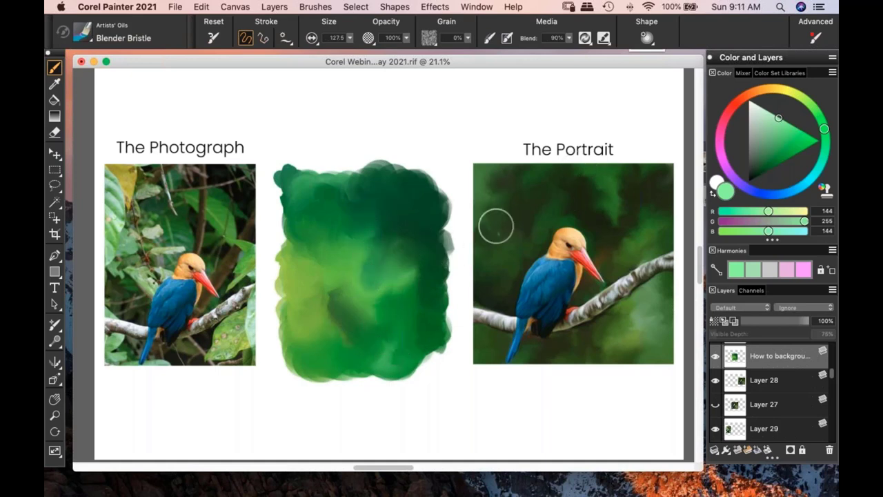
- Paint dark green (RGB 13, 99, 13) around the patch's lower left corner and blend it upward into the yellow-green
left_click_drag(770, 157, 772, 164)
left_click(283, 378)
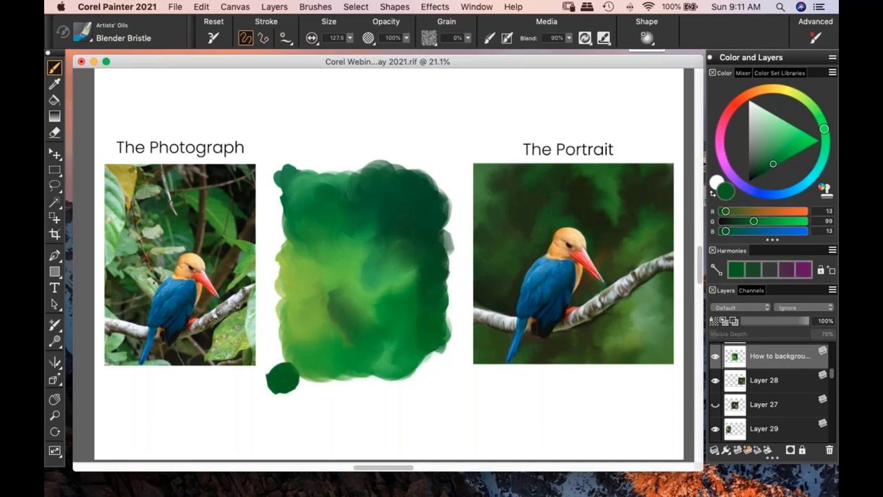
mouse_move(283, 378)
left_mouse_down()
mouse_move(279, 387)
mouse_move(270, 381)
mouse_move(294, 389)
mouse_move(281, 361)
mouse_move(317, 393)
mouse_move(341, 390)
left_mouse_up()
mouse_move(289, 359)
left_mouse_down()
mouse_move(277, 354)
mouse_move(283, 334)
mouse_move(271, 337)
mouse_move(290, 330)
mouse_move(297, 356)
mouse_move(313, 339)
left_mouse_up()
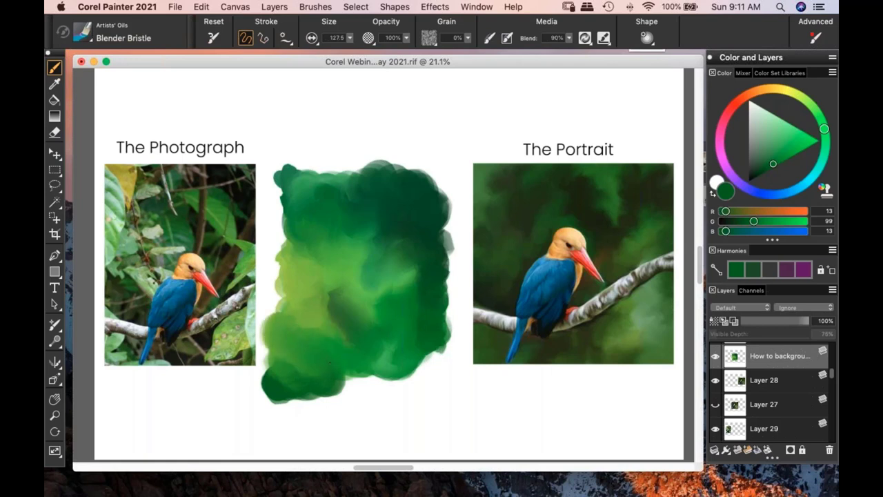
- Extend the dark green along the lower edge and soften the dark spot in the middle and the patch's right edge
mouse_move(314, 381)
left_mouse_down()
mouse_move(376, 390)
mouse_move(383, 376)
mouse_move(360, 352)
left_mouse_up()
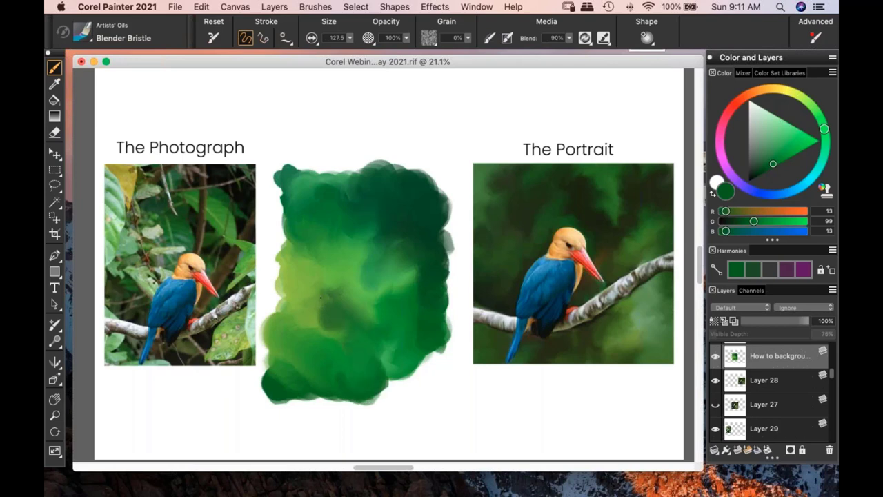
mouse_move(305, 282)
left_mouse_down()
mouse_move(283, 297)
mouse_move(315, 271)
mouse_move(319, 281)
mouse_move(298, 251)
mouse_move(290, 261)
mouse_move(315, 283)
mouse_move(326, 318)
mouse_move(345, 319)
mouse_move(348, 327)
mouse_move(313, 296)
mouse_move(338, 324)
mouse_move(336, 342)
mouse_move(359, 336)
mouse_move(373, 349)
mouse_move(371, 360)
mouse_move(375, 321)
mouse_move(394, 318)
mouse_move(391, 288)
mouse_move(400, 291)
mouse_move(406, 268)
mouse_move(394, 269)
mouse_move(402, 282)
mouse_move(394, 285)
mouse_move(384, 269)
mouse_move(358, 309)
left_mouse_up()
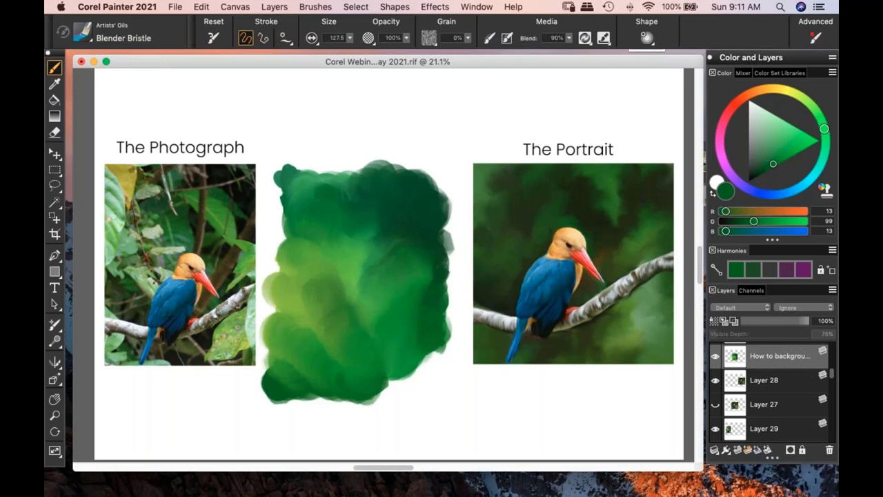
mouse_move(431, 267)
left_mouse_down()
mouse_move(450, 282)
mouse_move(450, 312)
mouse_move(448, 248)
left_mouse_up()
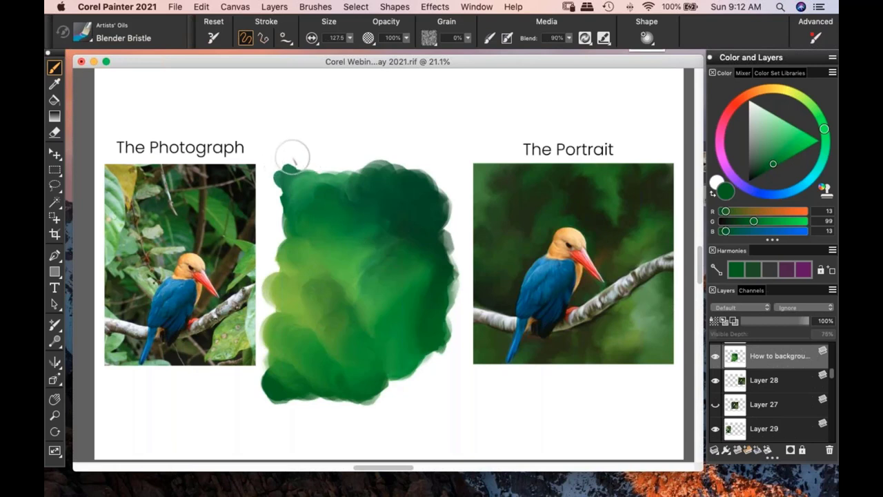
- Blend the whole patch with long vertical strokes, from the left edge across to the right edge
mouse_move(292, 156)
left_mouse_down()
mouse_move(289, 146)
mouse_move(266, 386)
mouse_move(304, 323)
left_mouse_up()
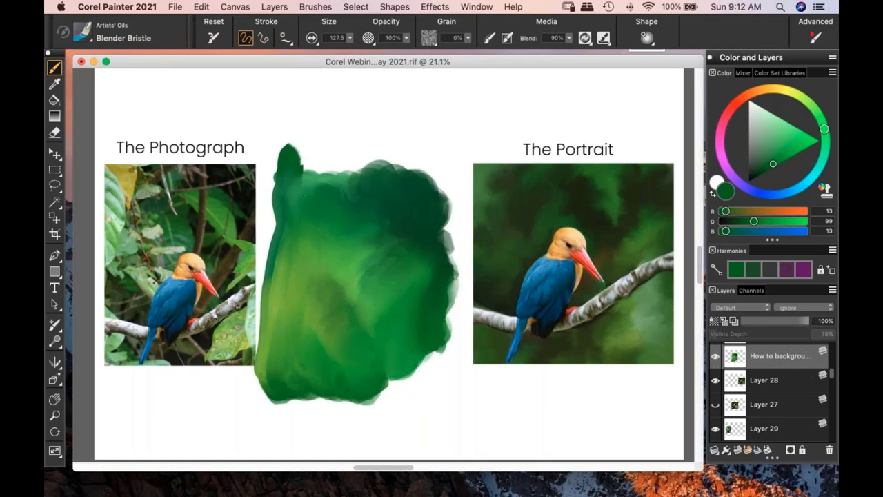
left_click_drag(307, 195, 345, 406)
left_click_drag(345, 406, 352, 309)
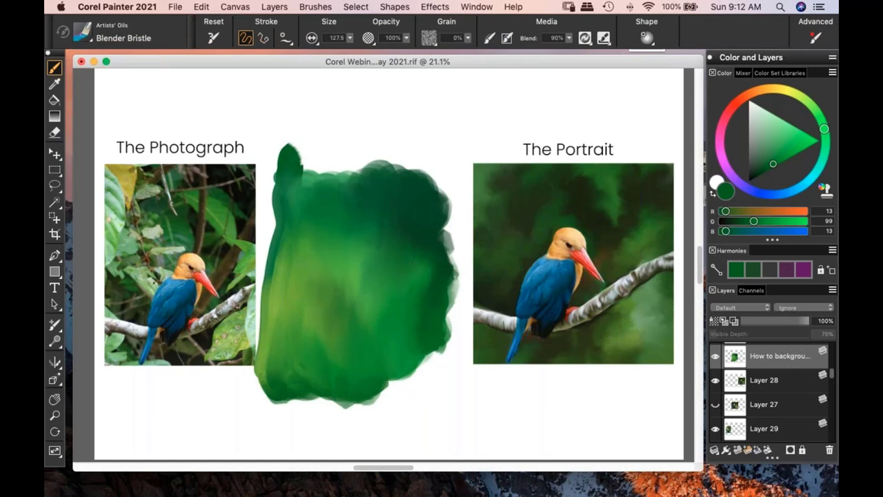
mouse_move(447, 297)
left_mouse_down()
mouse_move(447, 337)
mouse_move(445, 223)
mouse_move(441, 355)
mouse_move(450, 208)
left_mouse_up()
left_click_drag(431, 369, 452, 227)
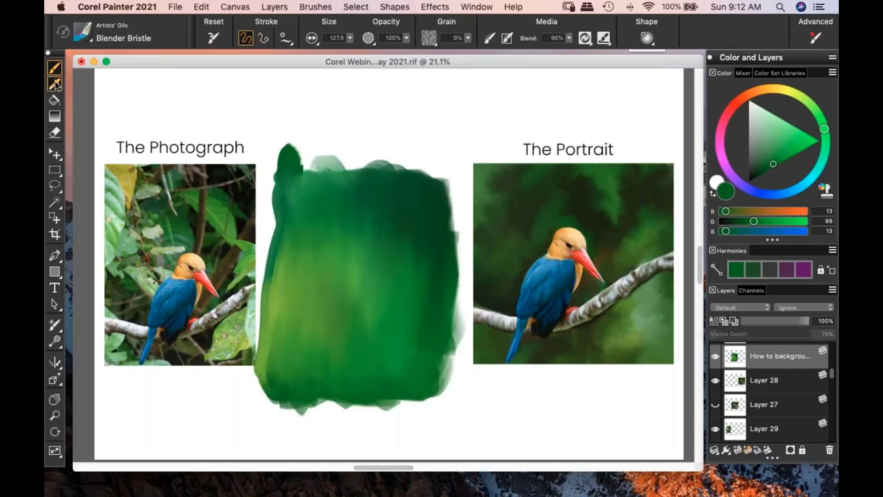
key("d")
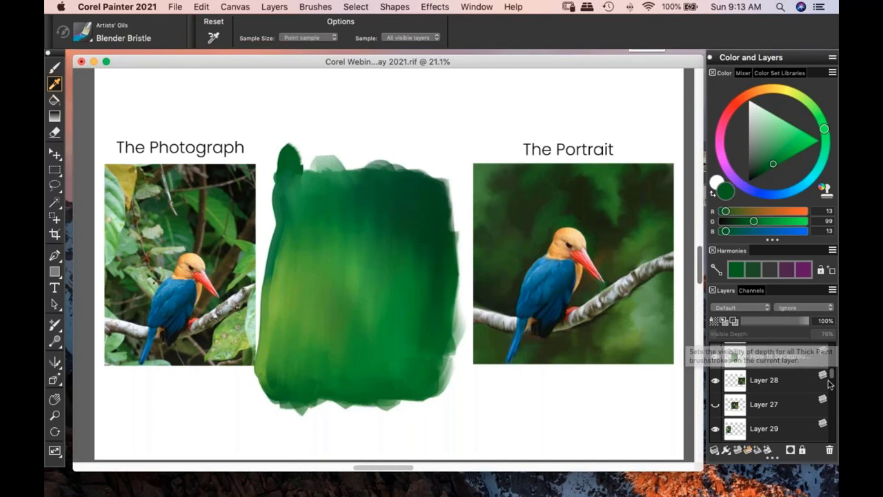
scroll(806, 384, "up", 2)
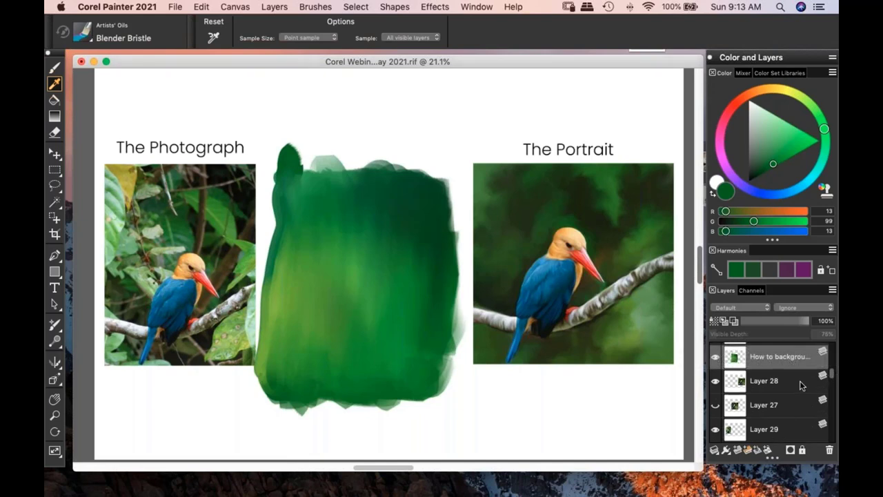
scroll(806, 381, "down", 1)
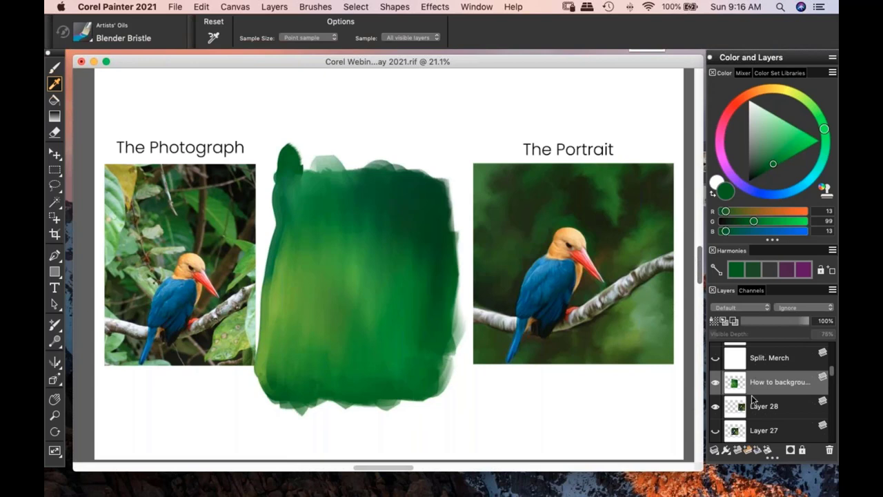
scroll(779, 384, "up", 1)
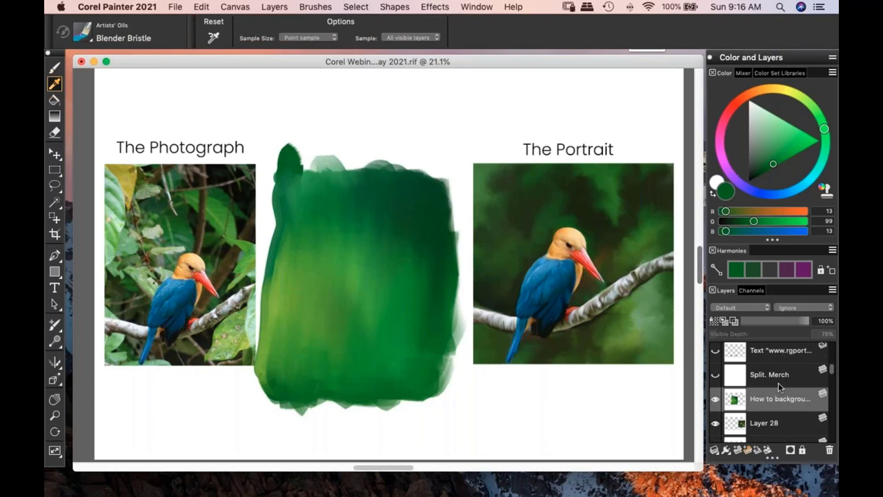
scroll(777, 380, "up", 1)
scroll(781, 391, "down", 1)
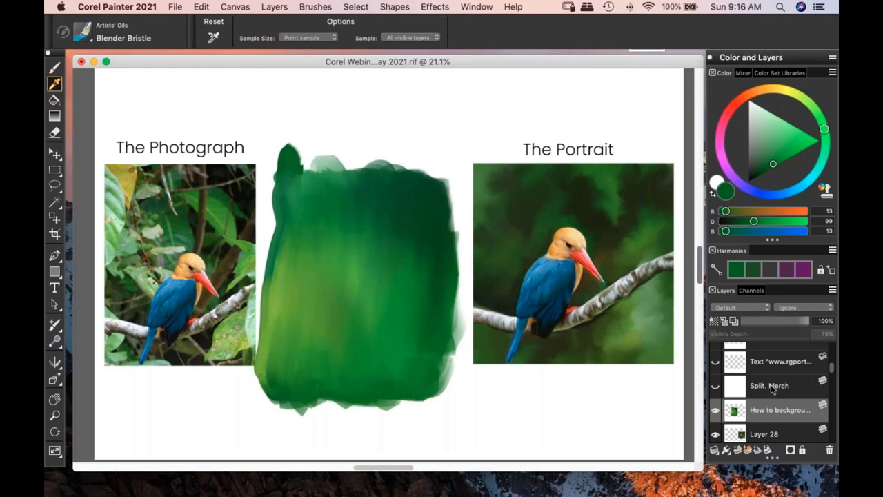
scroll(772, 389, "up", 1)
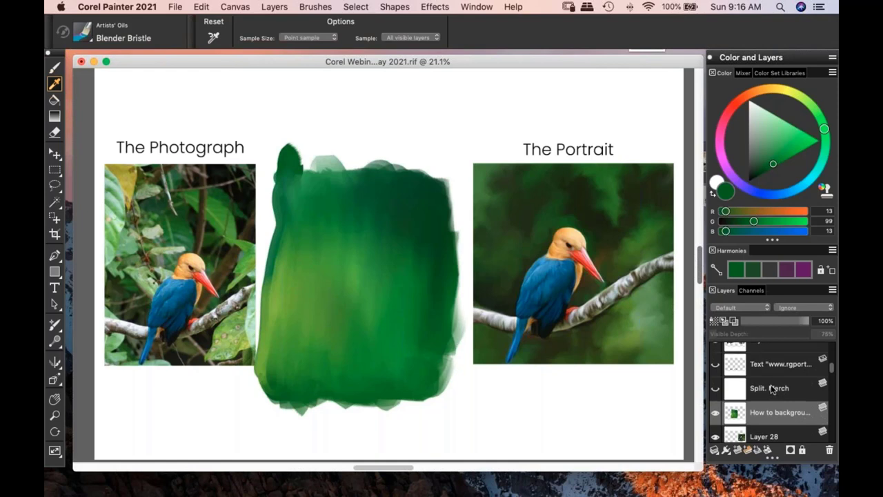
scroll(772, 389, "down", 3)
left_click(716, 376)
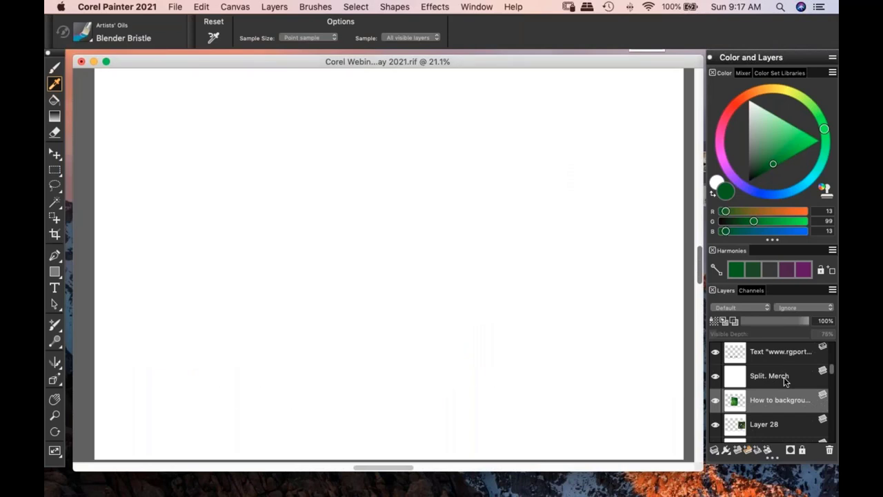
scroll(784, 380, "up", 3)
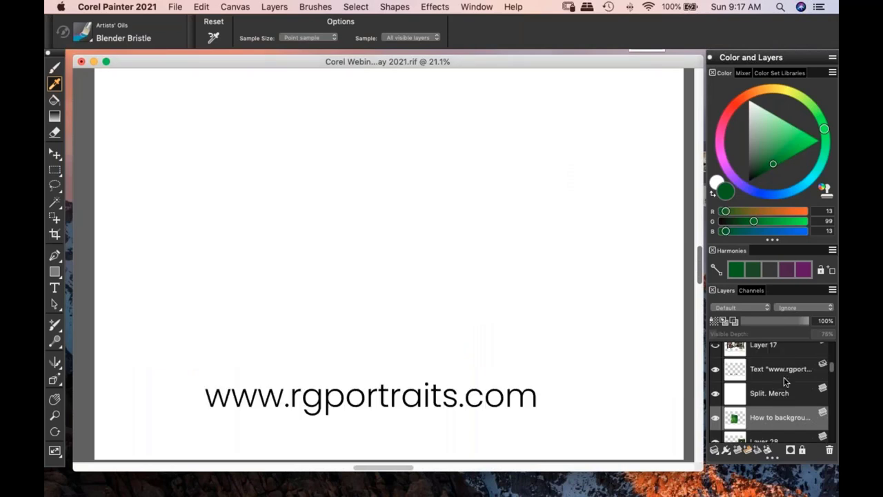
- Show the hidden Layer 17 with the tote bag, cushion and phone case picture above the website text
scroll(784, 378, "up", 1)
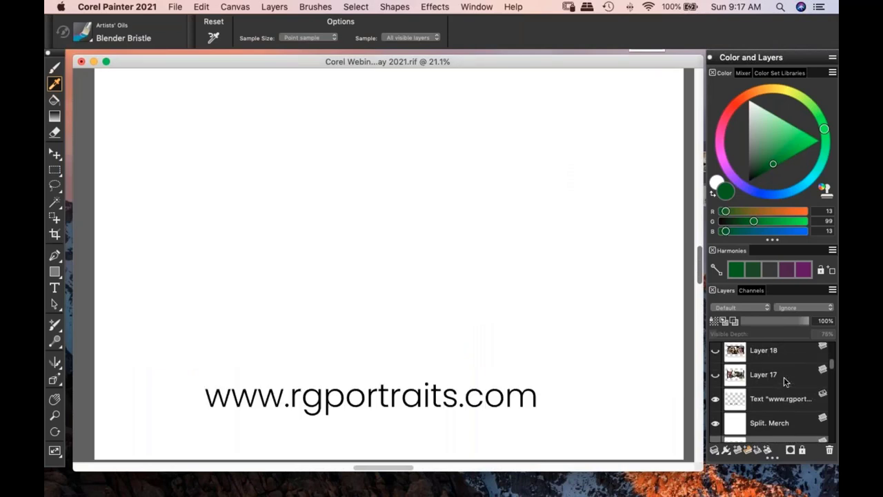
scroll(784, 377, "up", 1)
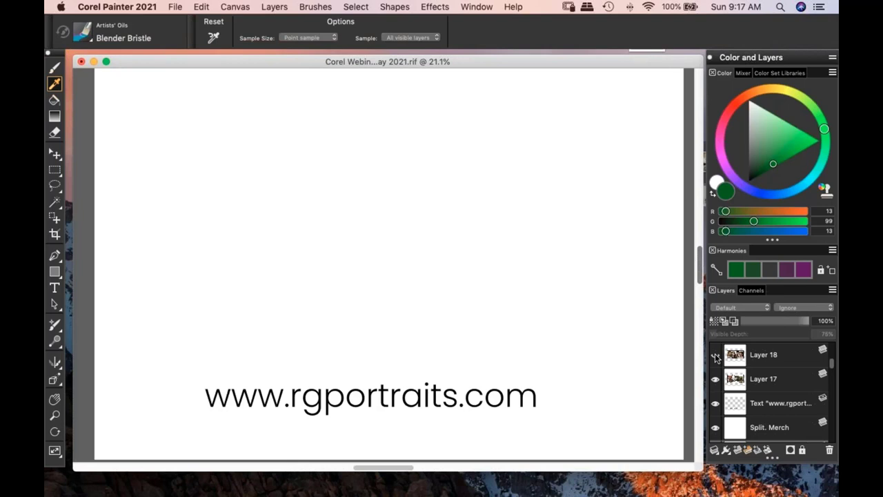
left_click(715, 357)
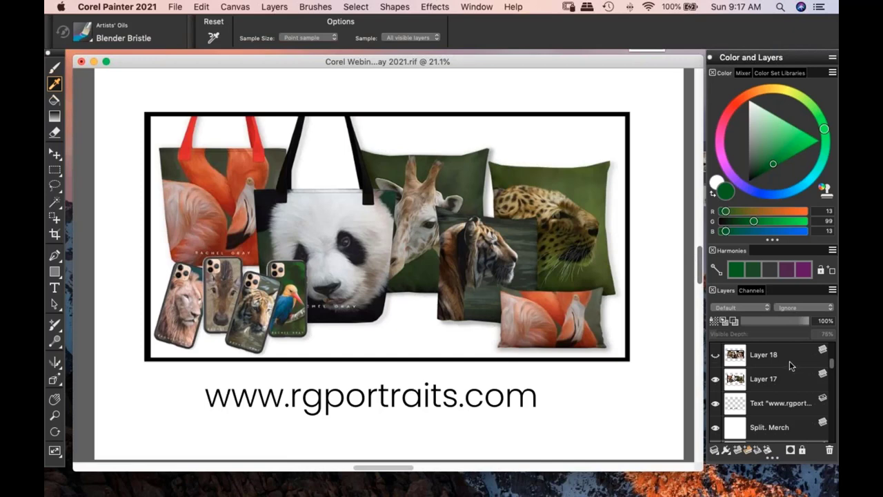
- Show the further merchandise pictures on Layer 18, Layer 19 and Layer 21, leaving Layer 20 hidden
scroll(789, 361, "up", 2)
scroll(790, 360, "down", 1)
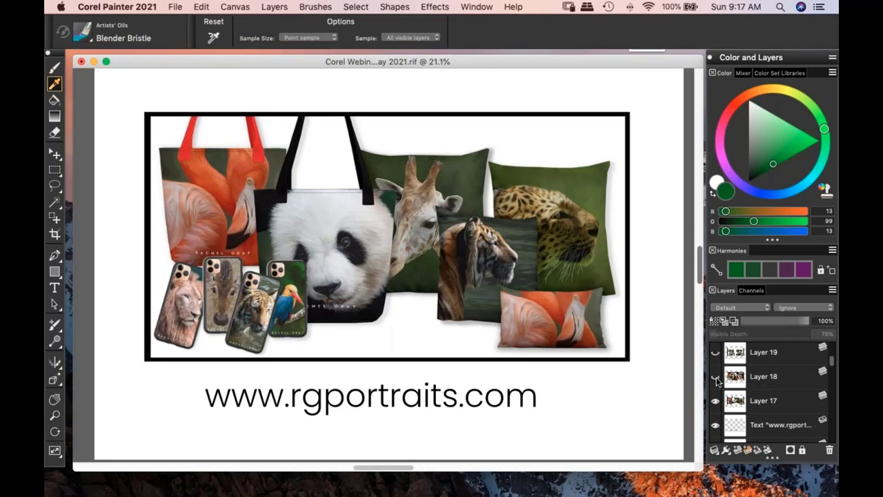
left_click(716, 377)
left_click(717, 353)
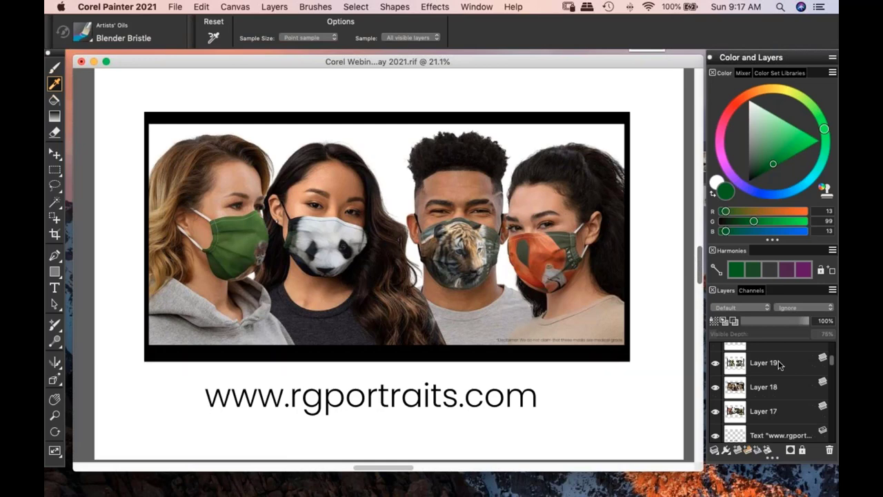
key("super+v")
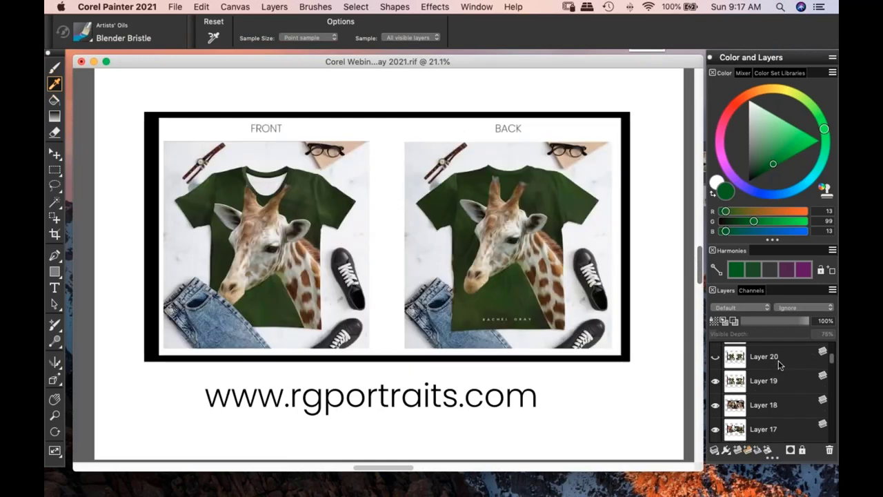
scroll(779, 364, "up", 2)
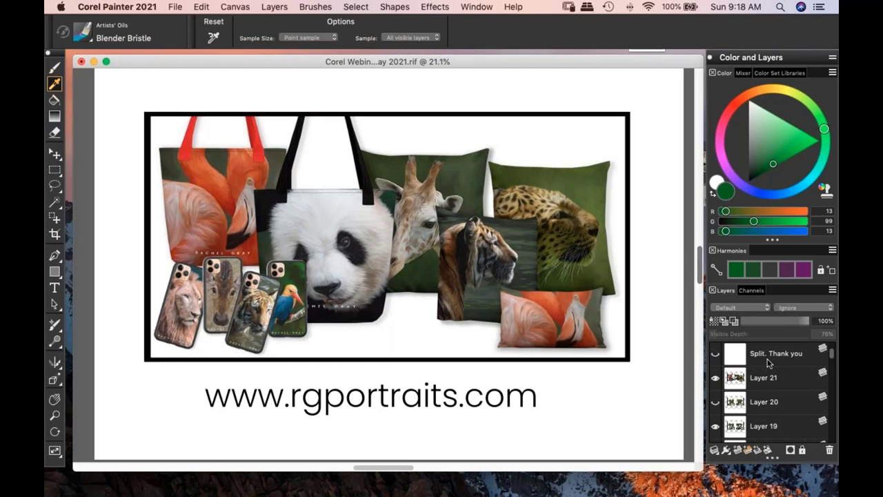
- Show the hidden Split. Thank you layer above the merchandise pictures
scroll(774, 374, "up", 1)
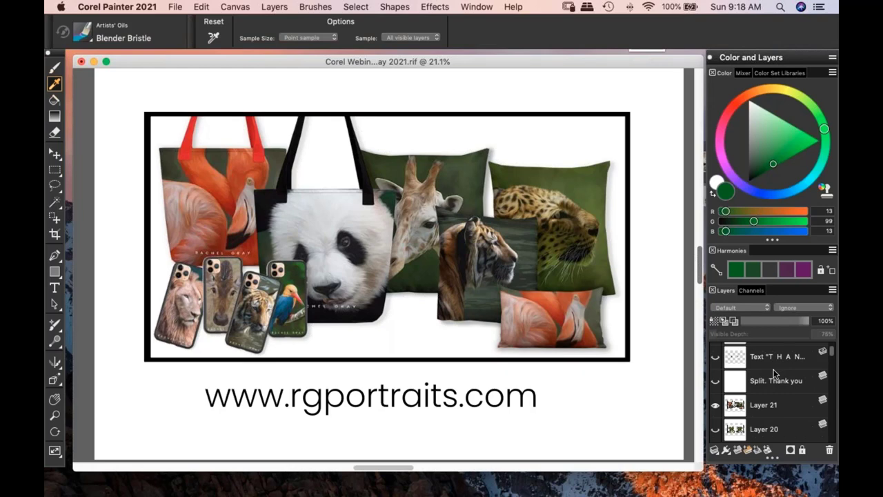
scroll(774, 373, "up", 2)
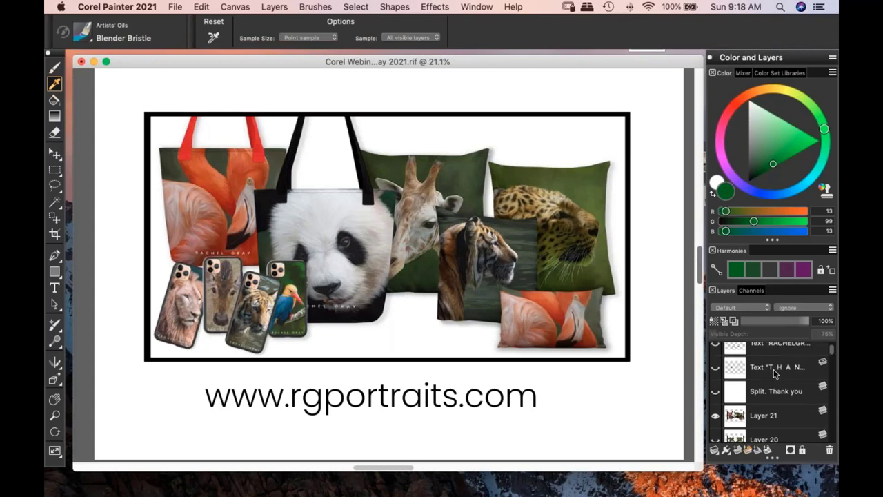
scroll(774, 373, "down", 2)
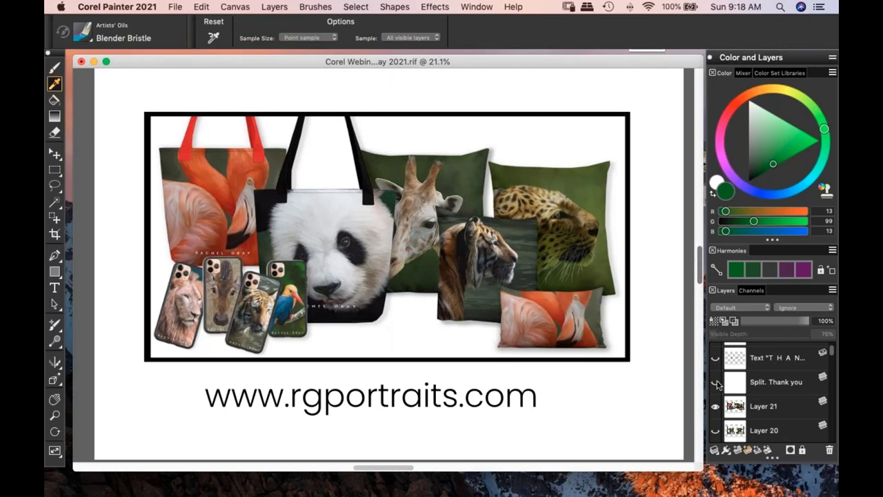
scroll(773, 376, "up", 2)
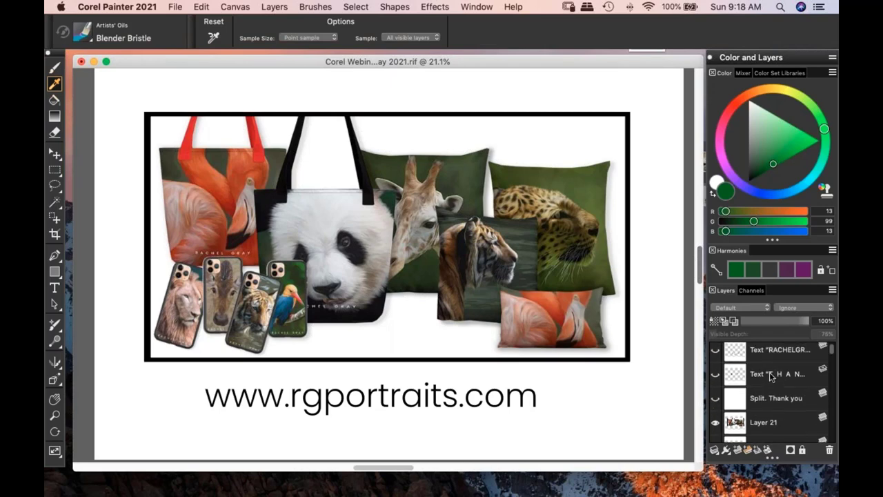
scroll(773, 376, "up", 1)
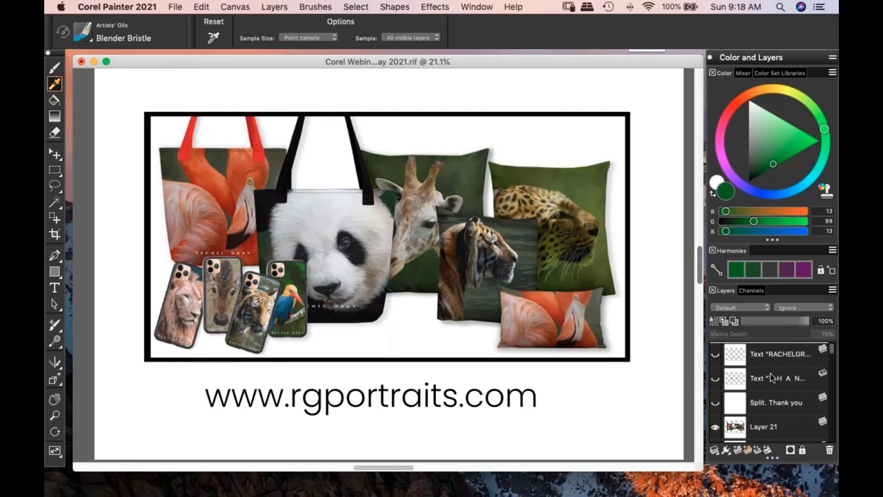
scroll(773, 377, "down", 4)
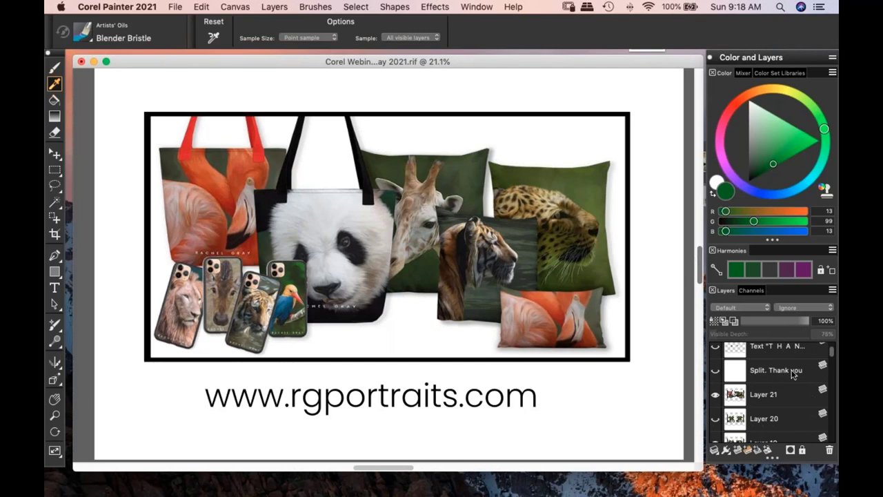
scroll(792, 373, "up", 1)
scroll(793, 373, "up", 1)
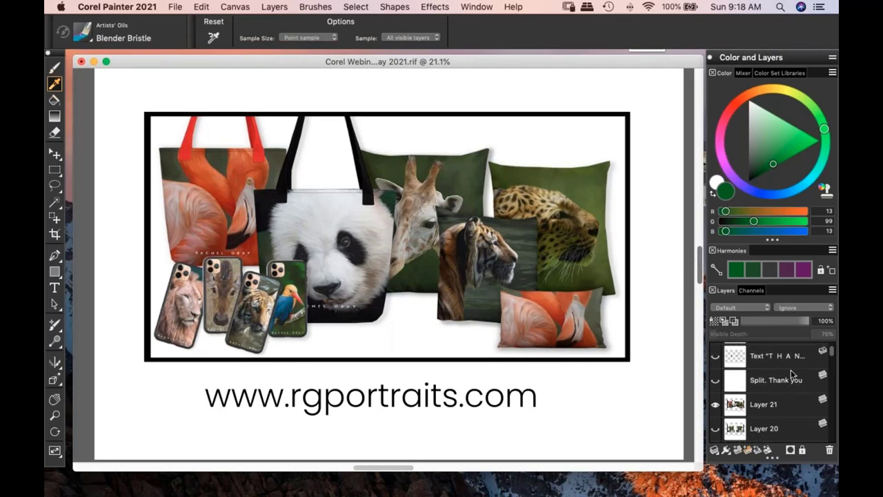
scroll(791, 371, "down", 1)
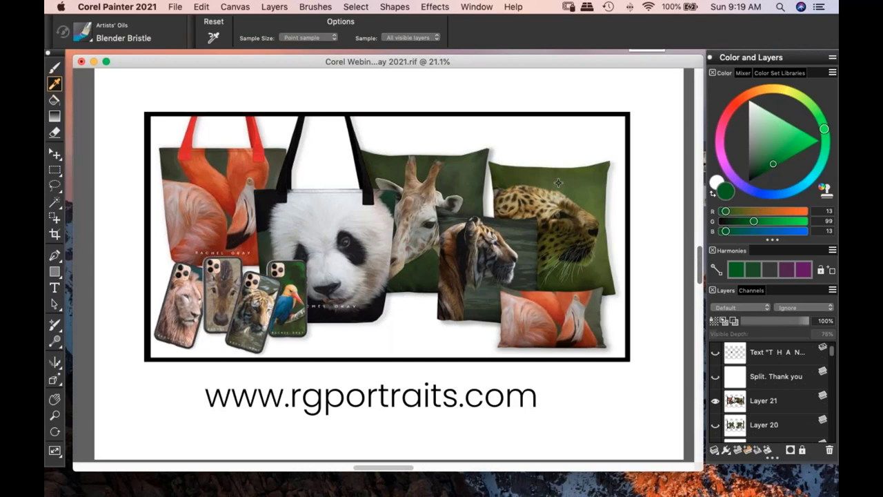
left_click(716, 377)
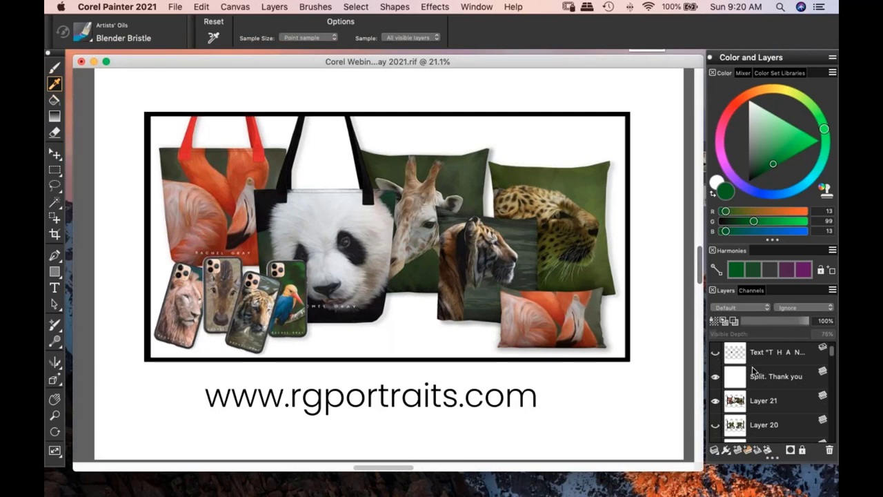